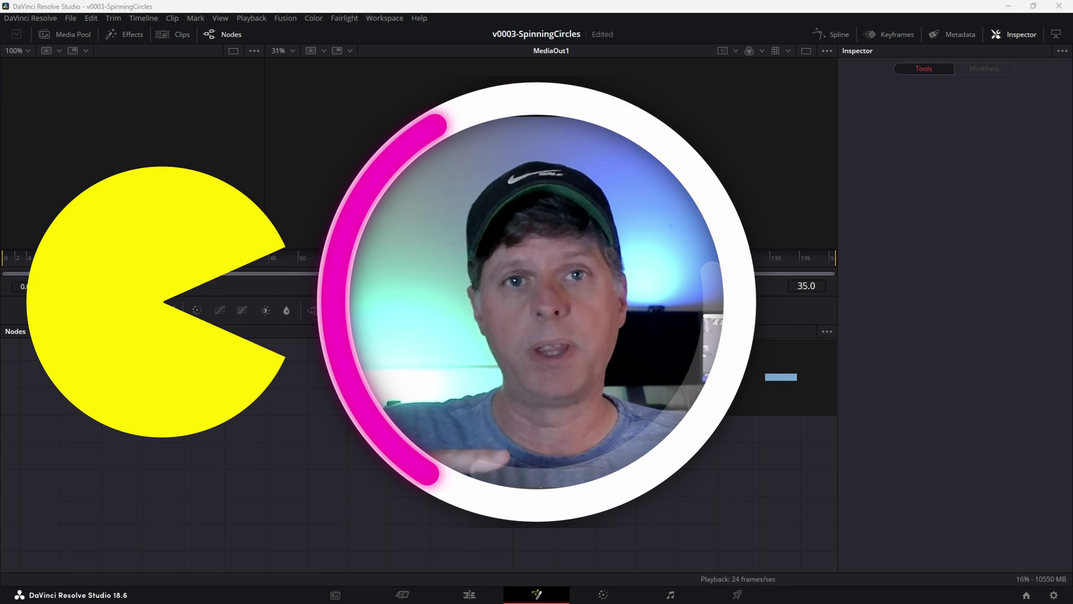
Step: Add a Background node and connect its output to MediaOut1
{"action": "key", "text": "ctrl+s"}
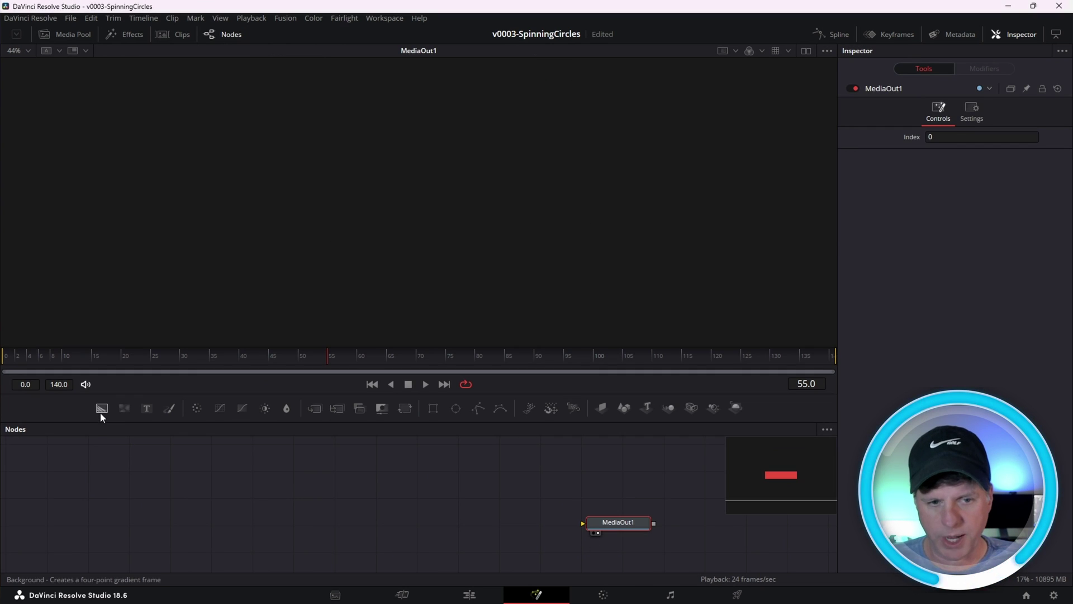
{"action": "left_click_drag", "start_coordinate": [102, 408], "coordinate": [234, 502]}
{"action": "left_click_drag", "start_coordinate": [188, 530], "coordinate": [592, 529]}
{"action": "left_click", "coordinate": [612, 522]}
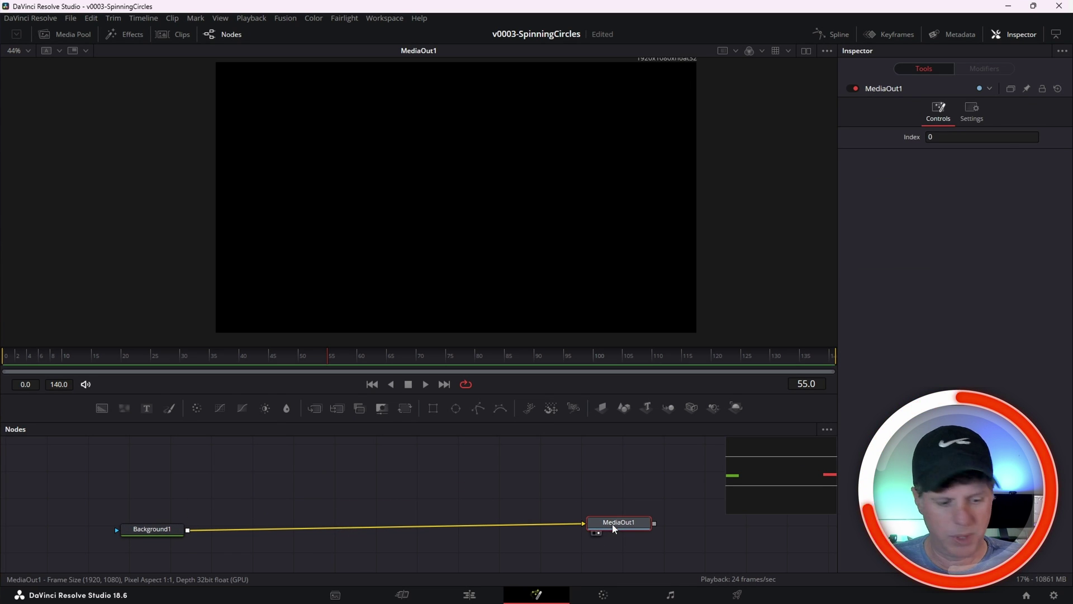
{"action": "scroll", "coordinate": [497, 274], "scroll_direction": "down", "scroll_amount": 2}
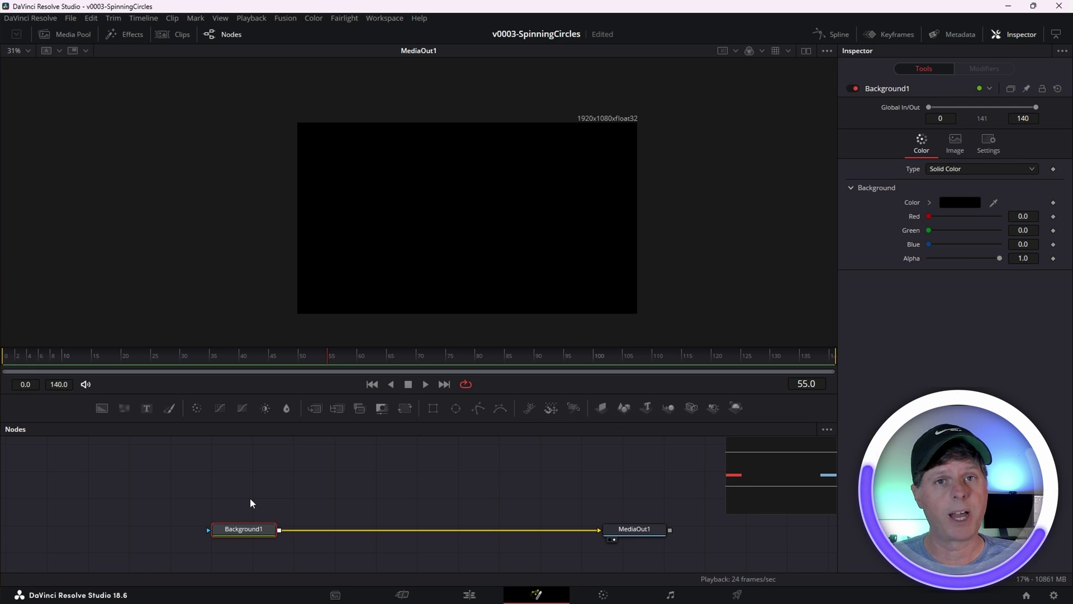
Step: Add an unconnected sEllipse shape node above the Background node
{"action": "left_click", "coordinate": [250, 498]}
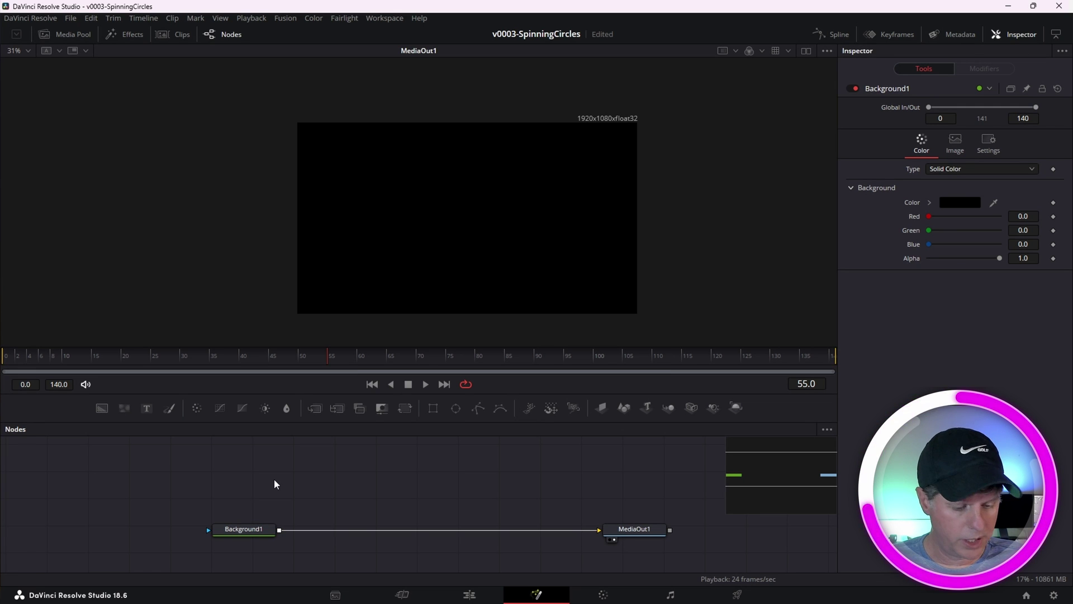
{"action": "key", "text": "shift+space"}
{"action": "type", "text": "sell"}
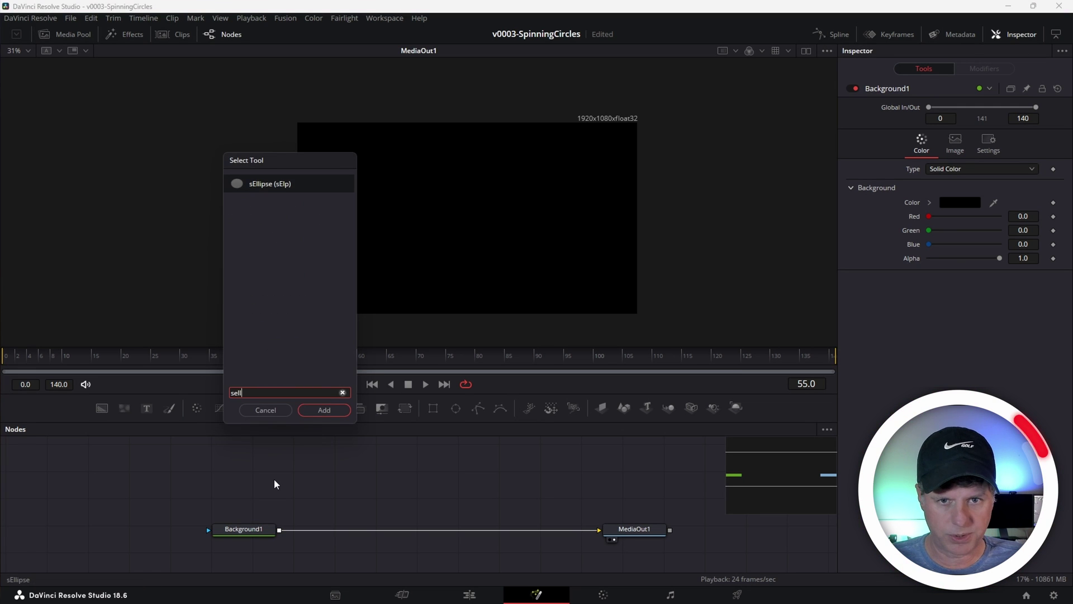
{"action": "key", "text": "Return"}
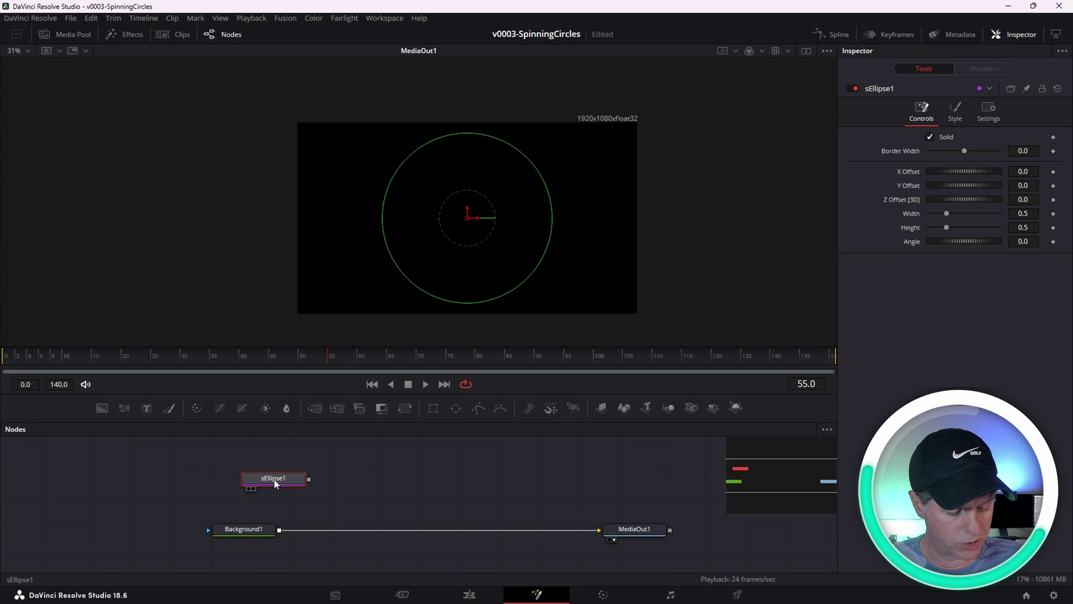
Step: Attach an sRender node to the sEllipse and merge its output over the Background
{"action": "key", "text": "shift+space"}
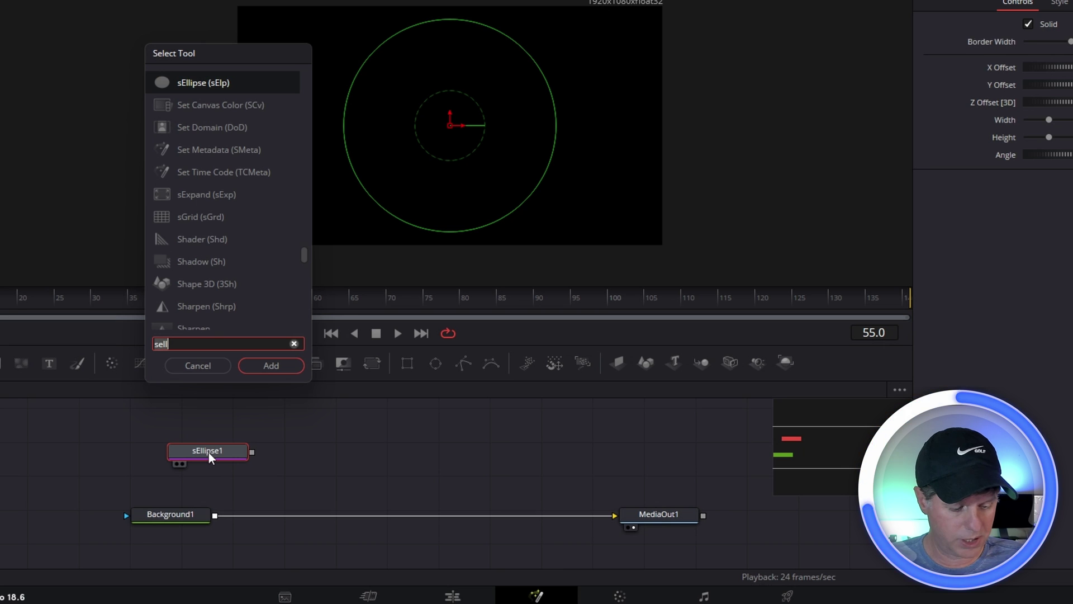
{"action": "type", "text": "sren"}
{"action": "key", "text": "Return"}
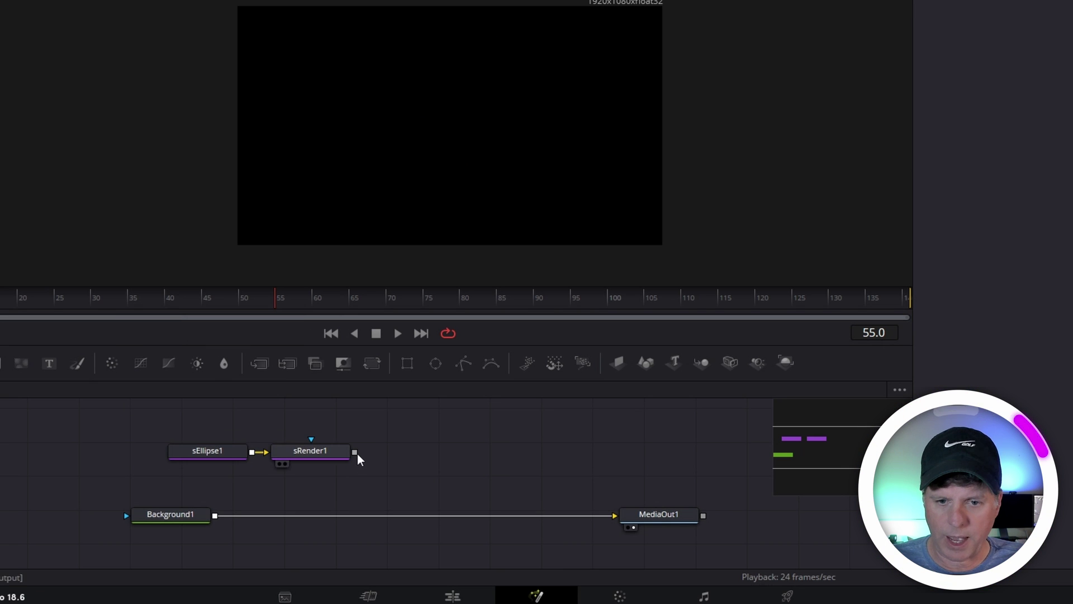
{"action": "left_click_drag", "start_coordinate": [218, 514], "coordinate": [215, 517]}
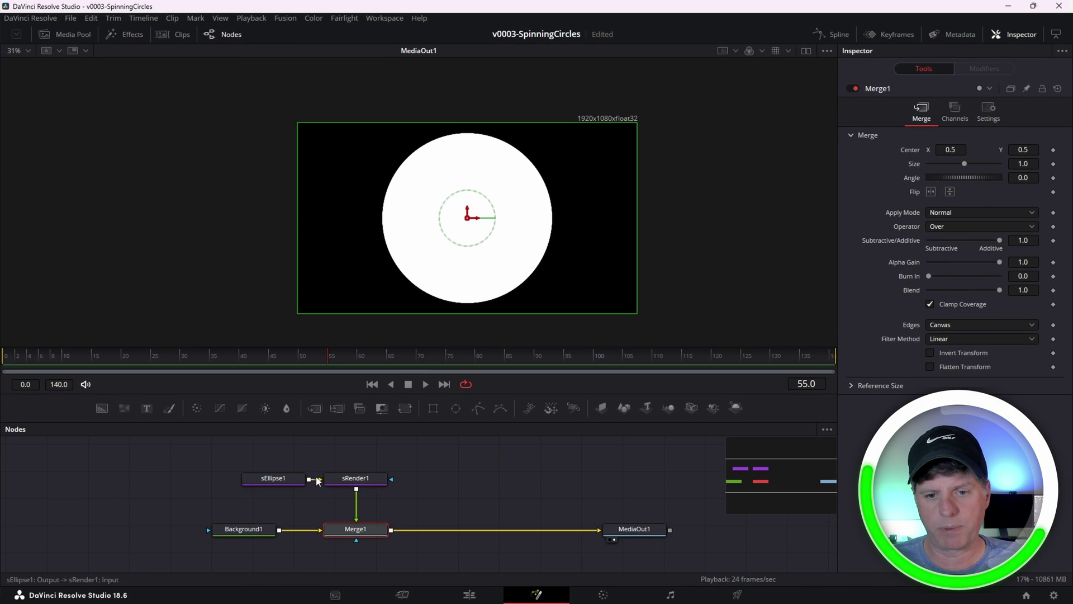
Step: Link the sEllipse's Height to its Width with an expression, and set the Width to about 0.409
{"action": "left_click", "coordinate": [303, 484]}
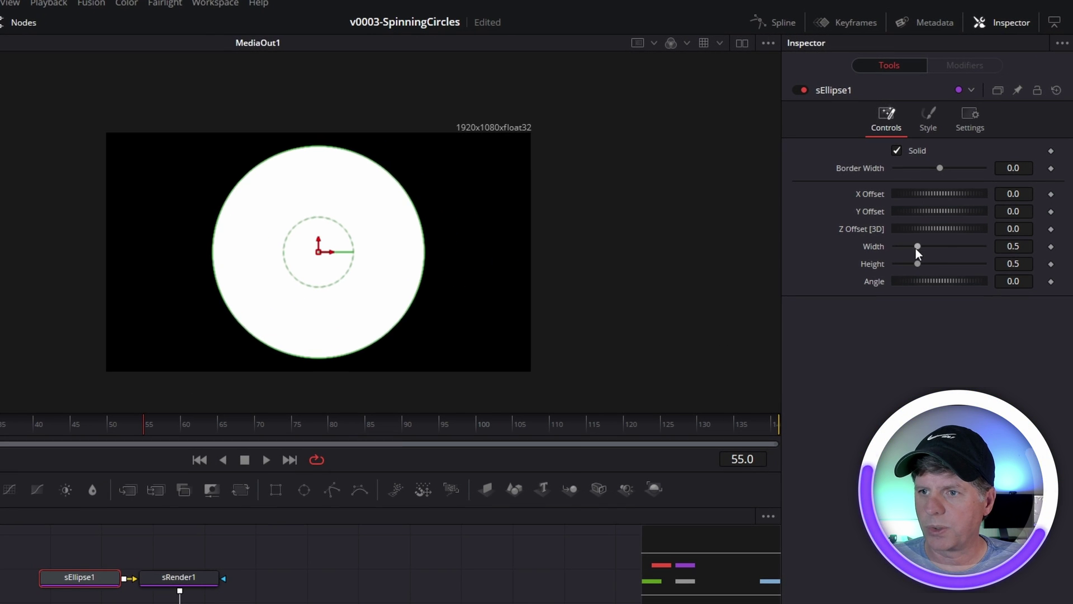
{"action": "left_click_drag", "start_coordinate": [945, 215], "coordinate": [952, 214]}
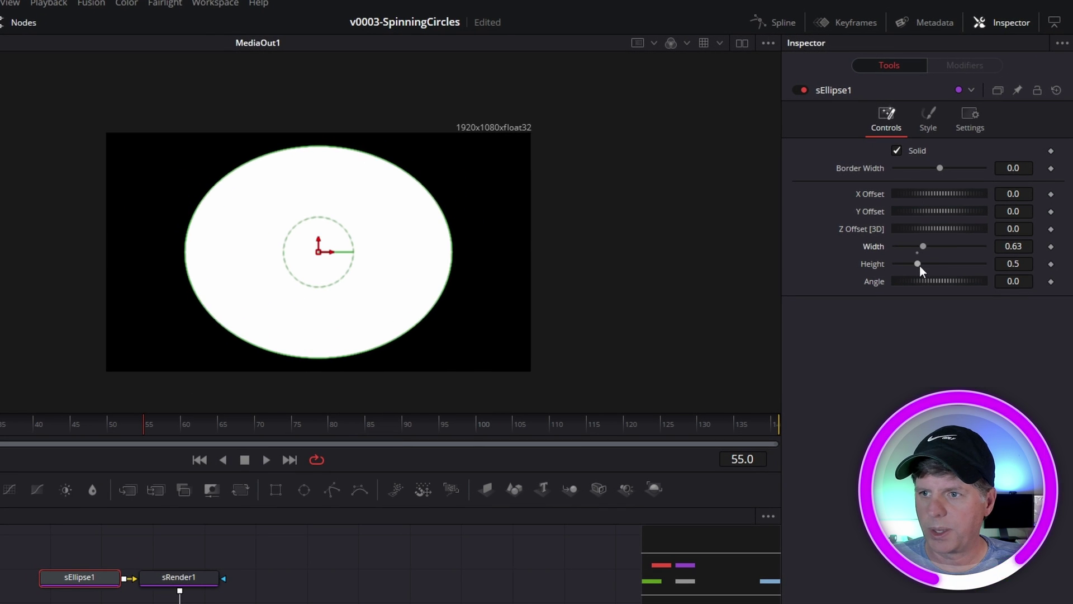
{"action": "mouse_move", "coordinate": [920, 266]}
{"action": "left_mouse_down"}
{"action": "mouse_move", "coordinate": [942, 262]}
{"action": "mouse_move", "coordinate": [908, 260]}
{"action": "mouse_move", "coordinate": [929, 251]}
{"action": "left_mouse_up"}
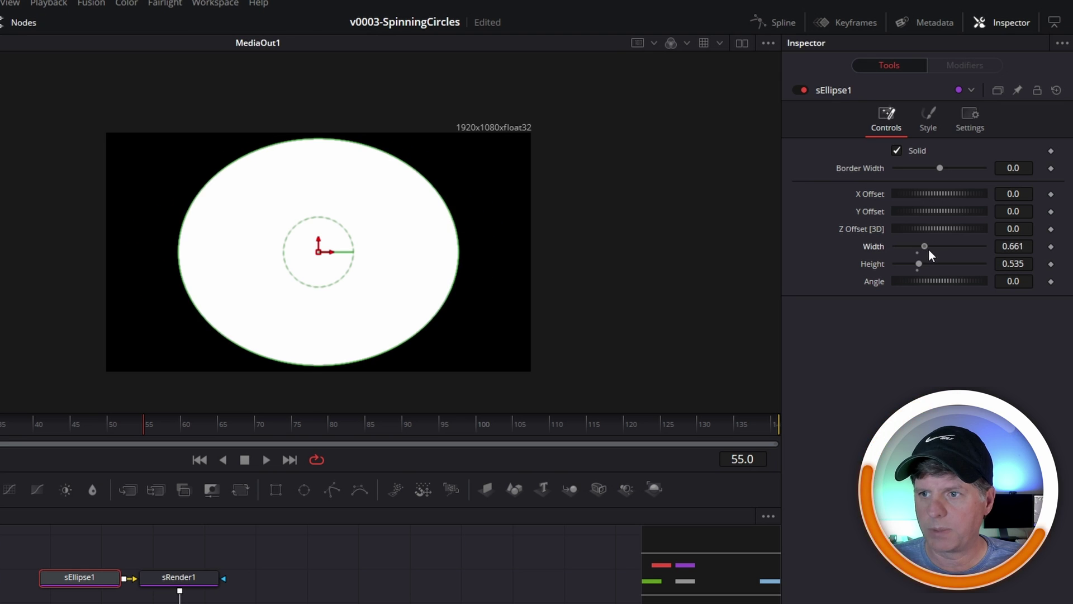
{"action": "right_click", "coordinate": [871, 265]}
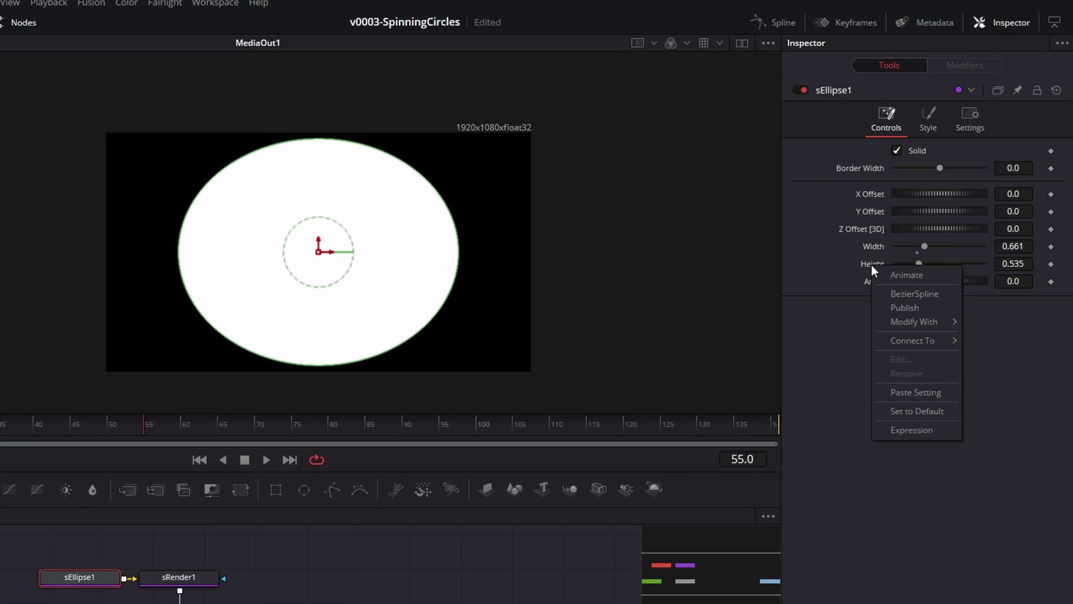
{"action": "left_click", "coordinate": [924, 429]}
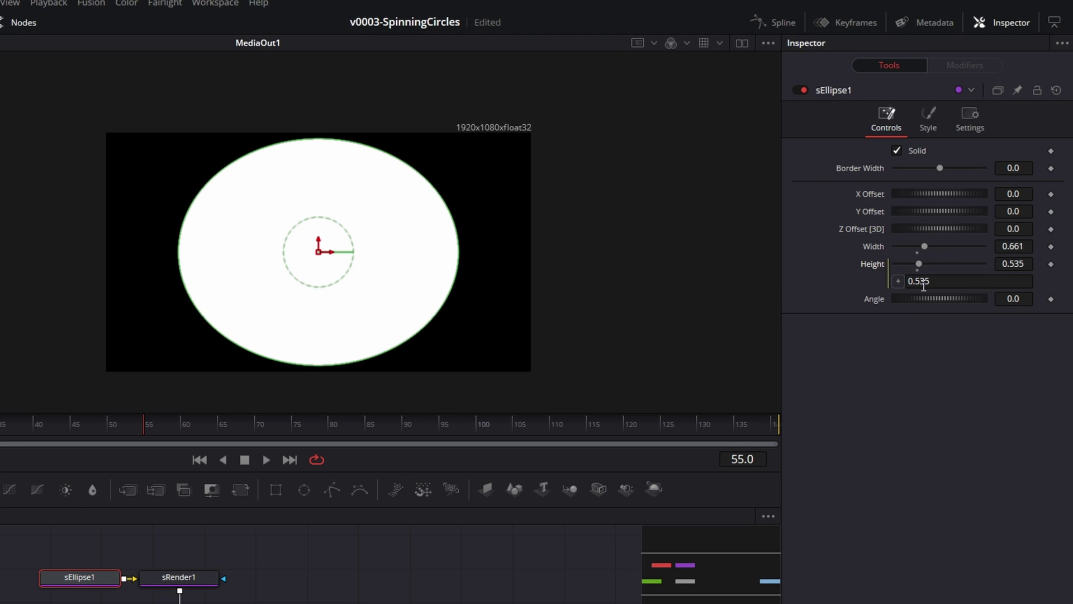
{"action": "left_click_drag", "start_coordinate": [899, 281], "coordinate": [851, 284]}
{"action": "left_click_drag", "start_coordinate": [873, 244], "coordinate": [873, 244]}
{"action": "left_click_drag", "start_coordinate": [923, 246], "coordinate": [913, 246]}
Step: Turn the solid ellipse into an outline with a Border Width of 0.048, and shorten its Length to about 0.008
{"action": "left_click", "coordinate": [897, 151]}
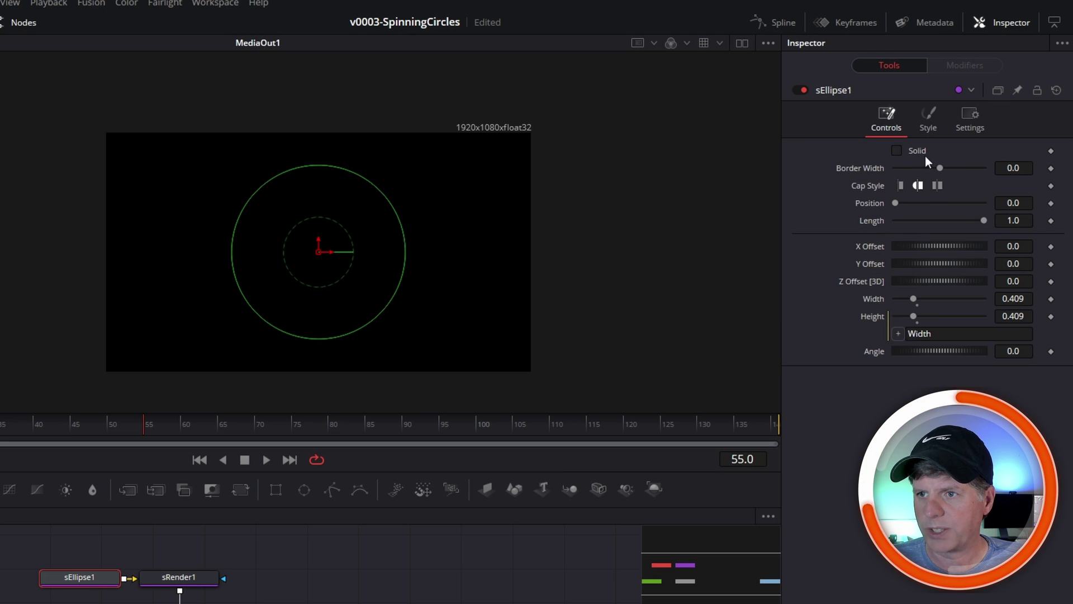
{"action": "left_click_drag", "start_coordinate": [938, 169], "coordinate": [950, 169]}
{"action": "left_click_drag", "start_coordinate": [984, 220], "coordinate": [885, 203]}
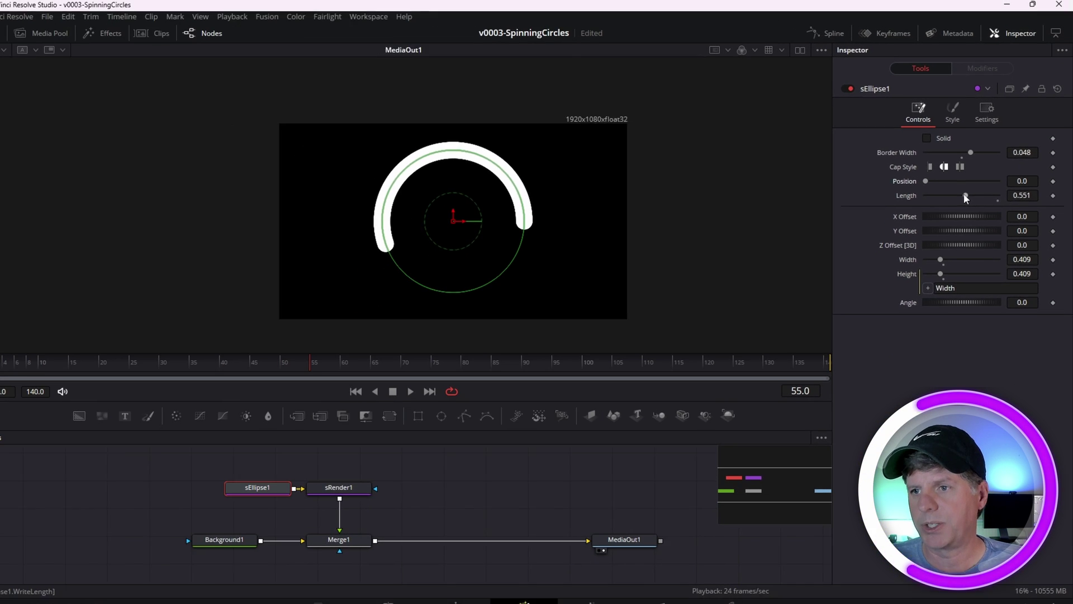
{"action": "left_click_drag", "start_coordinate": [945, 220], "coordinate": [884, 229]}
{"action": "mouse_move", "coordinate": [929, 196]}
{"action": "left_mouse_down"}
{"action": "mouse_move", "coordinate": [1004, 194]}
{"action": "mouse_move", "coordinate": [932, 198]}
{"action": "left_mouse_up"}
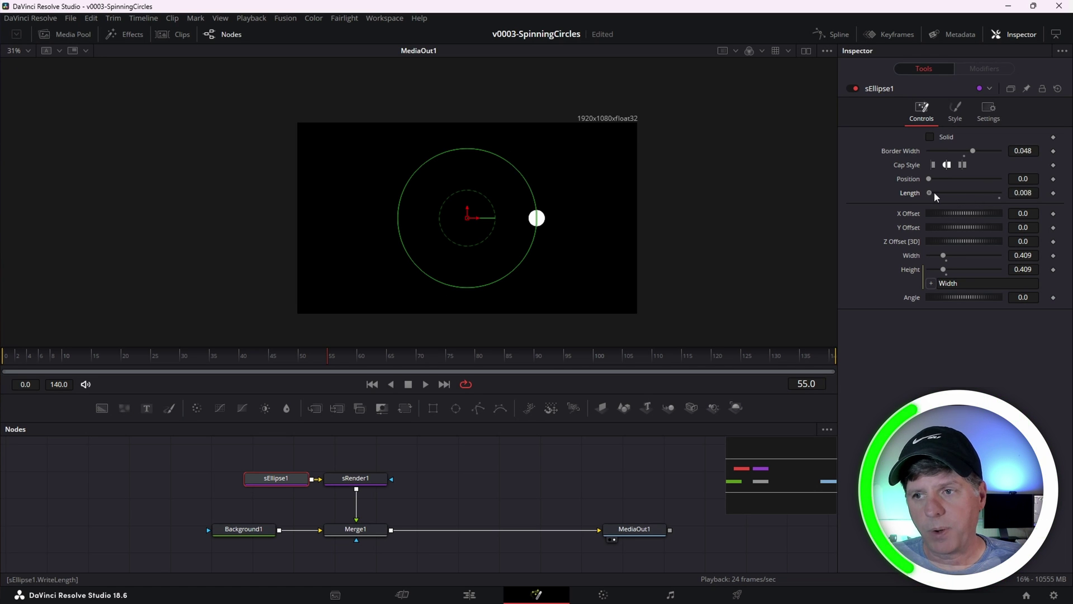
Step: Keyframe the ellipse's Length from 0.0 at frame 0 to 1.0 at frame 60, and preview the animation
{"action": "left_click_drag", "start_coordinate": [982, 197], "coordinate": [940, 197]}
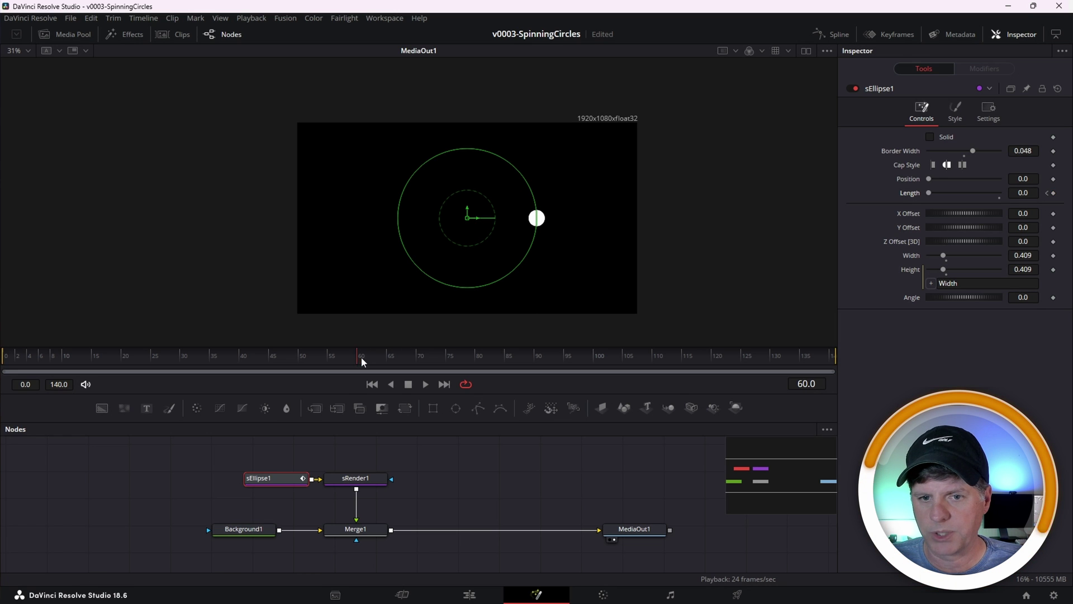
{"action": "left_click_drag", "start_coordinate": [929, 193], "coordinate": [1006, 194]}
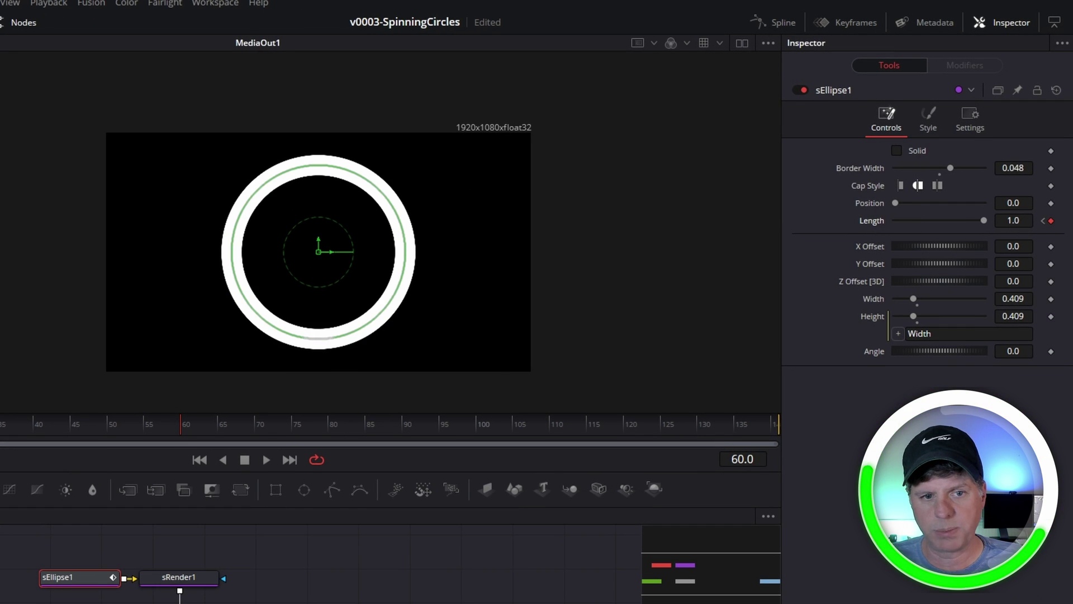
{"action": "key", "text": "Home"}
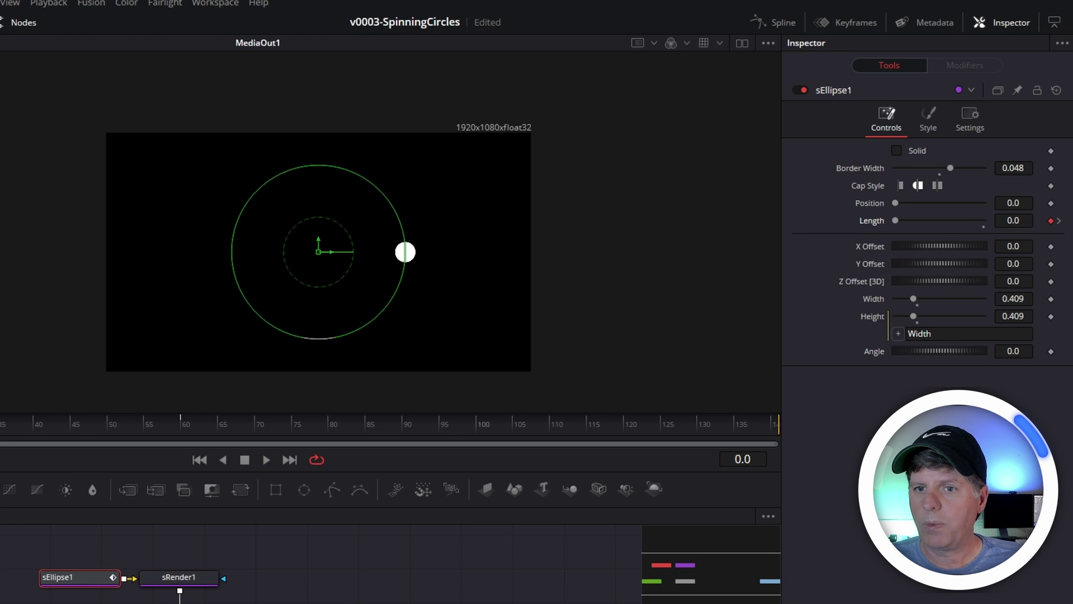
{"action": "key", "text": "Home"}
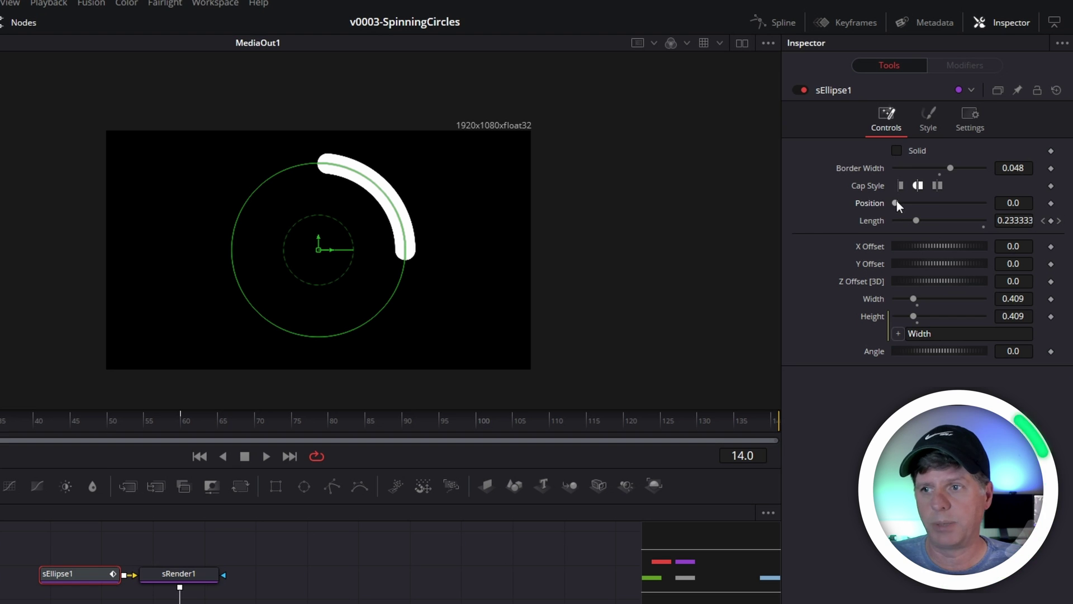
Step: Try a clockwise draw by keyframing the ellipse's Position from 1.0 at frame 0 to 0.0 at frame 60, and reset the Position
{"action": "key", "text": "Home"}
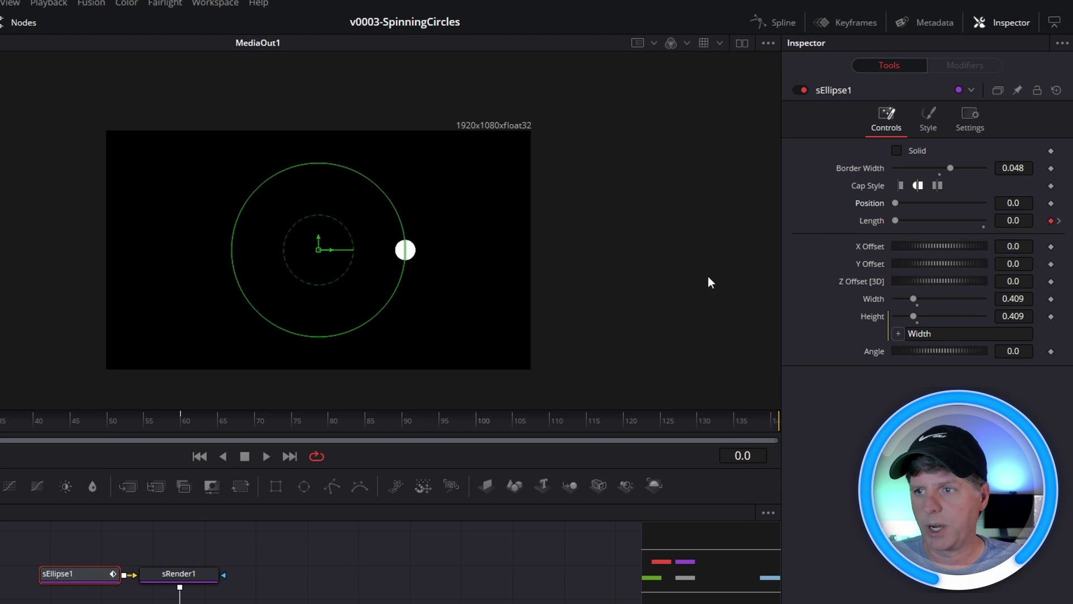
{"action": "left_click_drag", "start_coordinate": [896, 204], "coordinate": [1052, 206]}
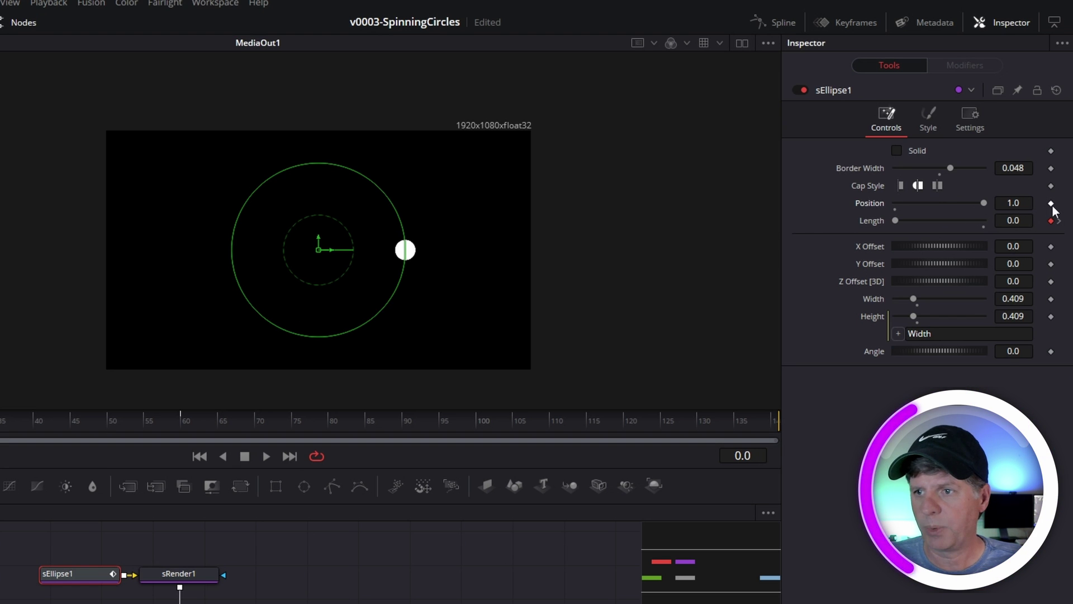
{"action": "left_click", "coordinate": [184, 428]}
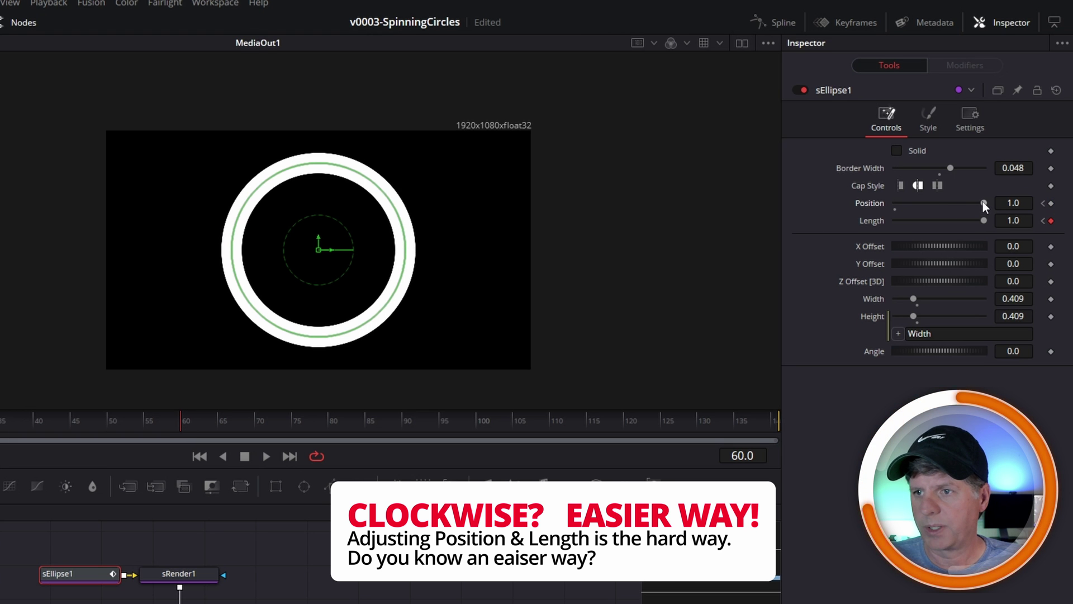
{"action": "left_click_drag", "start_coordinate": [983, 202], "coordinate": [904, 202]}
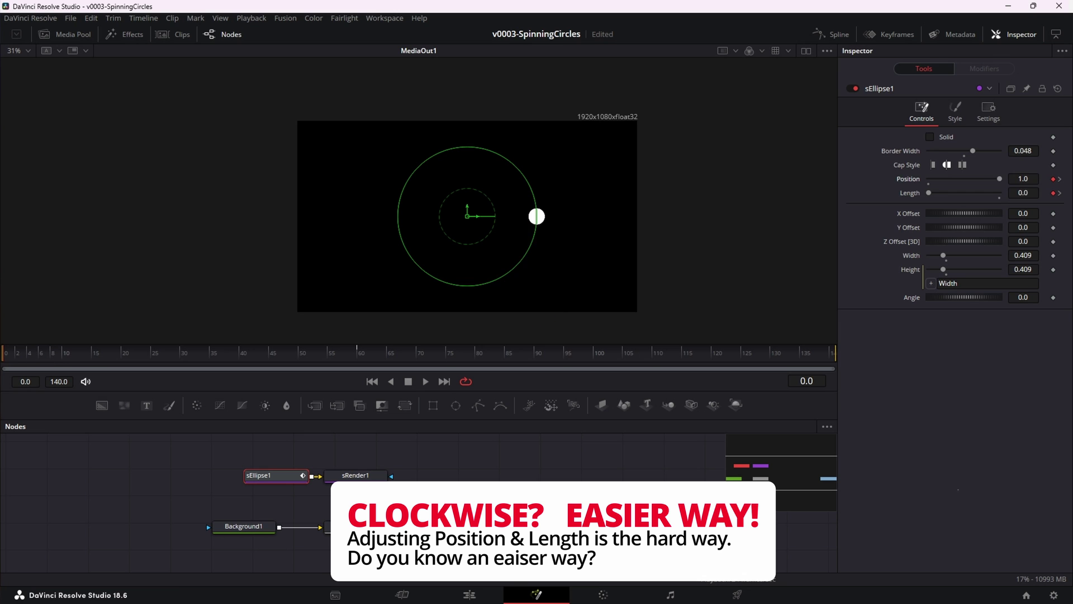
{"action": "key", "text": "space"}
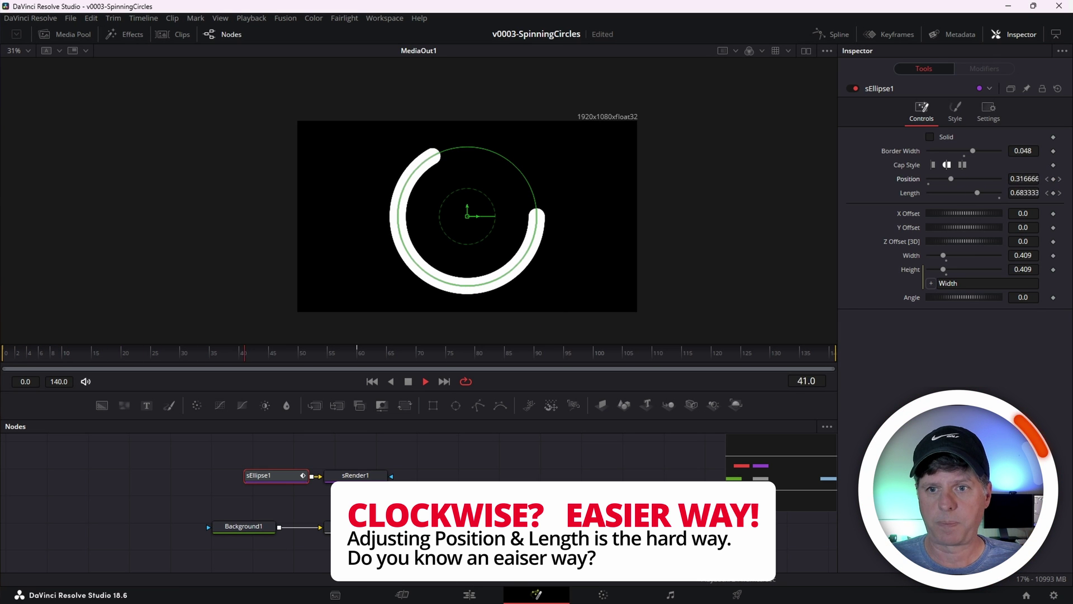
{"action": "key", "text": "space"}
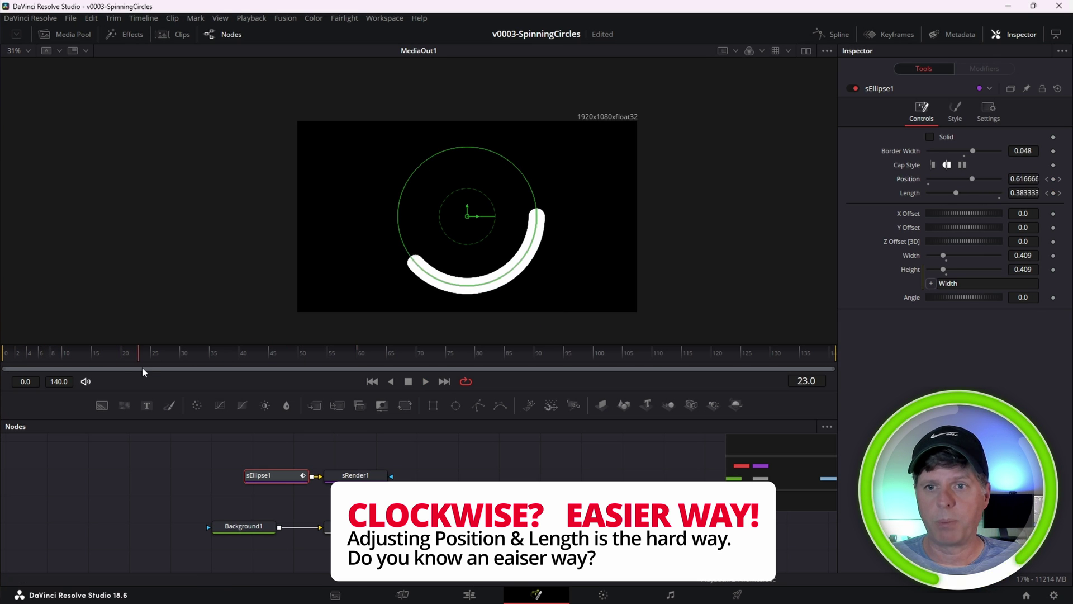
{"action": "left_click_drag", "start_coordinate": [142, 372], "coordinate": [3, 352]}
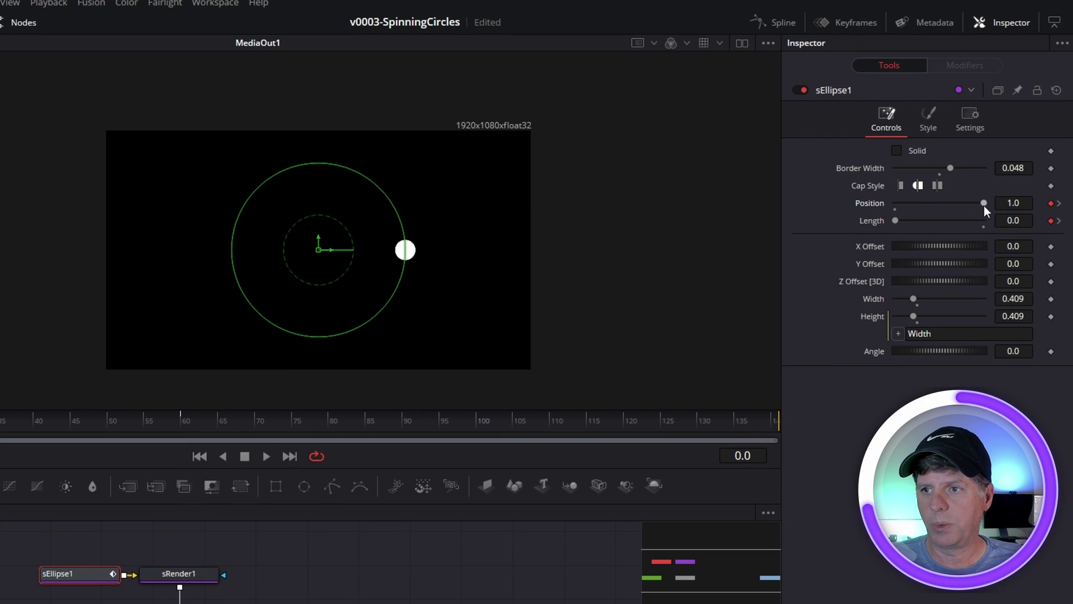
{"action": "double_click", "coordinate": [871, 202]}
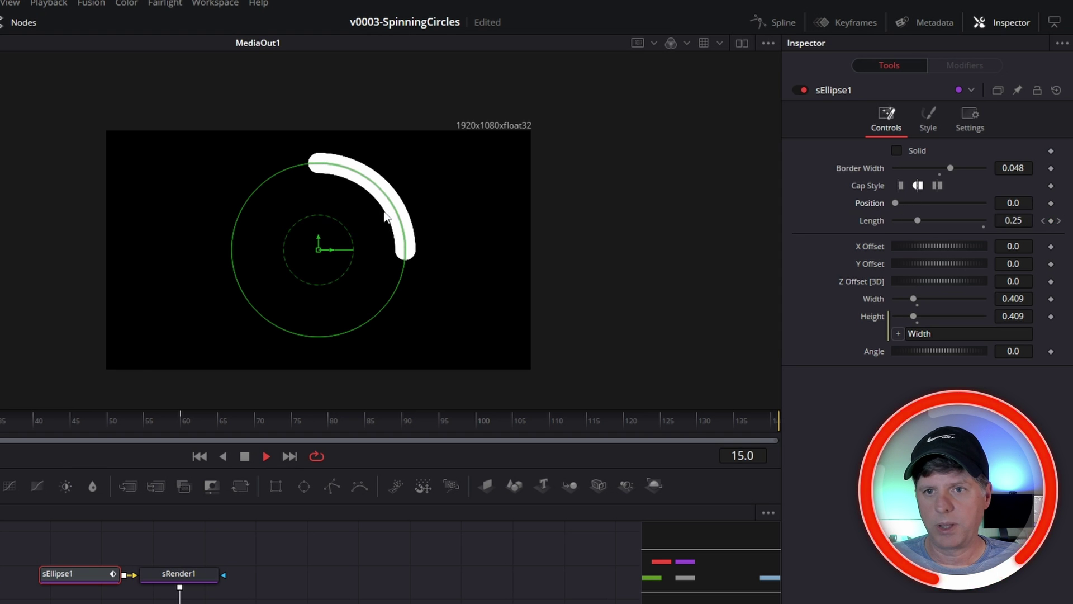
Step: Raise the sEllipse1 and sRender1 nodes, and insert a vertically flipped Transform node between sRender1 and Merge1
{"action": "left_click_drag", "start_coordinate": [1, 550], "coordinate": [197, 560]}
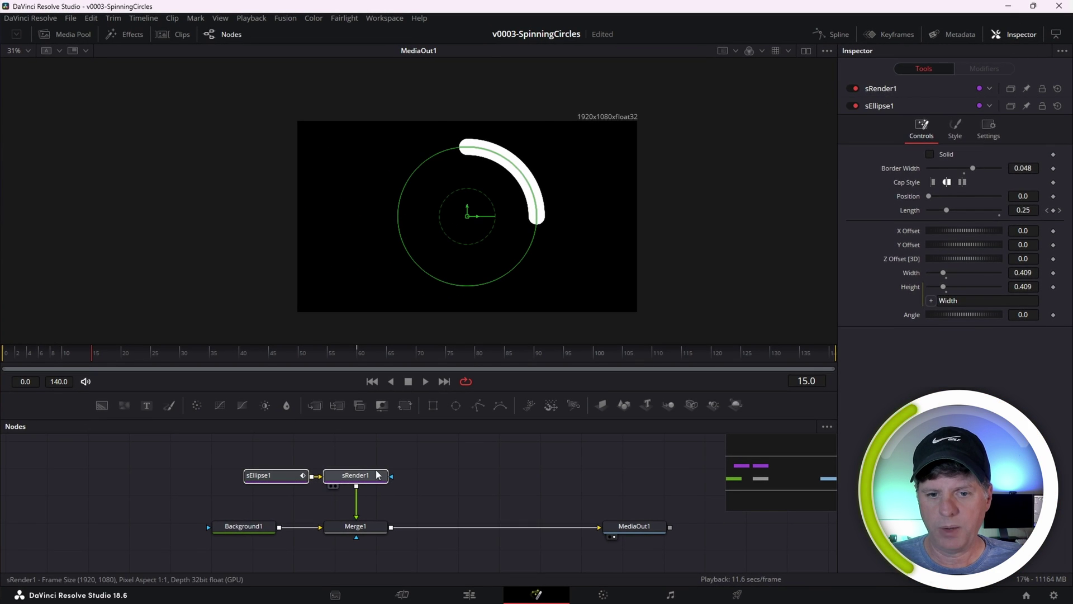
{"action": "left_click", "coordinate": [371, 467]}
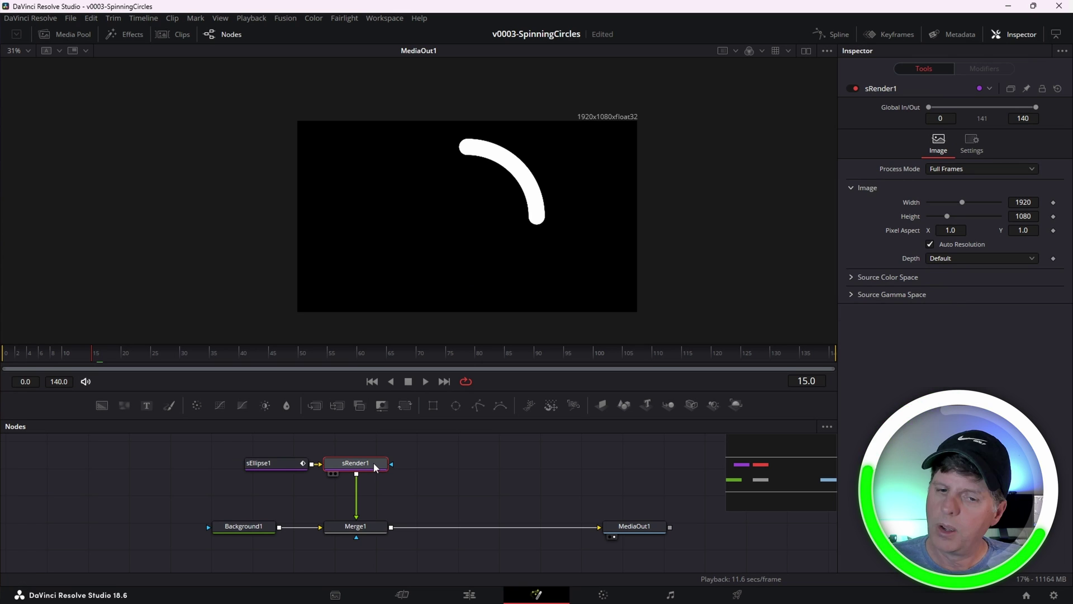
{"action": "key", "text": "shift+space"}
{"action": "type", "text": "sre"}
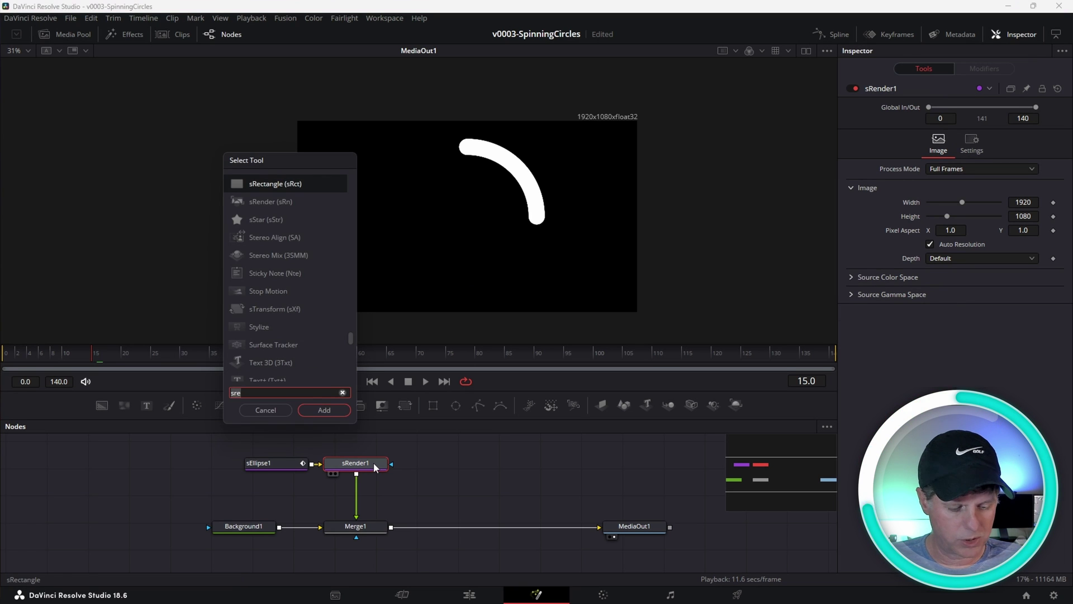
{"action": "key", "text": "BackSpace"}
{"action": "key", "text": "BackSpace"}
{"action": "key", "text": "BackSpace"}
{"action": "type", "text": "trans"}
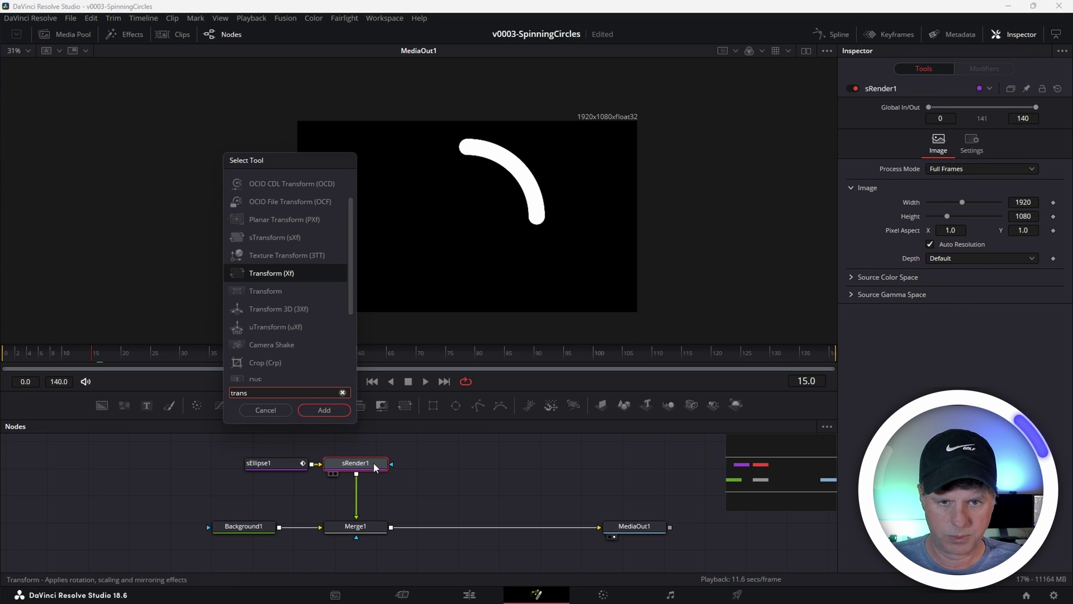
{"action": "key", "text": "Return"}
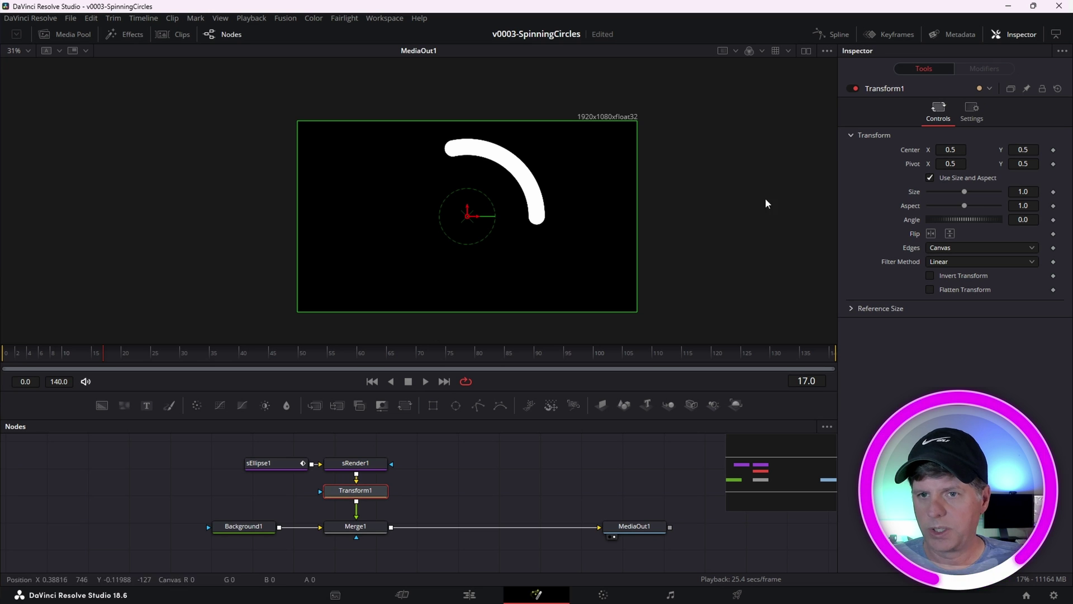
{"action": "left_click", "coordinate": [952, 238]}
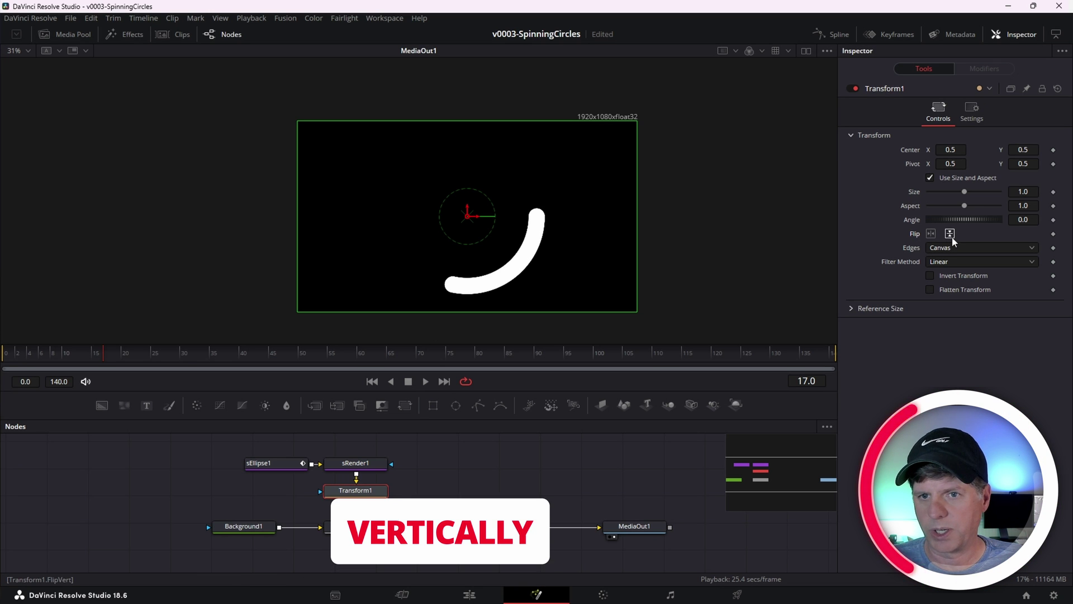
Step: Preview the vertically flipped ring animation from the start, and delete the Transform1 node
{"action": "left_click_drag", "start_coordinate": [86, 356], "coordinate": [3, 356]}
{"action": "key", "text": "space"}
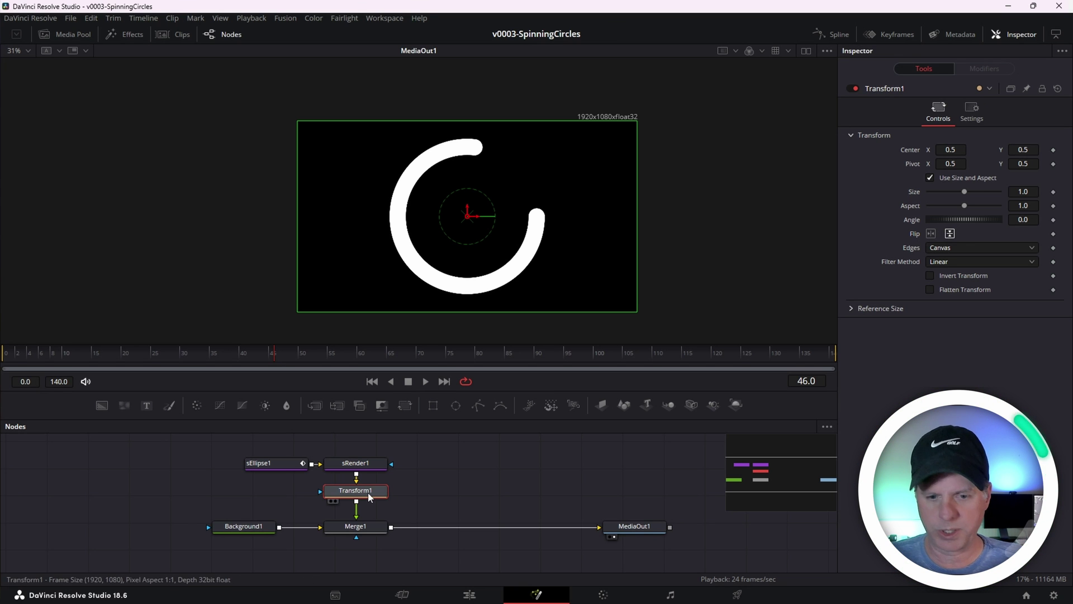
{"action": "key", "text": "Delete"}
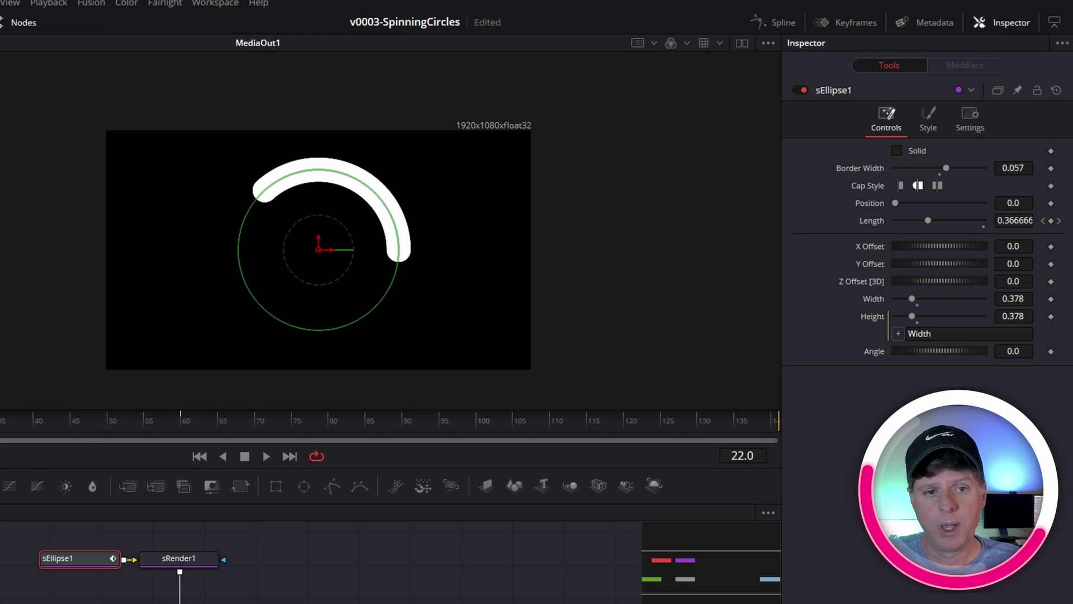
Step: Try a Position of 0.5 on sEllipse1 at frame 0, and advance frame by frame to about frame 14
{"action": "left_click", "coordinate": [0, 420]}
{"action": "key", "text": "Home"}
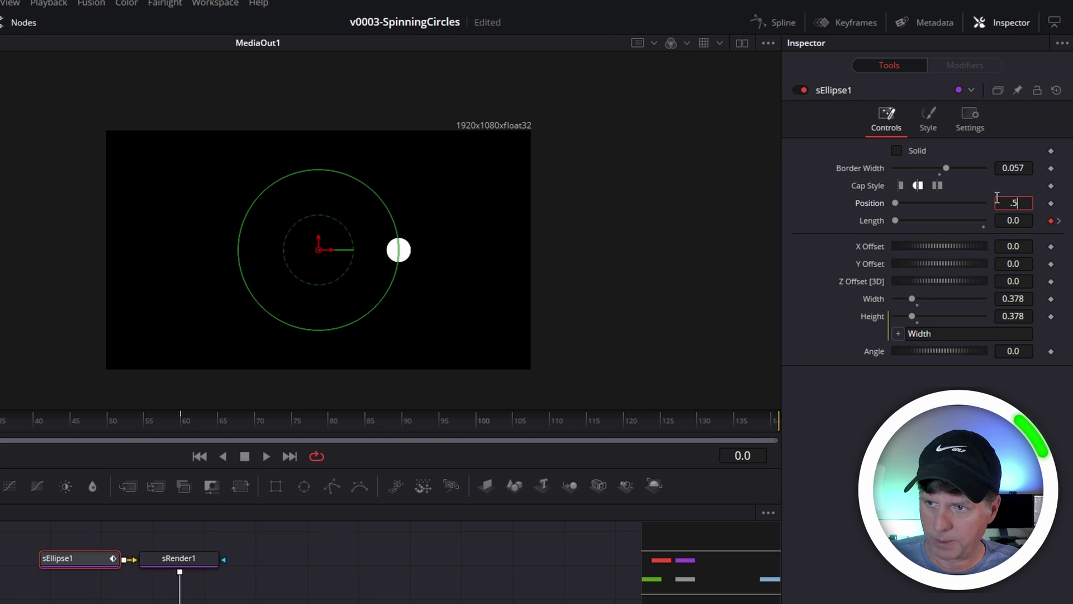
{"action": "key", "text": "Return"}
{"action": "key", "text": "Right"}
{"action": "key", "text": "Right"}
{"action": "key", "text": "Right"}
{"action": "key", "text": "Right"}
{"action": "key", "text": "Right"}
{"action": "key", "text": "Right"}
{"action": "key", "text": "Right"}
{"action": "key", "text": "Right"}
{"action": "key", "text": "Right"}
{"action": "key", "text": "Right"}
{"action": "key", "text": "Right"}
{"action": "key", "text": "Right"}
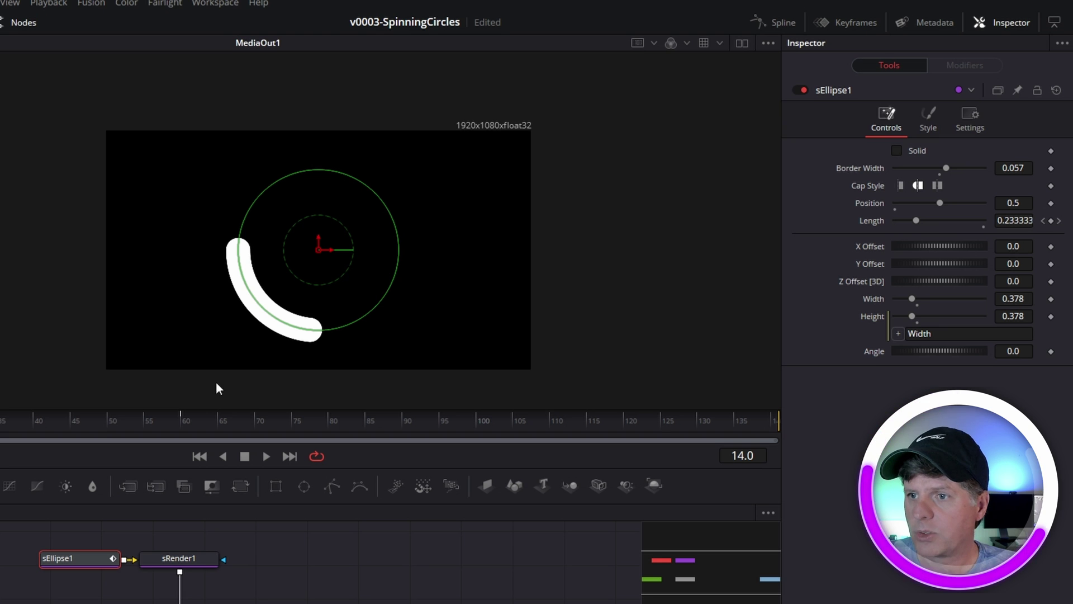
Step: Try sEllipse1 Position values of about 0.386 and 0.48 at frame 24, and return the Position to 0.0
{"action": "left_click_drag", "start_coordinate": [942, 204], "coordinate": [931, 201]}
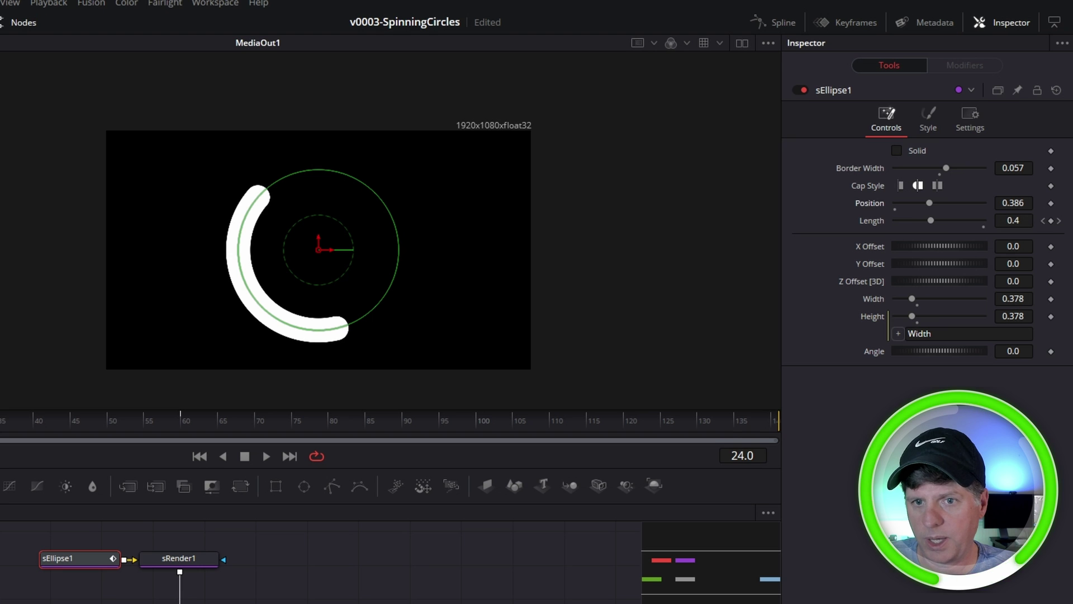
{"action": "left_click_drag", "start_coordinate": [930, 203], "coordinate": [940, 203]}
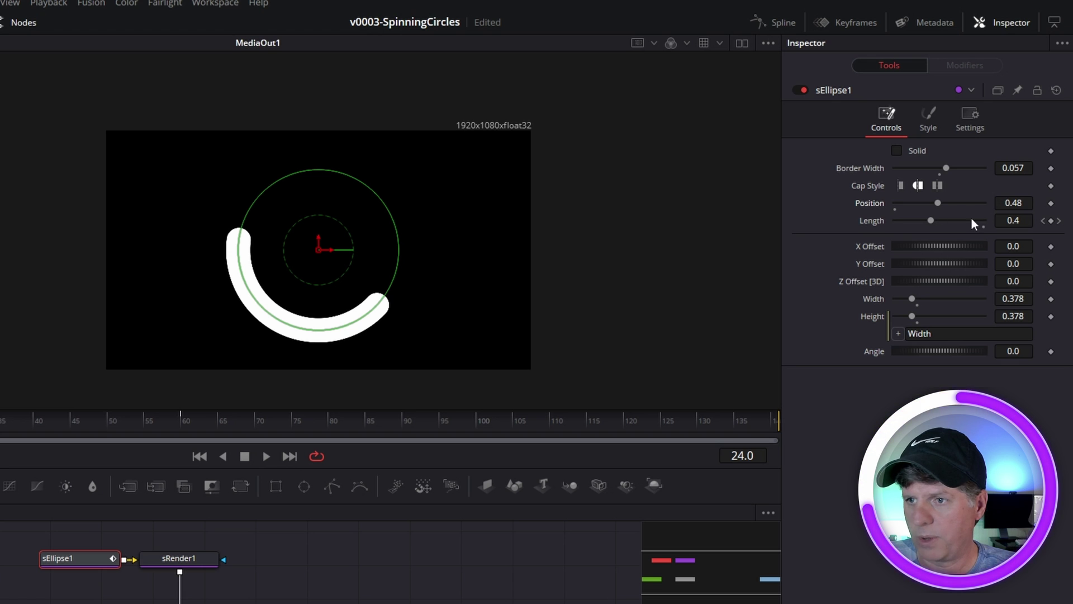
{"action": "left_click_drag", "start_coordinate": [938, 204], "coordinate": [890, 204]}
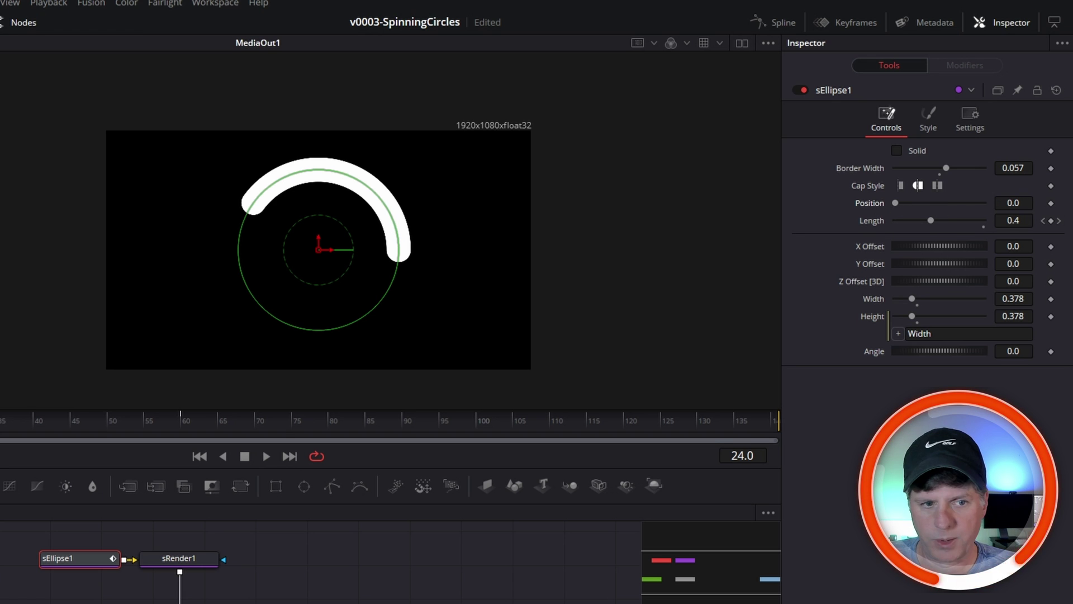
Step: Keyframe sEllipse1's Position from 0.5 at frame 0 to 0.0 at frame 60, and preview the two-sided draw
{"action": "key", "text": "Home"}
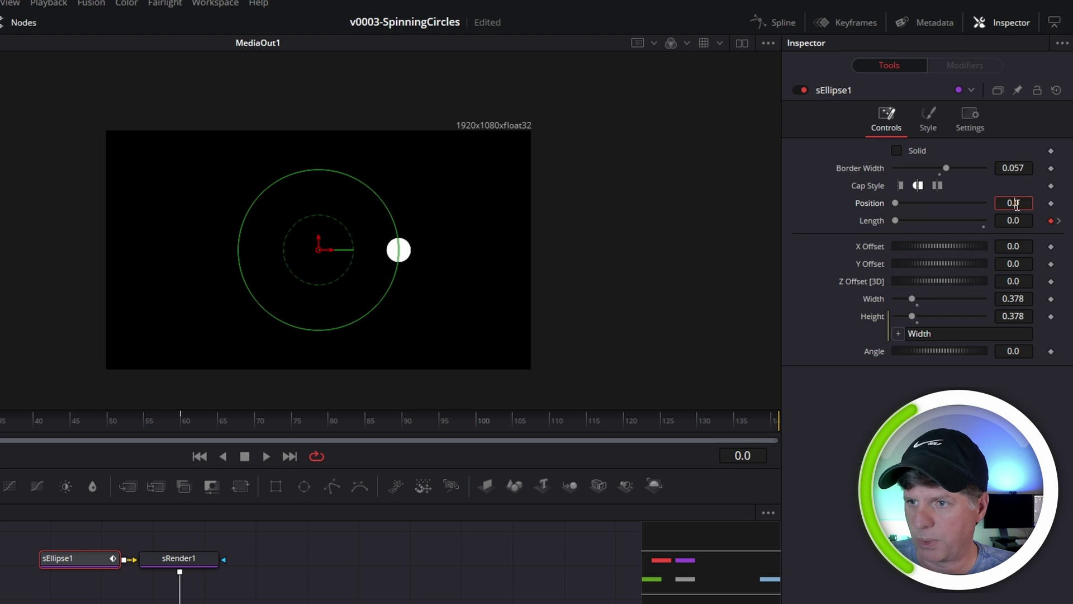
{"action": "type", "text": ".5"}
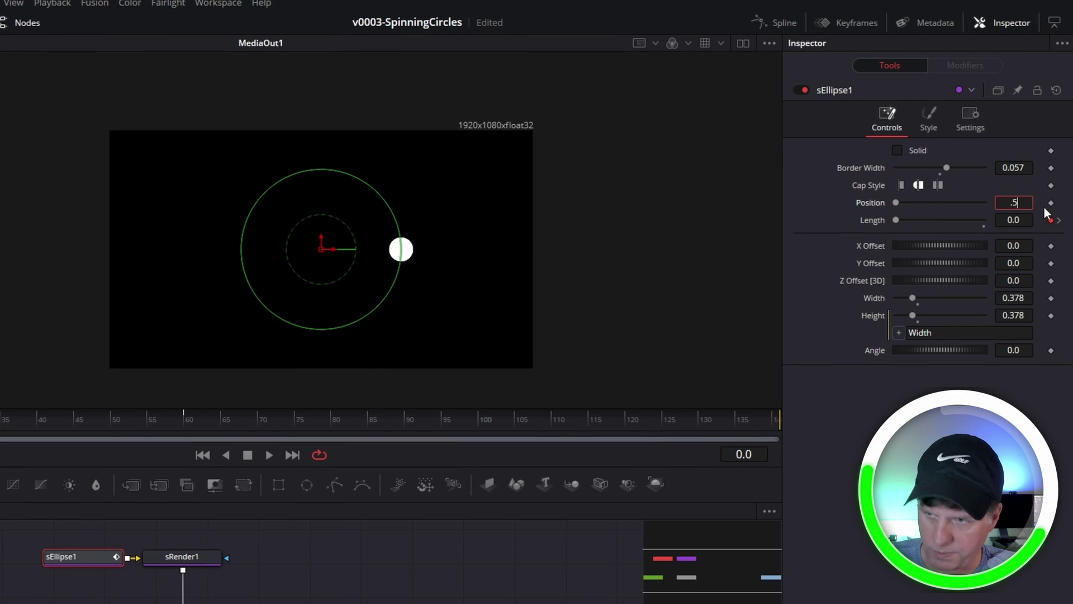
{"action": "key", "text": "Return"}
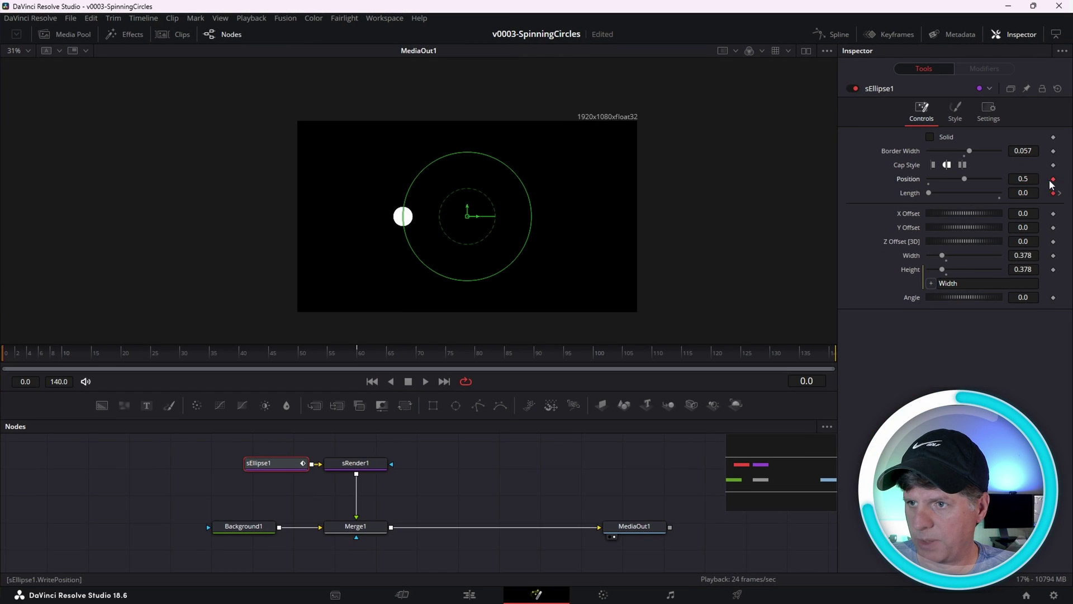
{"action": "left_click", "coordinate": [358, 360]}
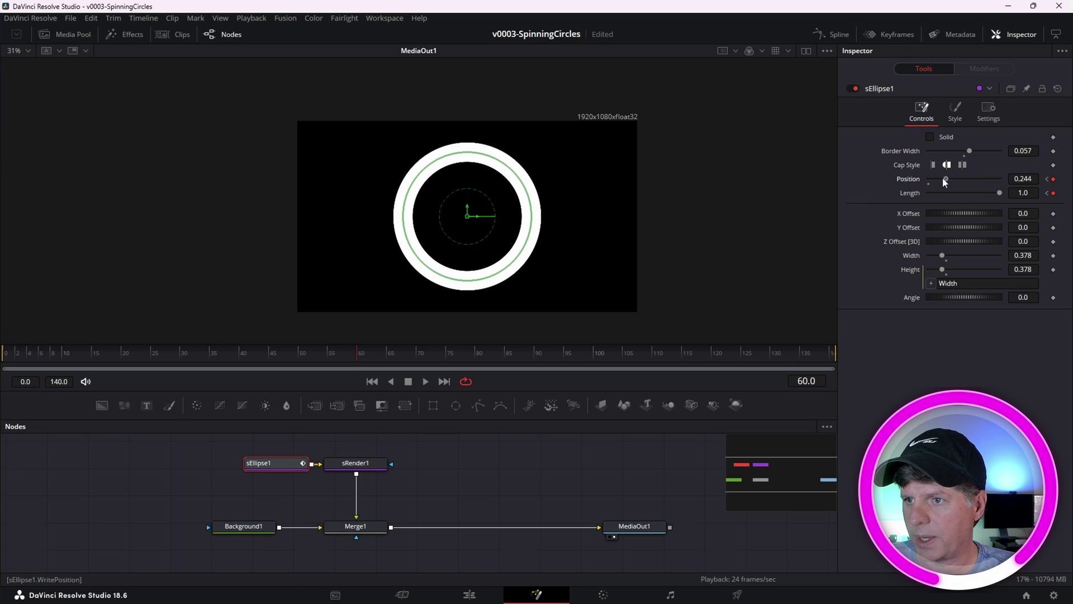
{"action": "key", "text": "Home"}
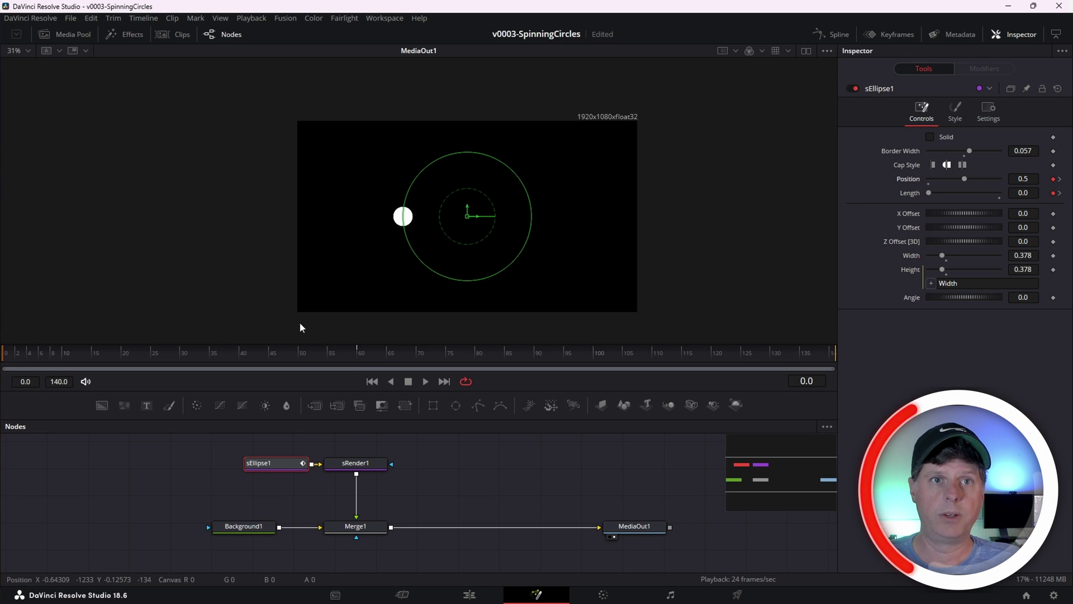
{"action": "key", "text": "space"}
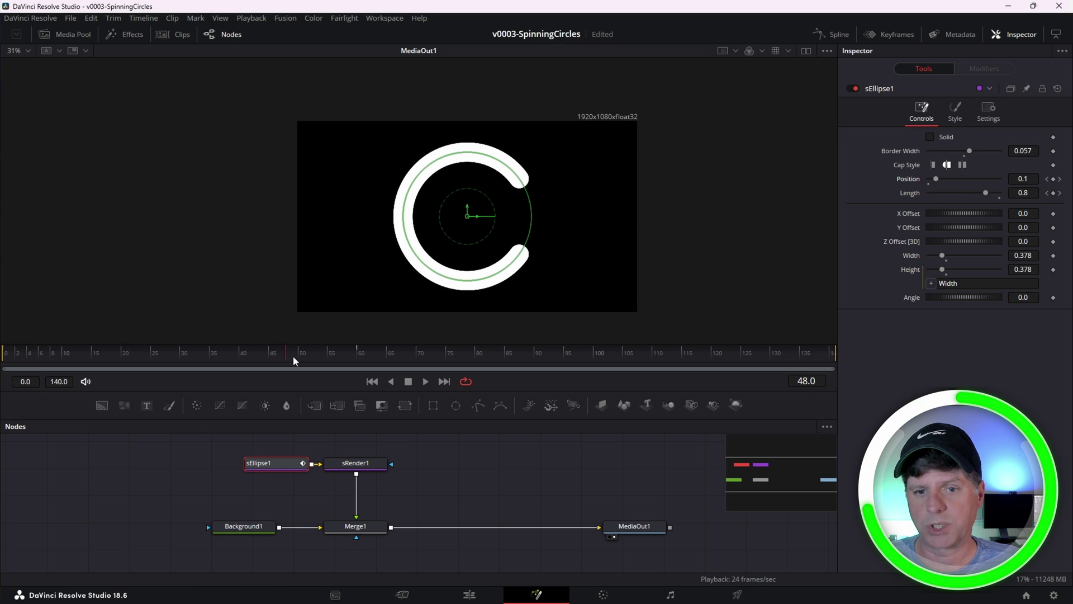
{"action": "left_click", "coordinate": [326, 360]}
{"action": "left_click_drag", "start_coordinate": [326, 359], "coordinate": [297, 366]}
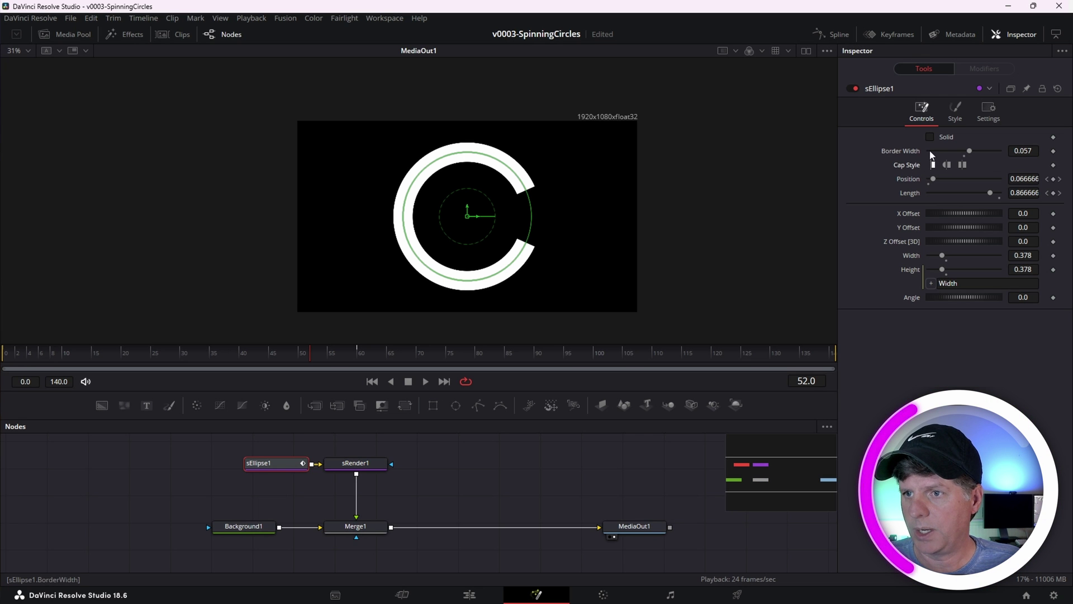
Step: Turn the ring into a filled pie shape with a Border Width of 0.248 and a Width of 0.244, and check it at frame 55
{"action": "mouse_move", "coordinate": [968, 150]}
{"action": "left_mouse_down"}
{"action": "mouse_move", "coordinate": [981, 150]}
{"action": "mouse_move", "coordinate": [968, 168]}
{"action": "left_mouse_up"}
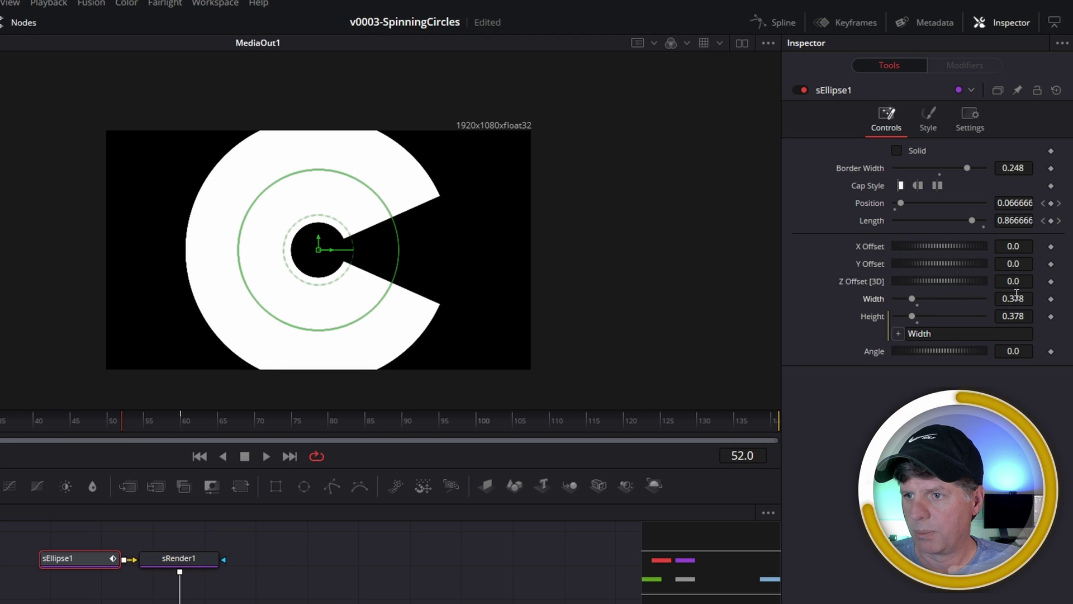
{"action": "left_click_drag", "start_coordinate": [1017, 297], "coordinate": [984, 297]}
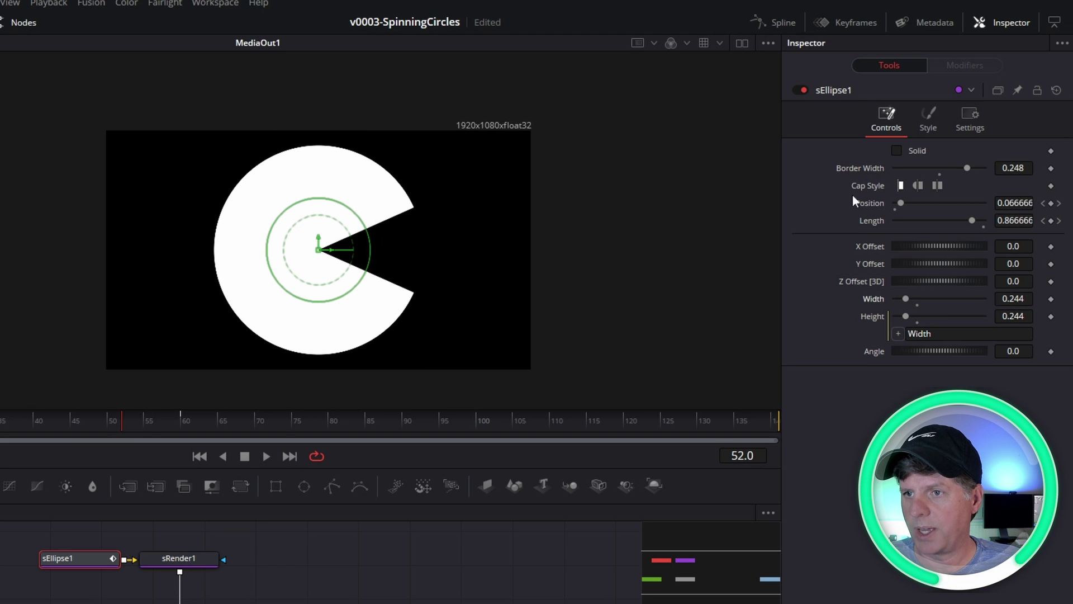
{"action": "mouse_move", "coordinate": [131, 427]}
{"action": "left_mouse_down"}
{"action": "mouse_move", "coordinate": [11, 427]}
{"action": "mouse_move", "coordinate": [184, 425]}
{"action": "mouse_move", "coordinate": [143, 424]}
{"action": "left_mouse_up"}
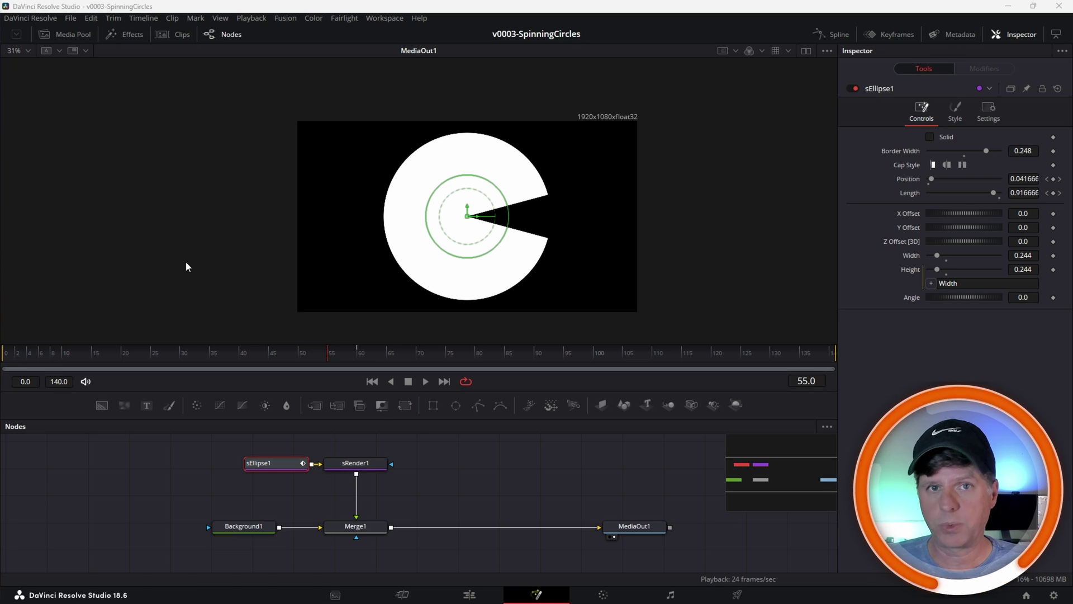
Step: Give sEllipse1 a Border Width of 0.038 with round caps, and reset its Position and Length at frame 0
{"action": "left_click_drag", "start_coordinate": [986, 151], "coordinate": [968, 151]}
{"action": "left_click", "coordinate": [947, 165]}
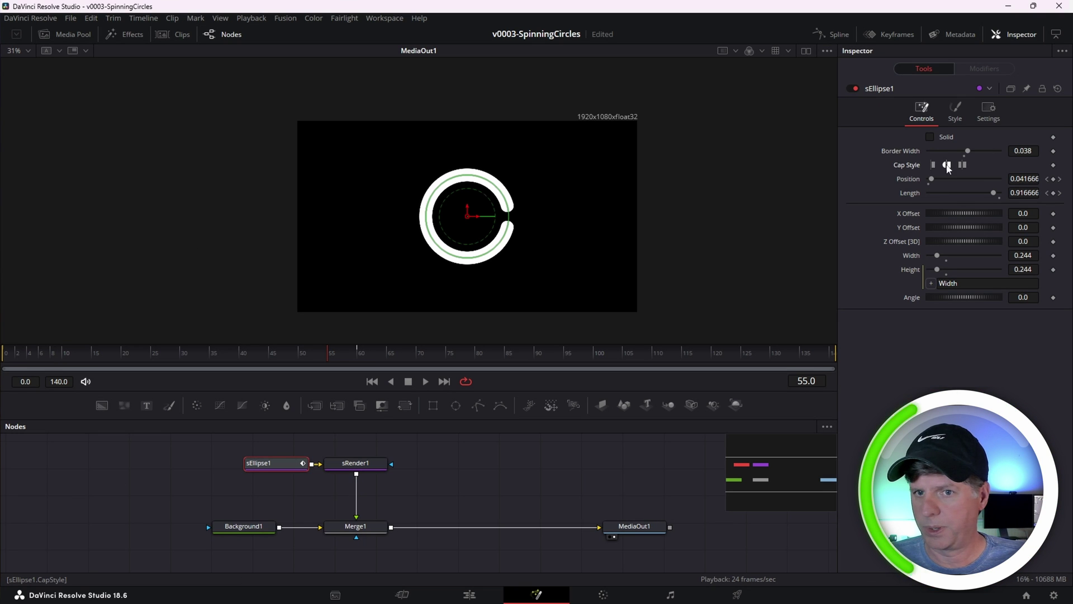
{"action": "double_click", "coordinate": [911, 183]}
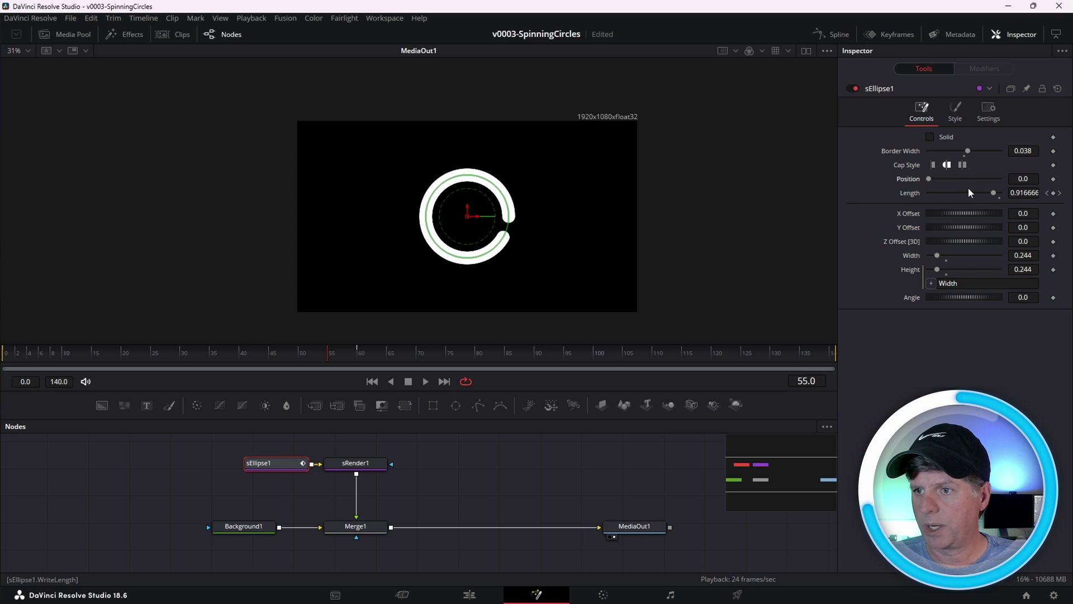
{"action": "left_click_drag", "start_coordinate": [168, 357], "coordinate": [3, 358]}
{"action": "double_click", "coordinate": [914, 193]}
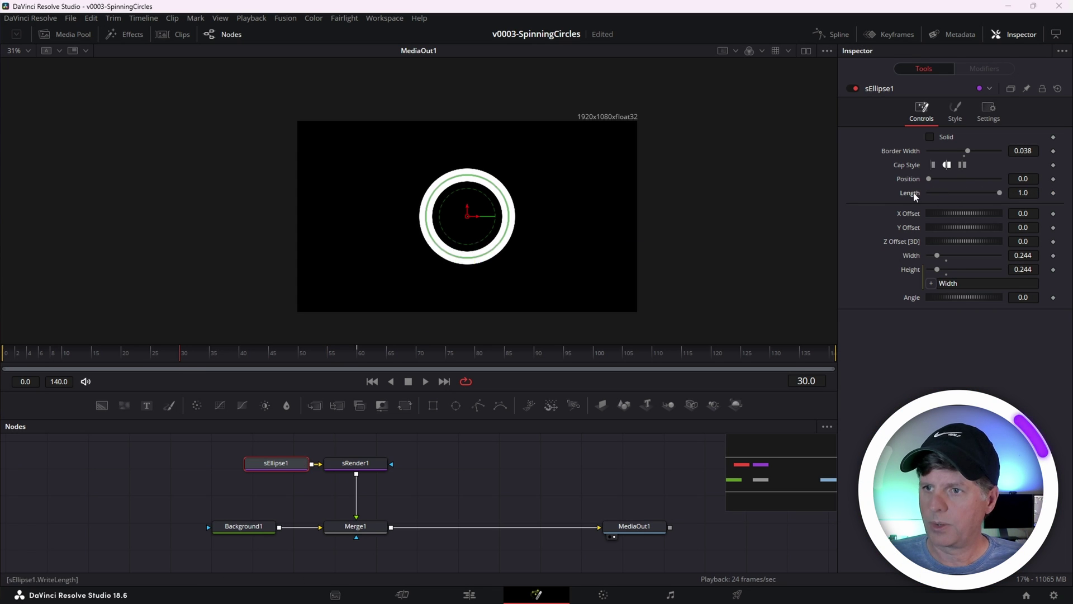
{"action": "left_click", "coordinate": [4, 355]}
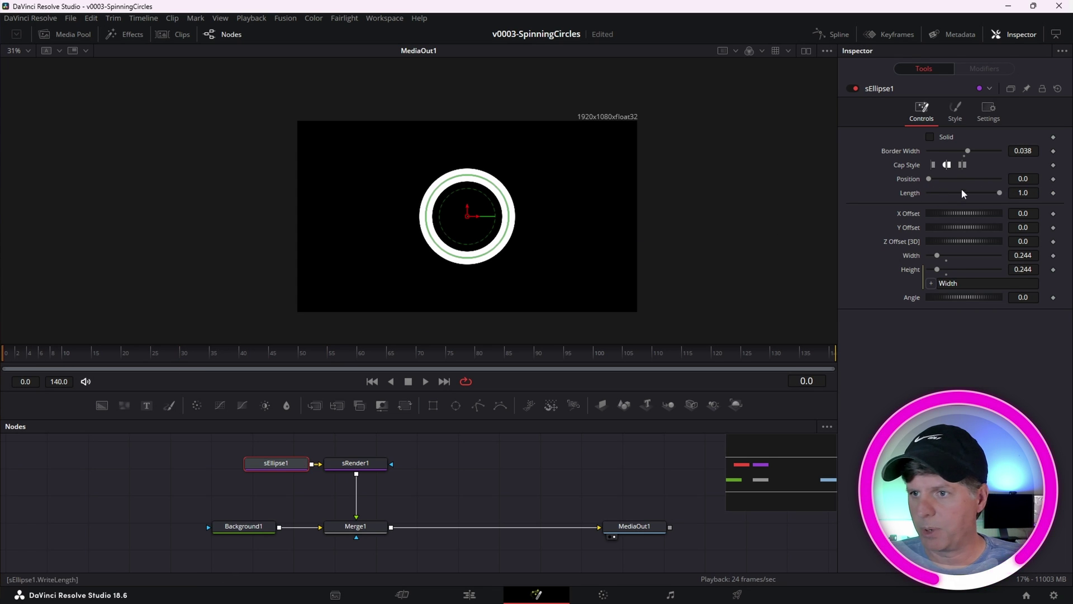
Step: Keyframe Position at 0.0 on frame 0 and Length from 0.0 at frame 0 to 1.0 at frame 30, and preview the draw
{"action": "left_click", "coordinate": [1053, 179]}
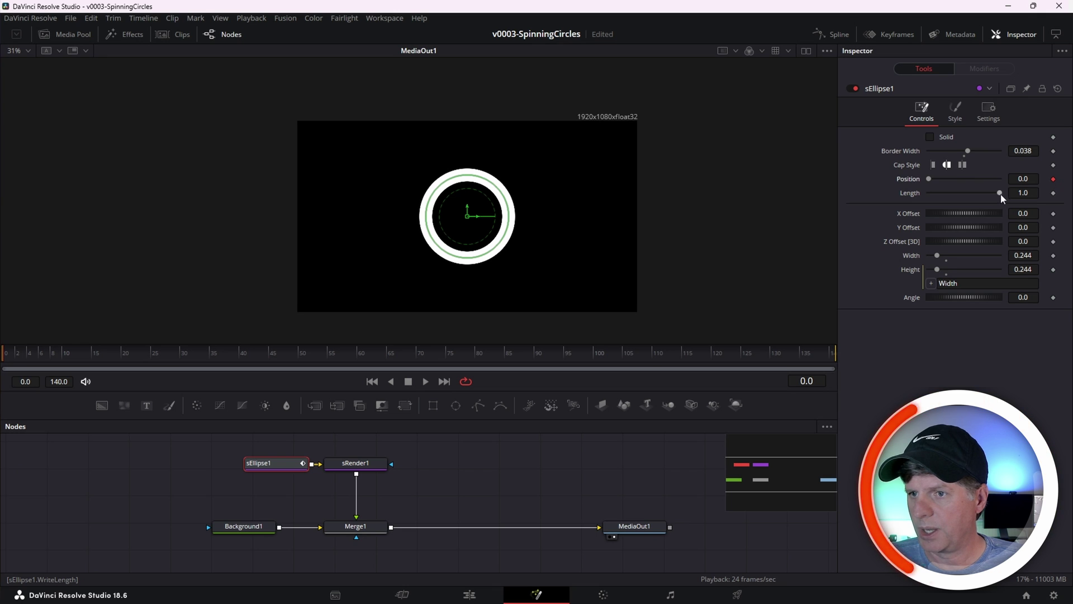
{"action": "left_click_drag", "start_coordinate": [1000, 193], "coordinate": [929, 193]}
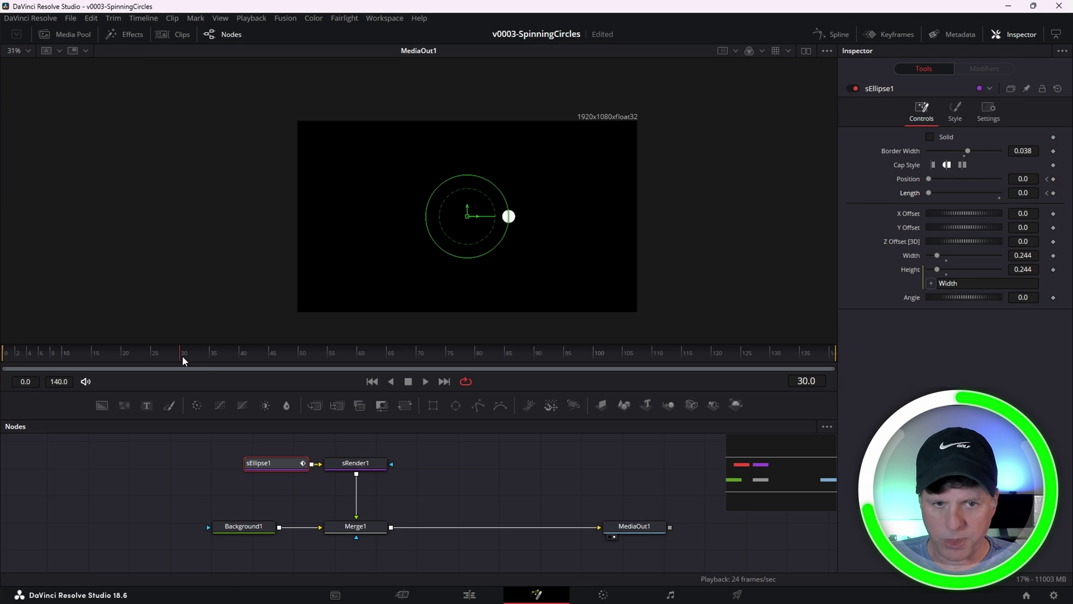
{"action": "left_click_drag", "start_coordinate": [931, 193], "coordinate": [992, 192]}
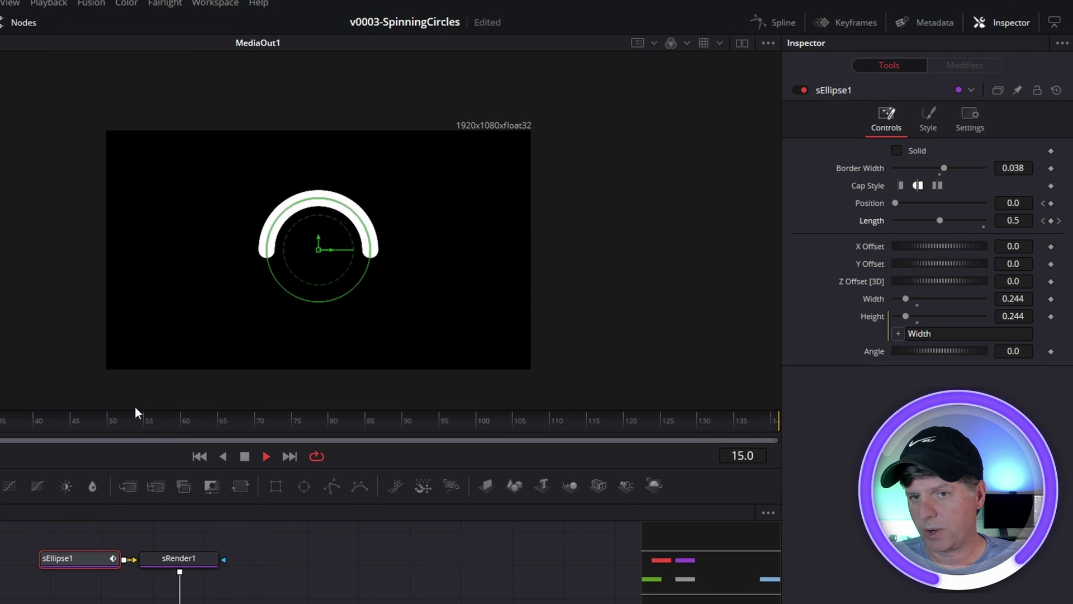
{"action": "key", "text": "space"}
{"action": "scroll", "coordinate": [335, 300], "scroll_direction": "up", "scroll_amount": 2}
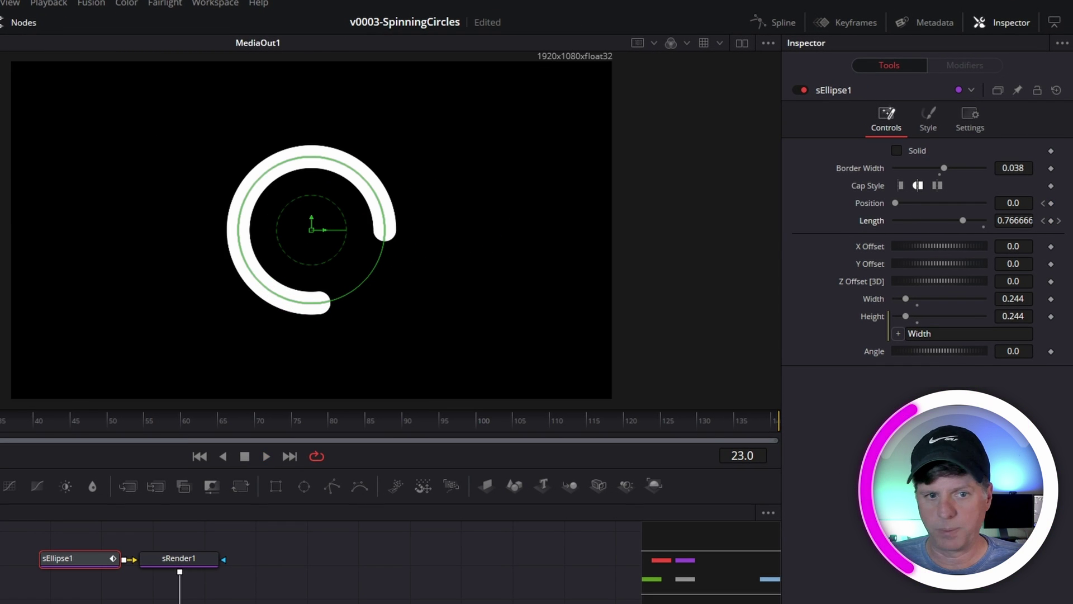
Step: Keyframe sEllipse1's Position from 0.0 at frame 0 to 1.0 at frame 30, and preview the spinning draw
{"action": "key", "text": "Home"}
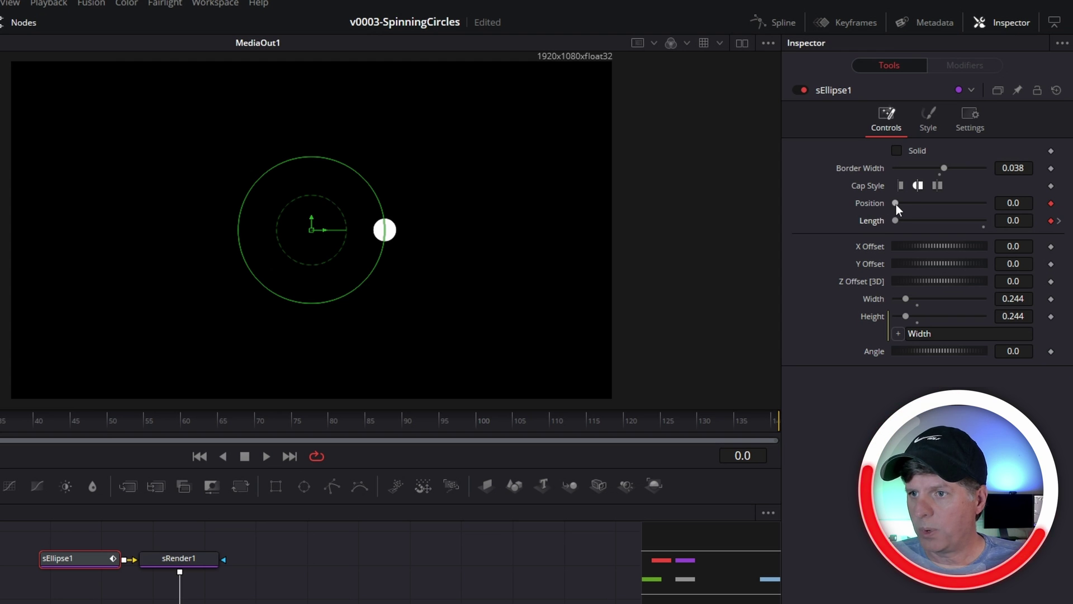
{"action": "key", "text": "alt+bracketright"}
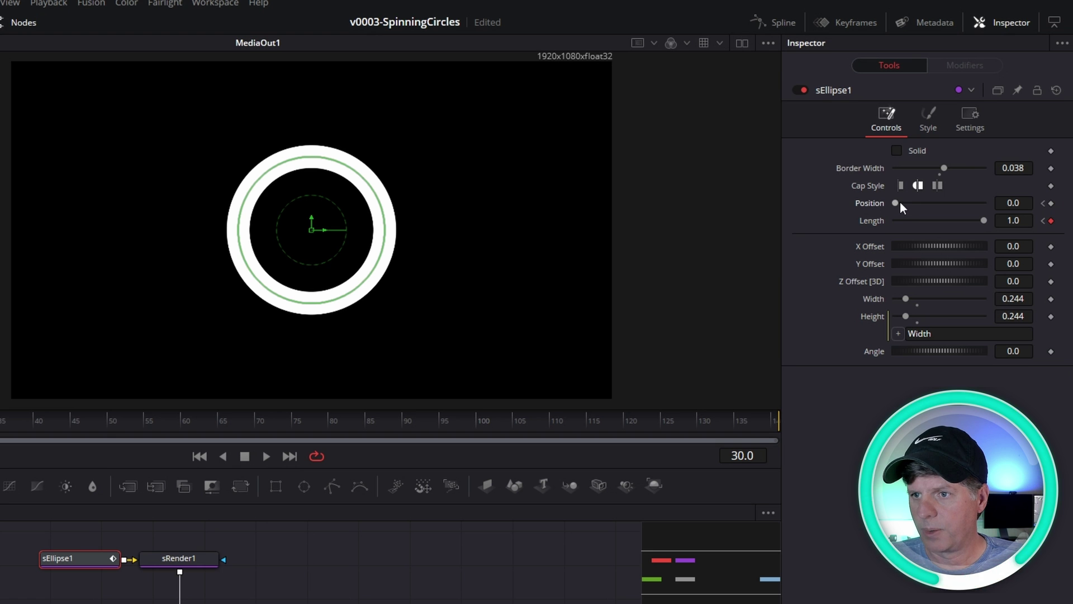
{"action": "left_click_drag", "start_coordinate": [897, 202], "coordinate": [992, 200]}
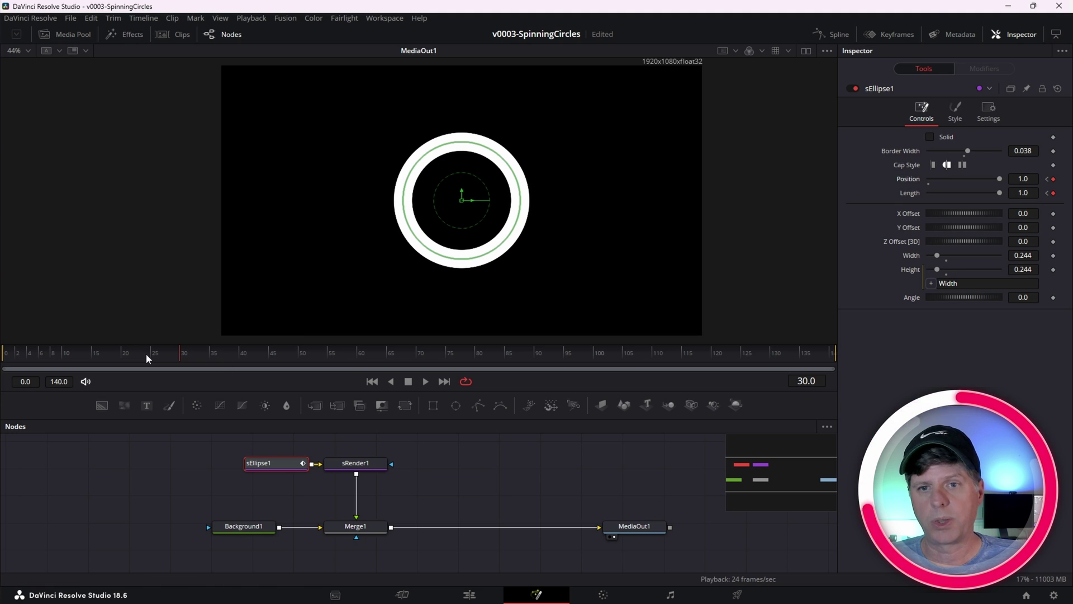
{"action": "key", "text": "space"}
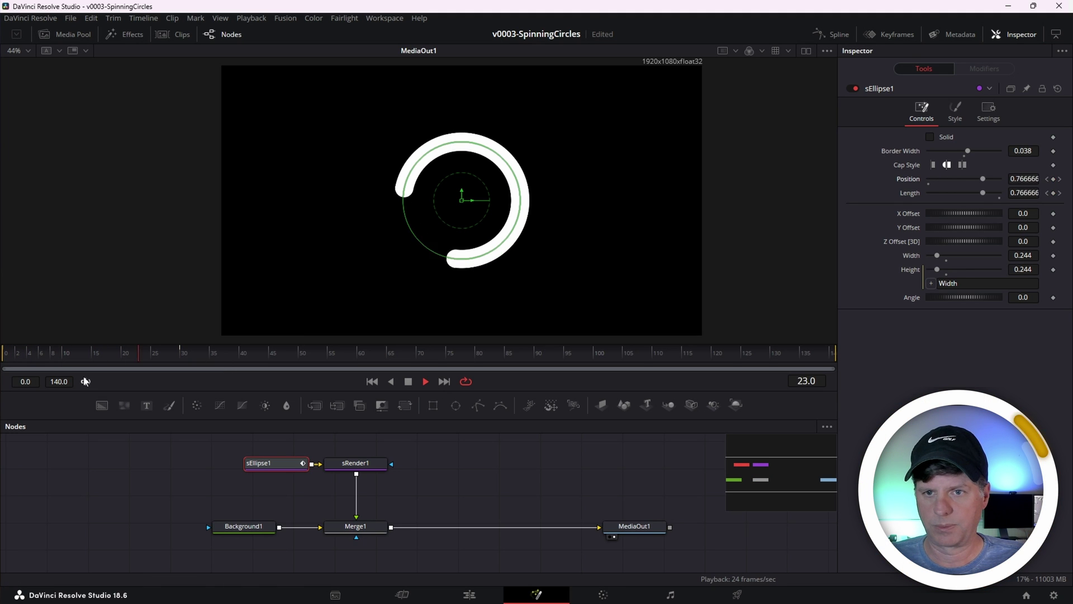
{"action": "left_click_drag", "start_coordinate": [62, 350], "coordinate": [3, 351]}
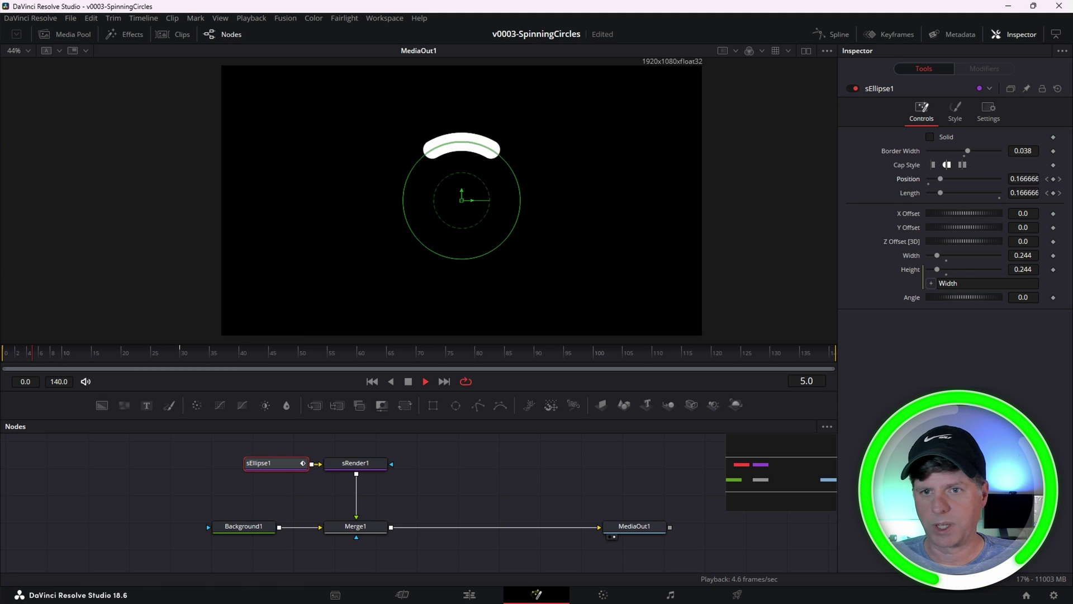
{"action": "key", "text": "space"}
Step: Duplicate the sEllipse1 and sRender1 nodes, merge the copy over Merge1's output, and move MediaOut1 away from Merge2
{"action": "left_click_drag", "start_coordinate": [364, 480], "coordinate": [105, 448]}
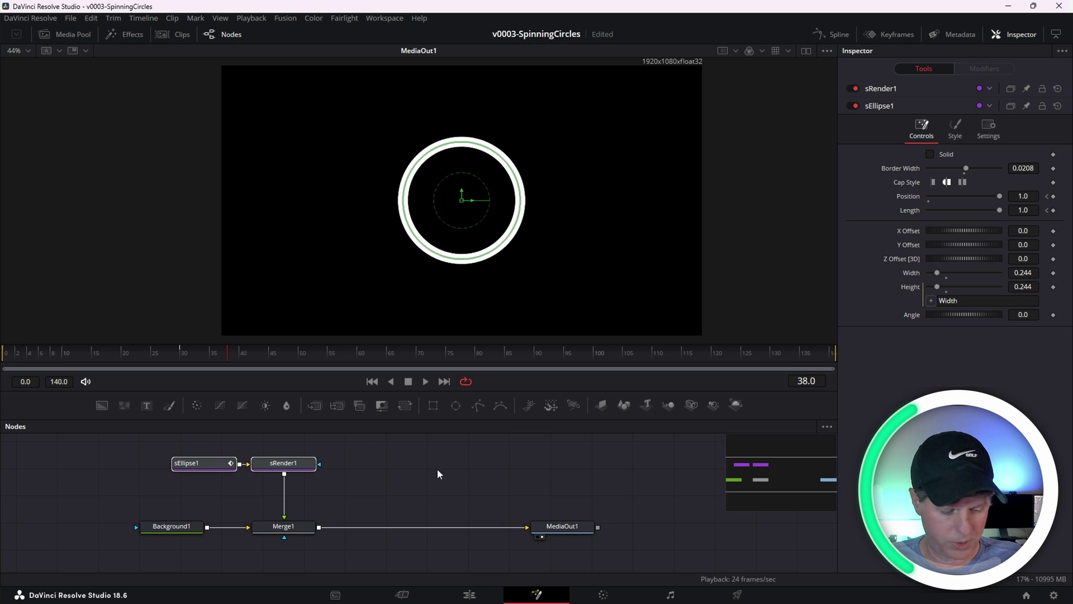
{"action": "key", "text": "ctrl+c"}
{"action": "key", "text": "ctrl+v"}
{"action": "left_click_drag", "start_coordinate": [442, 461], "coordinate": [286, 531]}
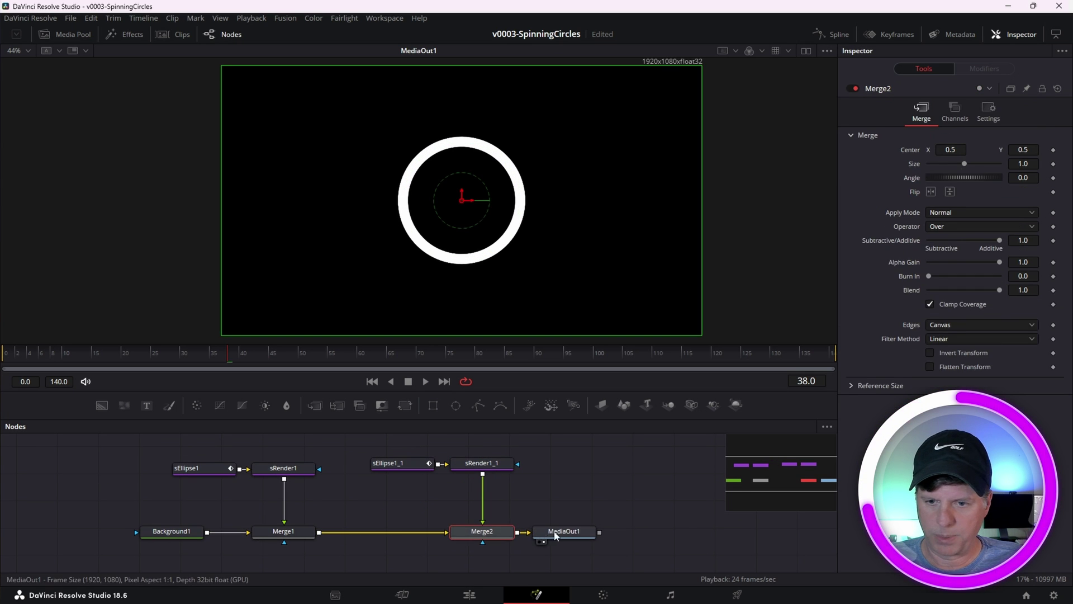
{"action": "left_click_drag", "start_coordinate": [564, 532], "coordinate": [604, 532]}
Step: Shrink the duplicate ellipse sEllipse1_1 to a Width of 0.142, and return to frame 0
{"action": "left_click", "coordinate": [416, 468]}
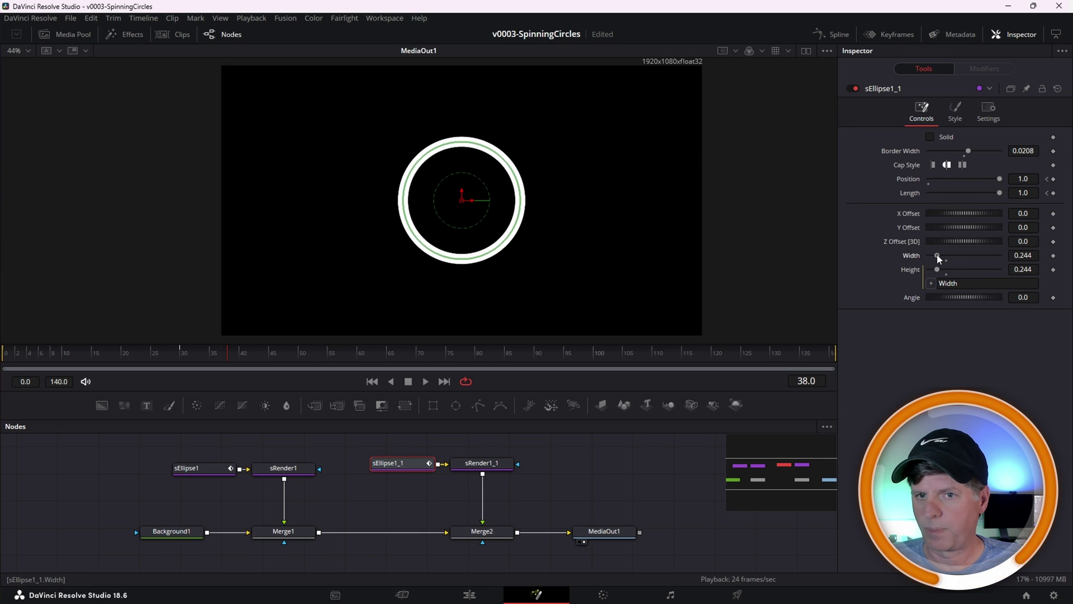
{"action": "left_click_drag", "start_coordinate": [938, 256], "coordinate": [933, 256]}
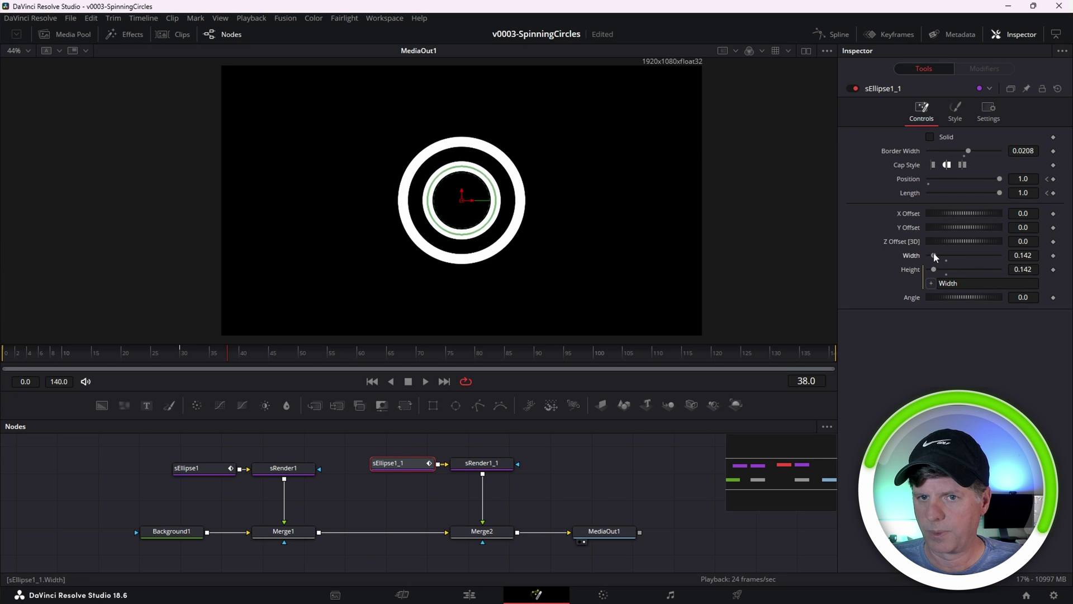
{"action": "key", "text": "Home"}
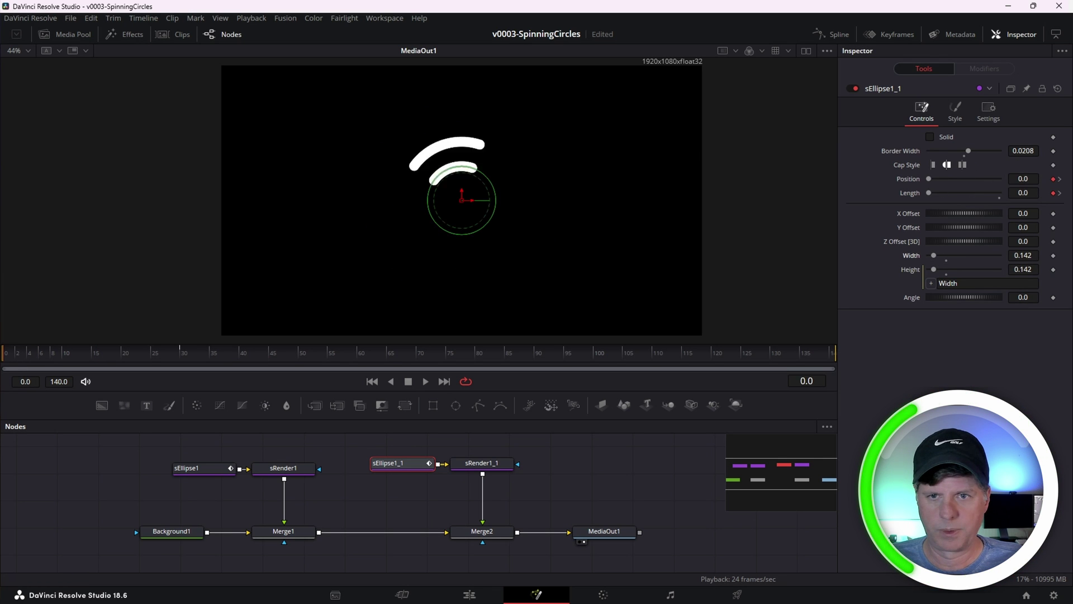
Step: Play back the two-ring animation from frame 0 to compare how the rings draw
{"action": "key", "text": "space"}
{"action": "key", "text": "space"}
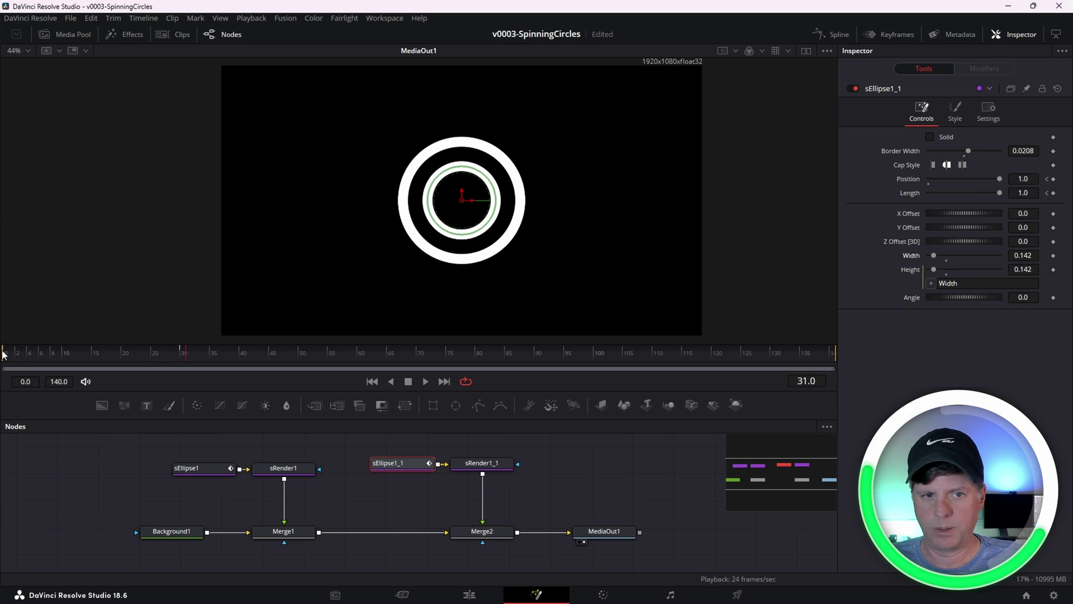
{"action": "left_click_drag", "start_coordinate": [26, 352], "coordinate": [3, 353]}
{"action": "key", "text": "space"}
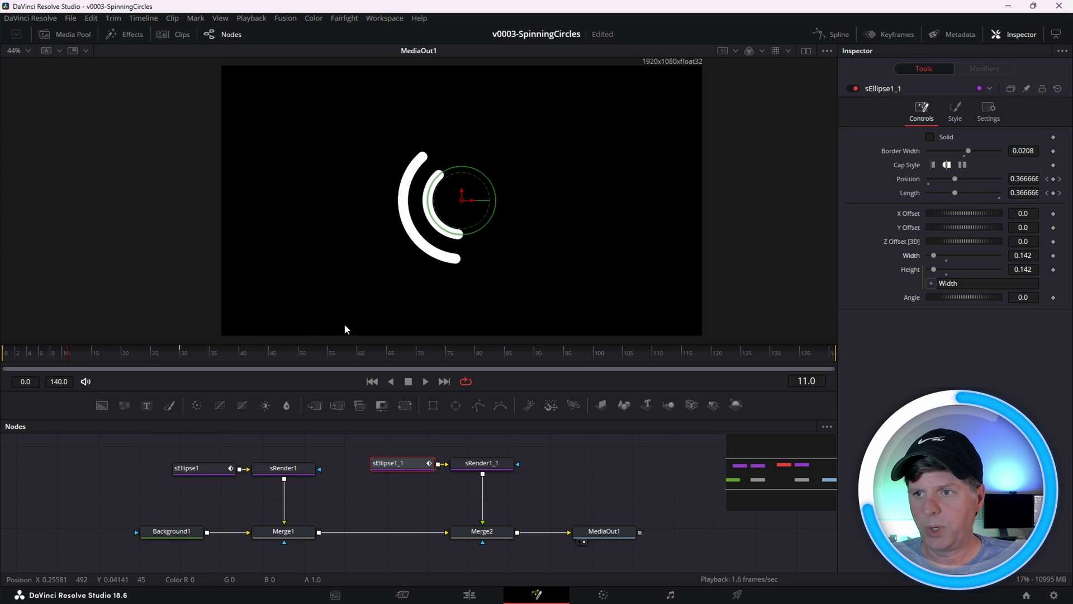
Step: Set the Position keyframe of sEllipse1_1 to 2.0 at frame 30, and preview the spin from frame 0
{"action": "left_click", "coordinate": [186, 357]}
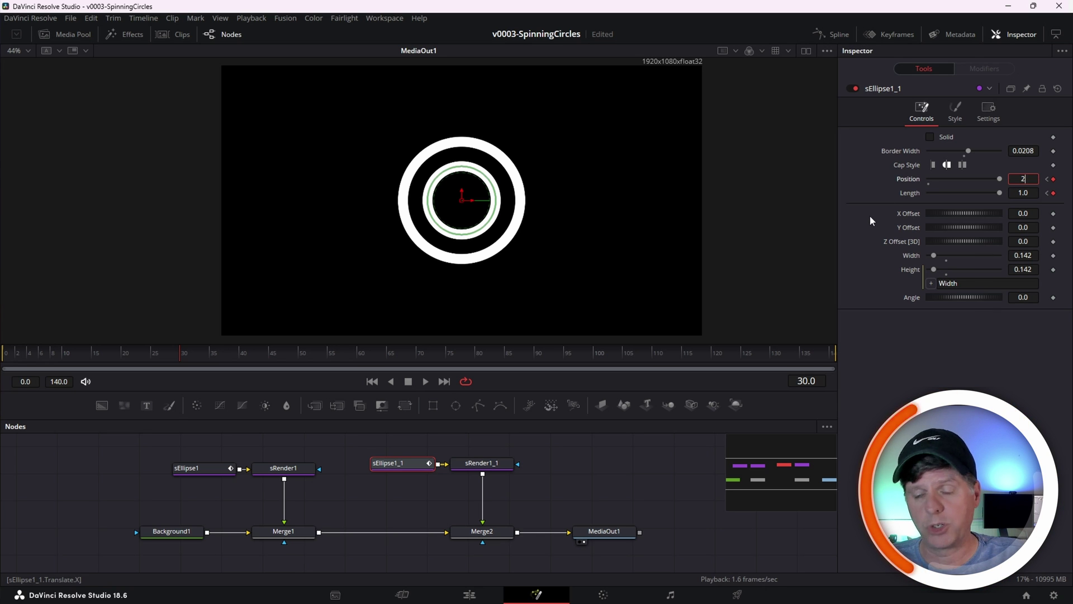
{"action": "left_click_drag", "start_coordinate": [112, 361], "coordinate": [2, 359]}
{"action": "key", "text": "space"}
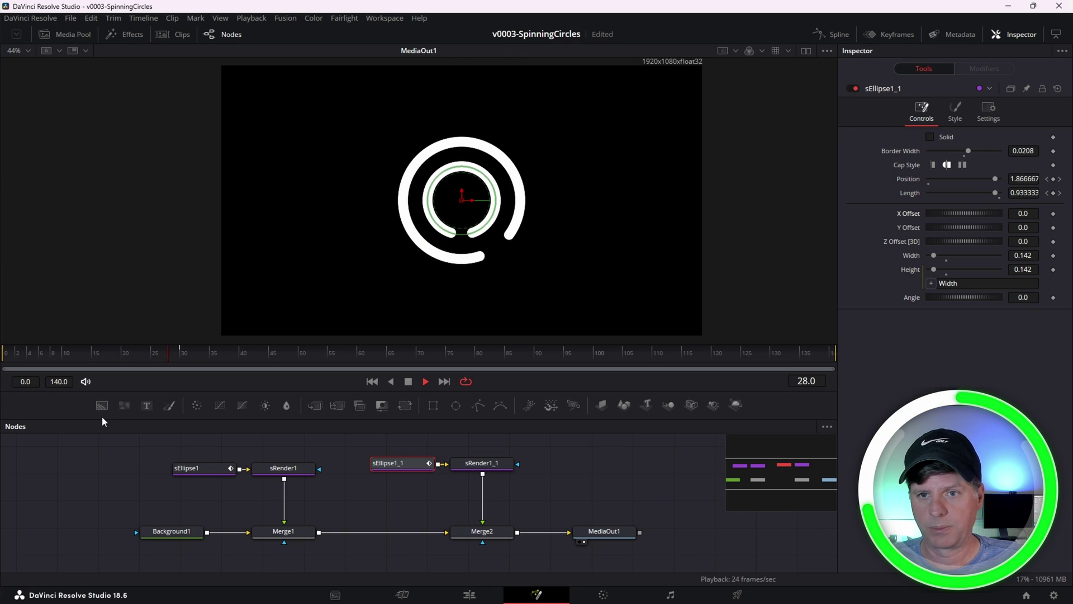
{"action": "key", "text": "space"}
Step: Make room before MediaOut1 and merge a duplicate of the sEllipse1_1 and sRender1_1 nodes over Merge2's output
{"action": "left_click_drag", "start_coordinate": [553, 499], "coordinate": [576, 522]}
{"action": "left_click_drag", "start_coordinate": [414, 489], "coordinate": [246, 458]}
{"action": "key", "text": "ctrl+c"}
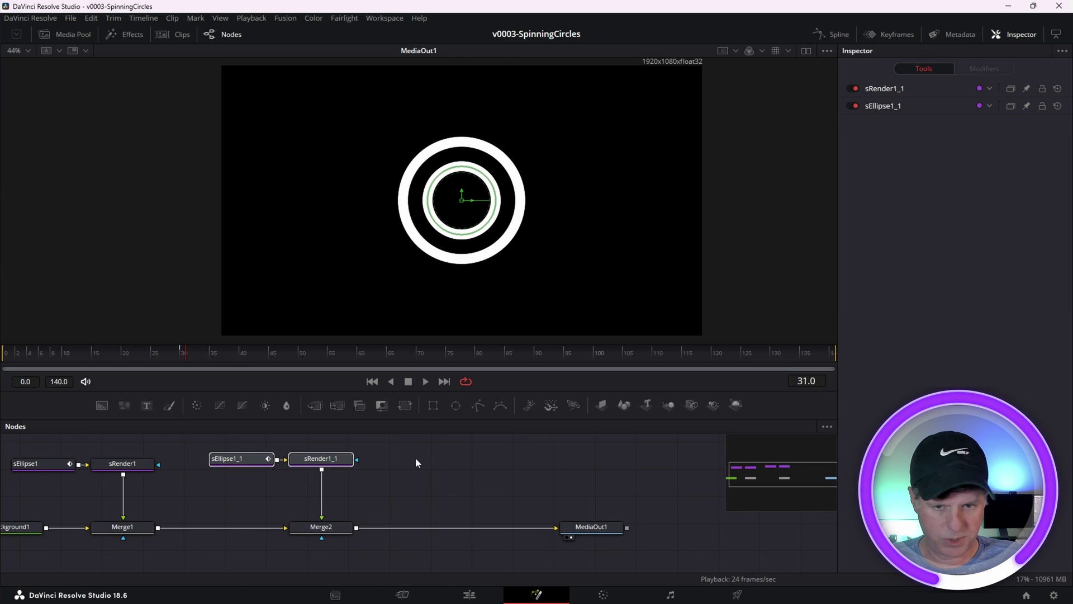
{"action": "key", "text": "ctrl+v"}
{"action": "left_click_drag", "start_coordinate": [442, 458], "coordinate": [358, 538]}
Step: Set sEllipse1_1_1 to a Width of 0.351 and its Position at frame 30 to 0.5, and preview the three rings
{"action": "left_click", "coordinate": [405, 470]}
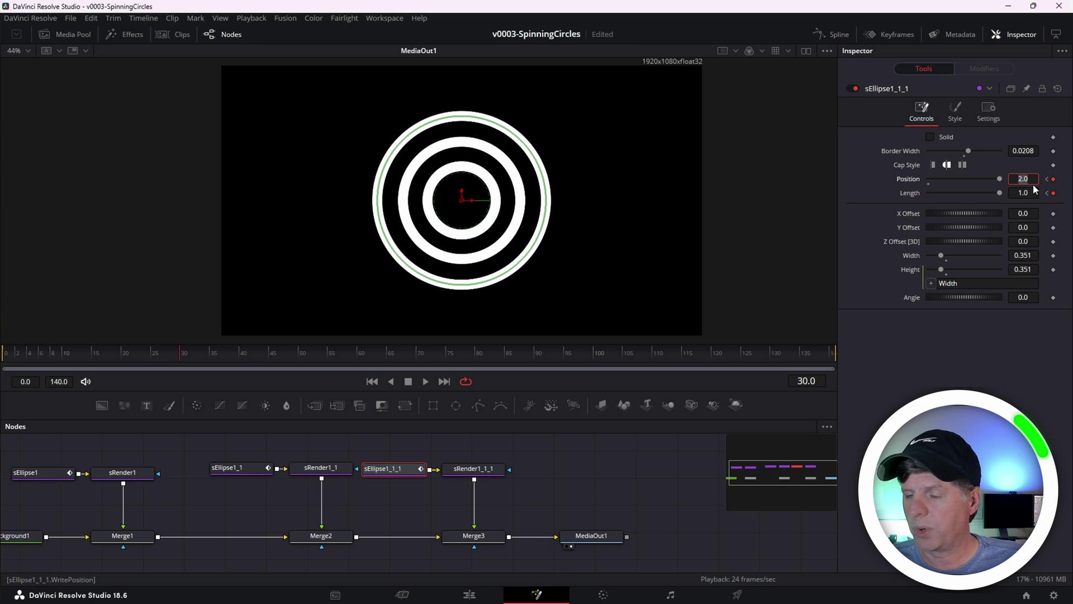
{"action": "key", "text": "Return"}
{"action": "key", "text": "space"}
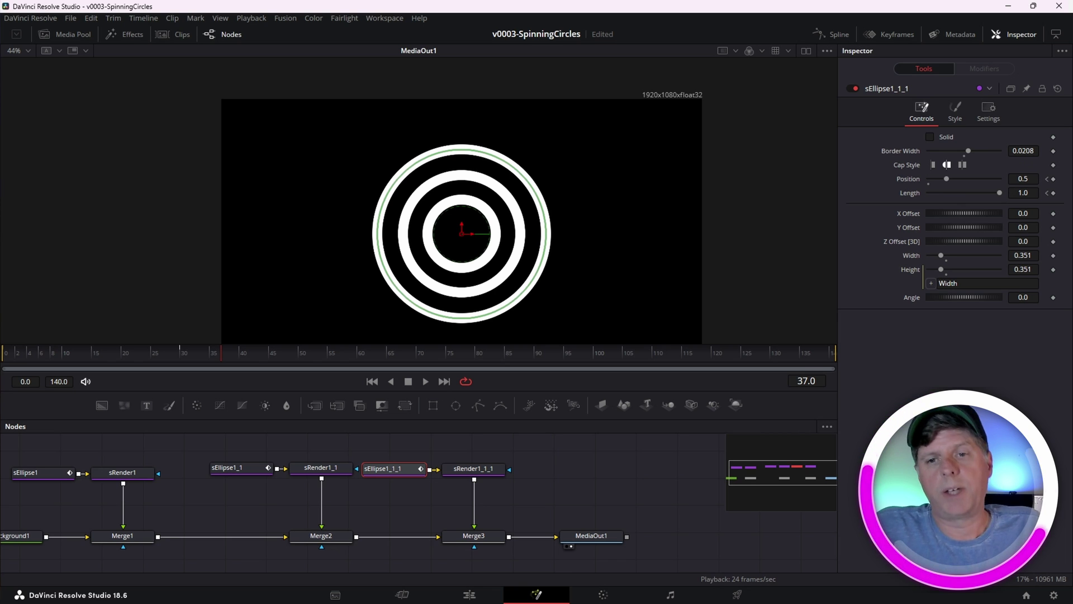
{"action": "left_click_drag", "start_coordinate": [136, 348], "coordinate": [173, 363]}
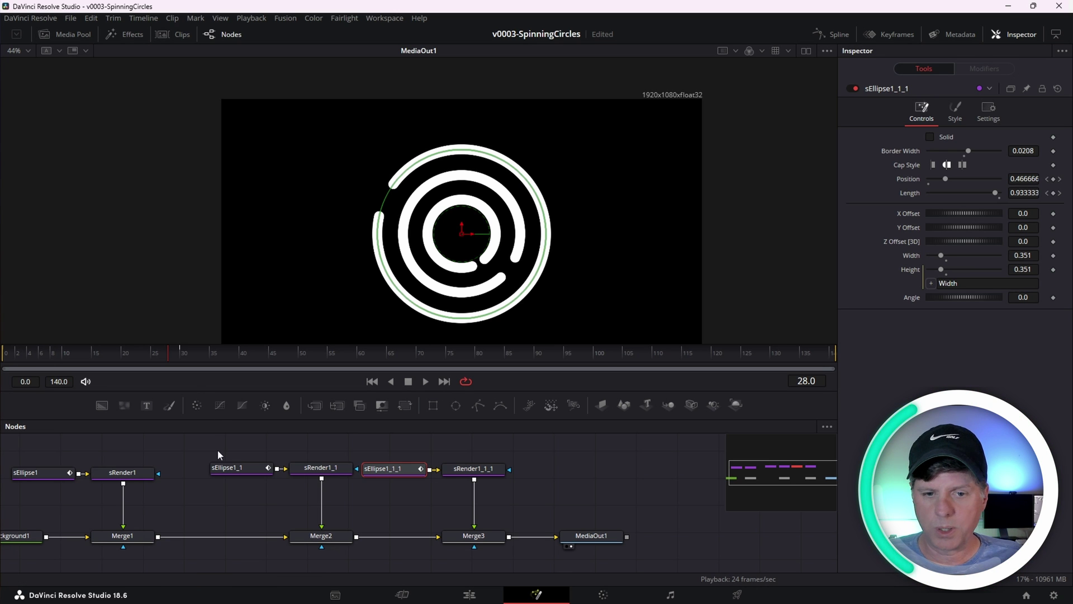
Step: Delete the second and third rings' sEllipse, sRender and Merge nodes
{"action": "left_click_drag", "start_coordinate": [217, 449], "coordinate": [505, 548]}
{"action": "key", "text": "Delete"}
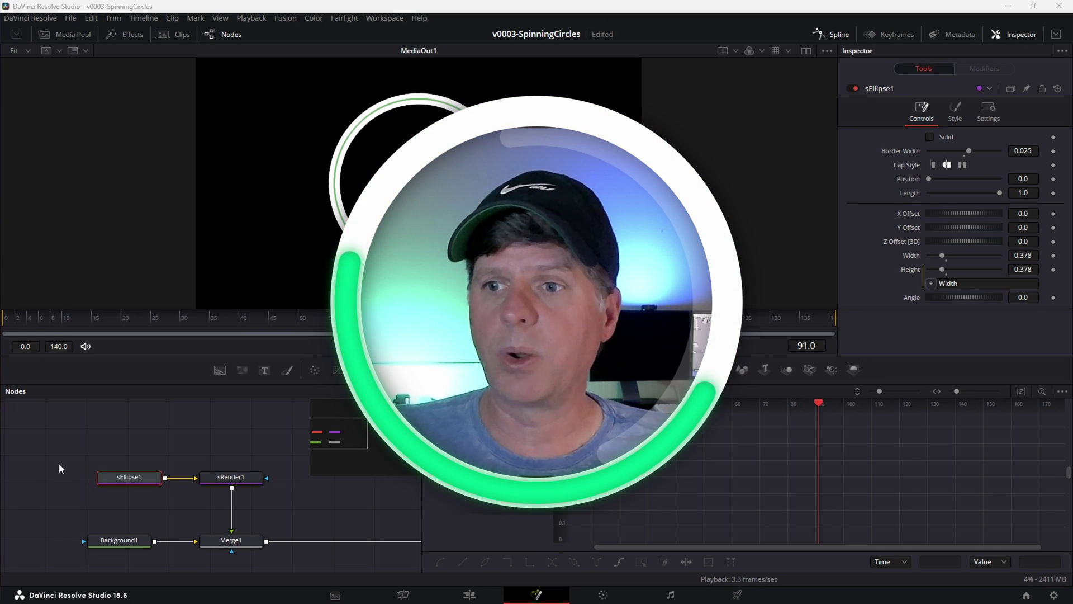
Step: Keyframe sEllipse1's Position at 0.0 on frame 0 and its Length from 0.0 at frame 0 to 1.0 at frame 30, and preview
{"action": "key", "text": "Home"}
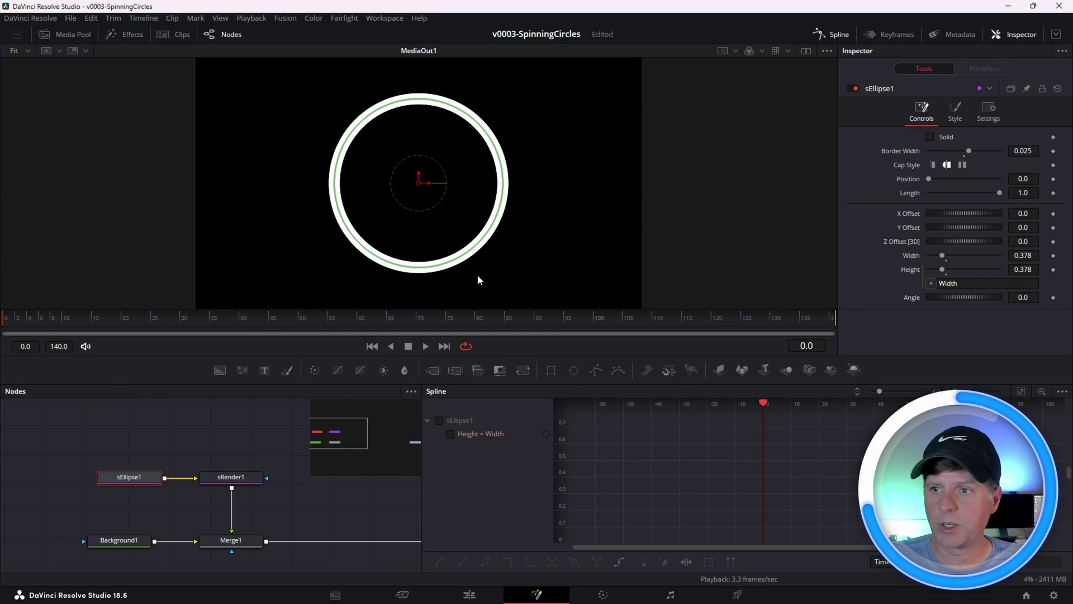
{"action": "left_click", "coordinate": [1053, 178]}
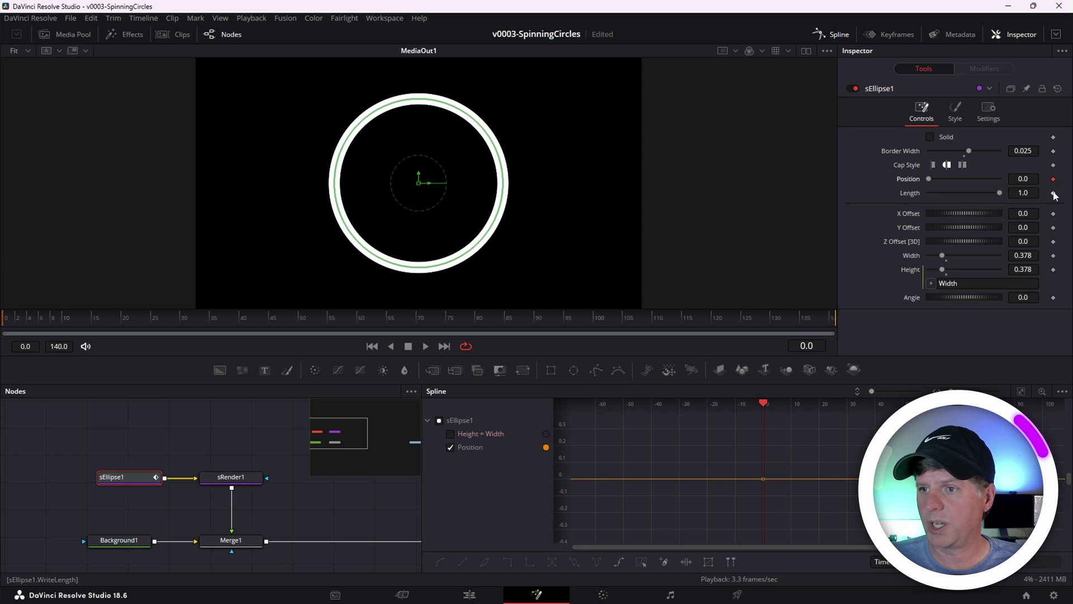
{"action": "left_click", "coordinate": [1054, 193]}
{"action": "left_click_drag", "start_coordinate": [995, 194], "coordinate": [922, 196]}
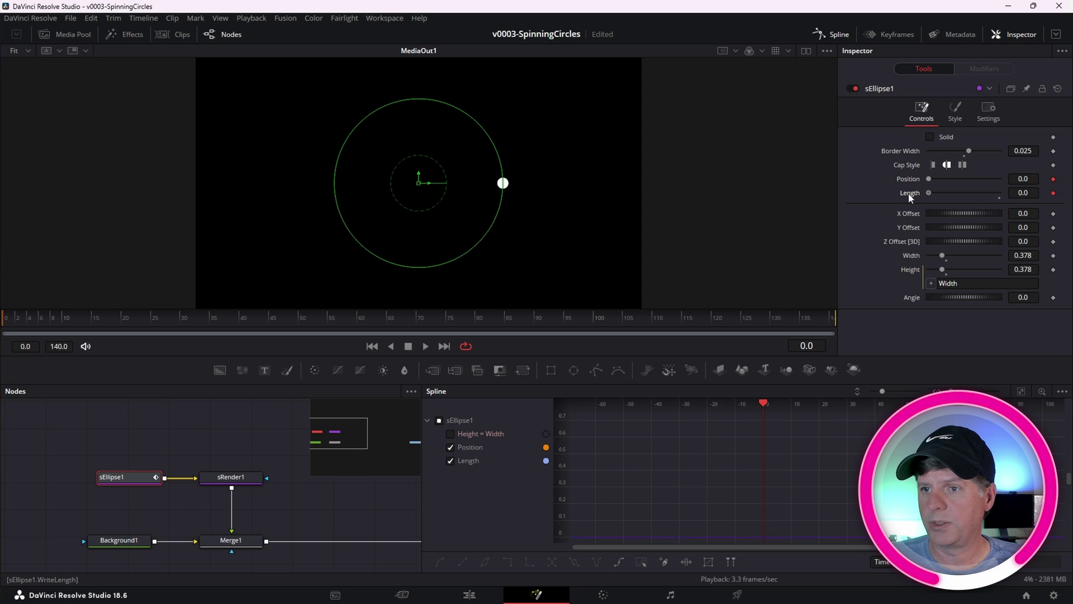
{"action": "left_click", "coordinate": [185, 327]}
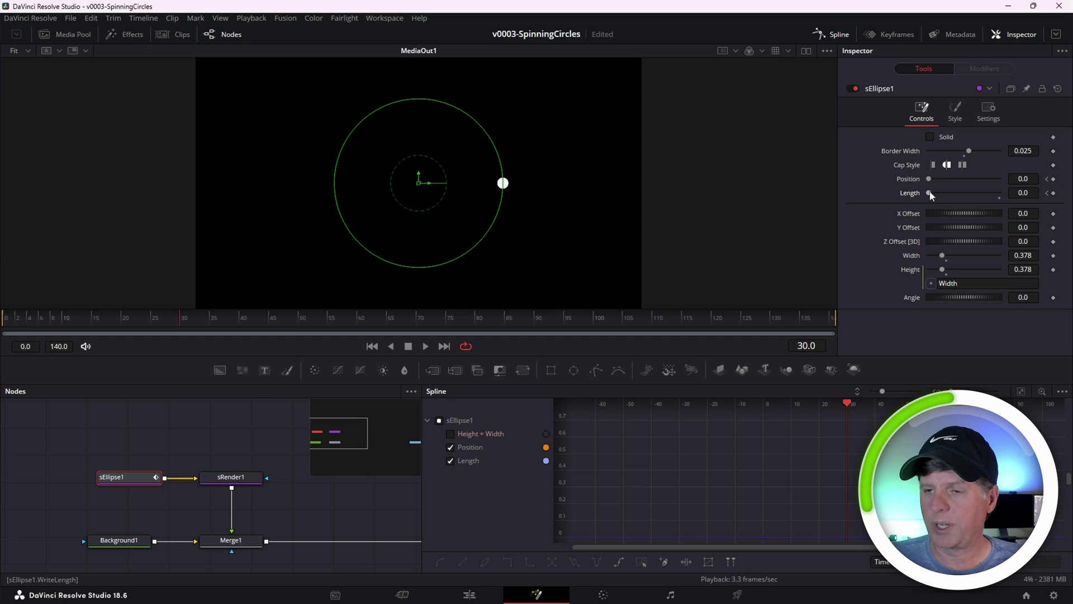
{"action": "left_click_drag", "start_coordinate": [931, 193], "coordinate": [999, 193]}
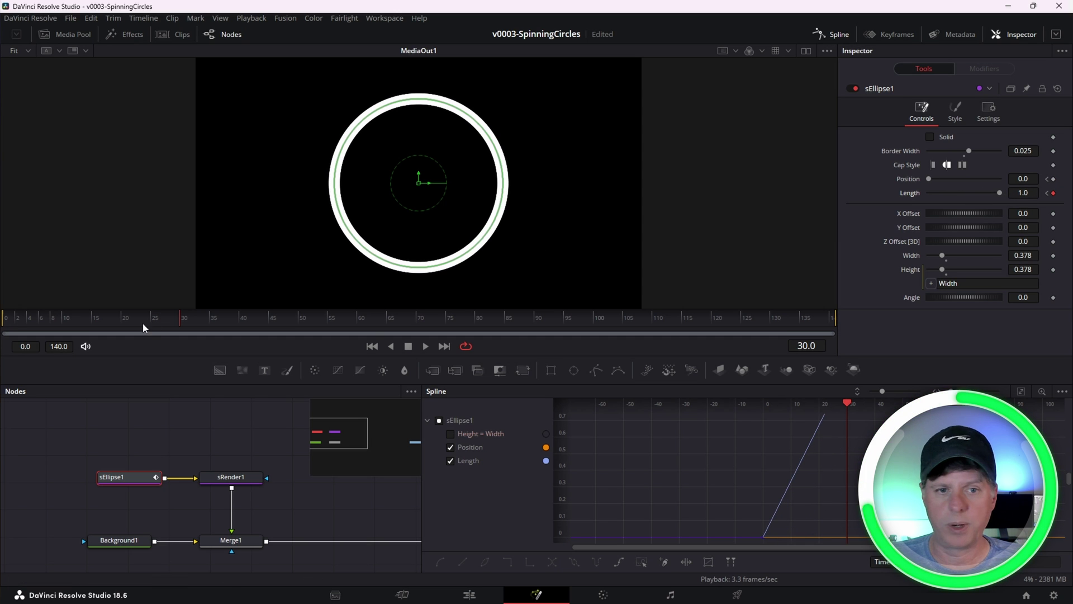
{"action": "left_click", "coordinate": [4, 326]}
{"action": "key", "text": "space"}
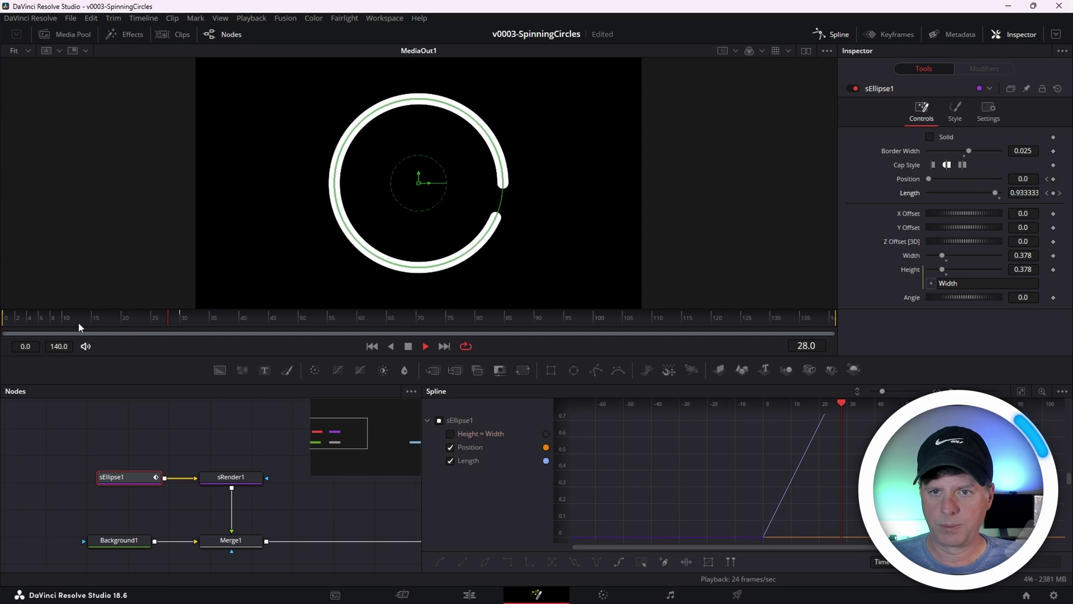
{"action": "key", "text": "space"}
Step: Change sEllipse1's Length keyframes to 0.911 at frame 30 and 0.079 at frame 0, and preview the draw
{"action": "left_click", "coordinate": [180, 317]}
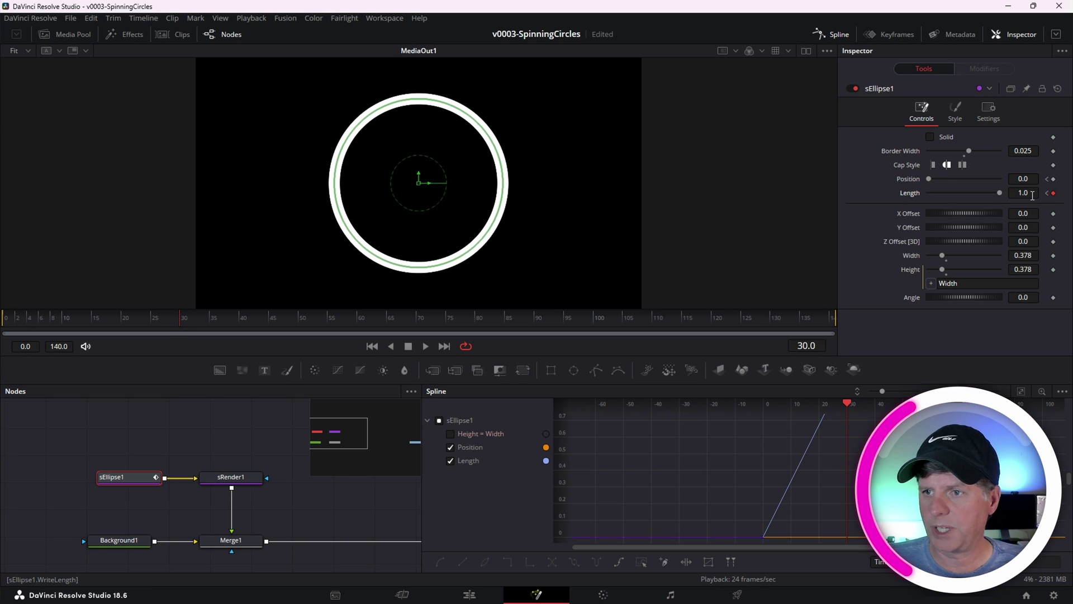
{"action": "left_click_drag", "start_coordinate": [1032, 198], "coordinate": [1016, 198]}
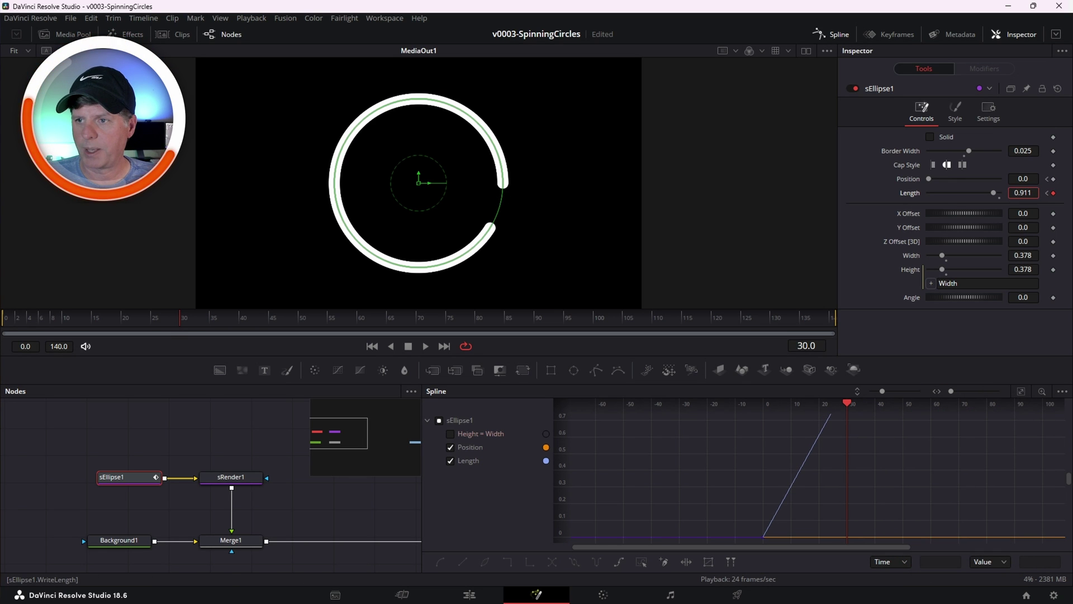
{"action": "left_click_drag", "start_coordinate": [39, 324], "coordinate": [2, 323]}
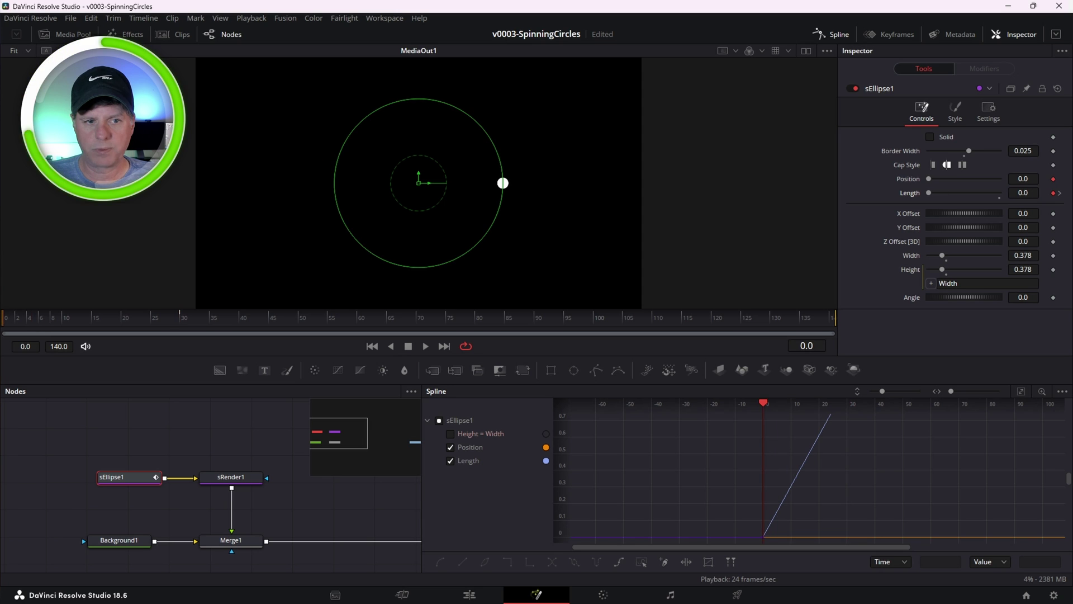
{"action": "left_click_drag", "start_coordinate": [931, 193], "coordinate": [937, 192]}
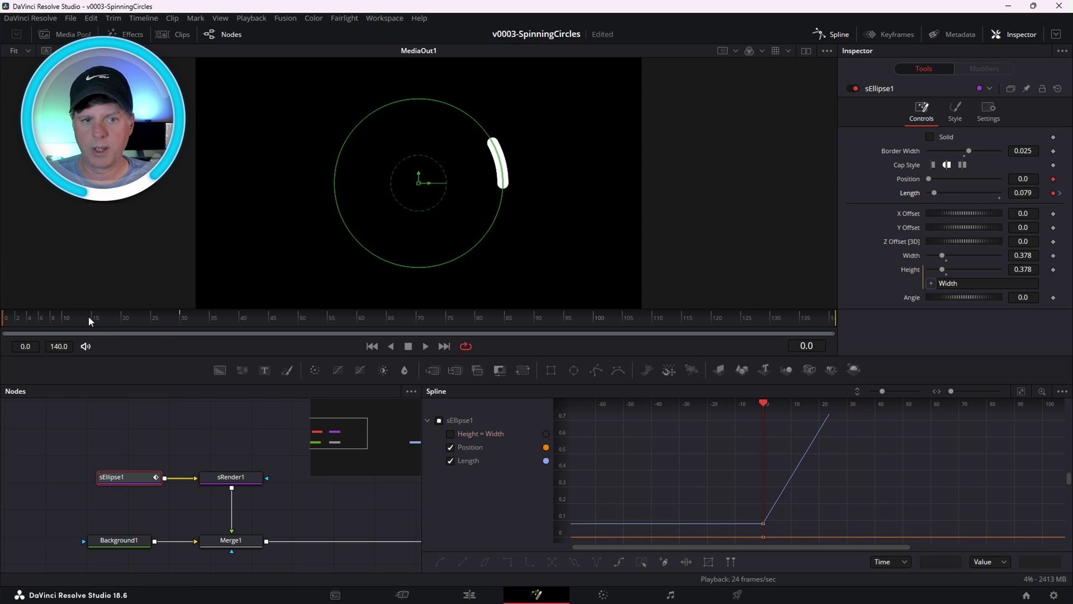
{"action": "key", "text": "space"}
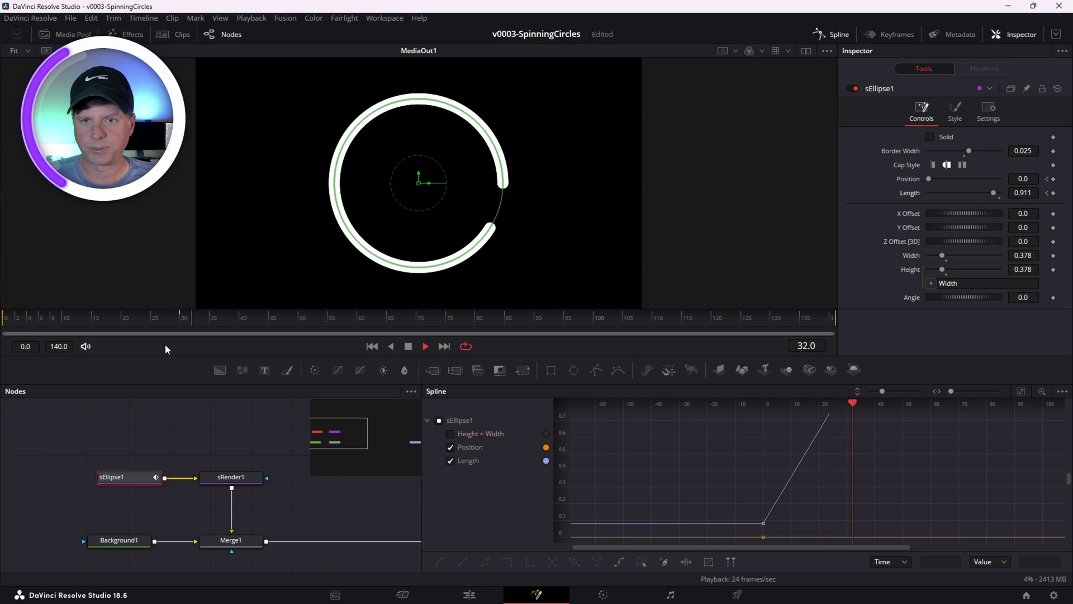
{"action": "key", "text": "space"}
{"action": "left_click_drag", "start_coordinate": [179, 322], "coordinate": [78, 310]}
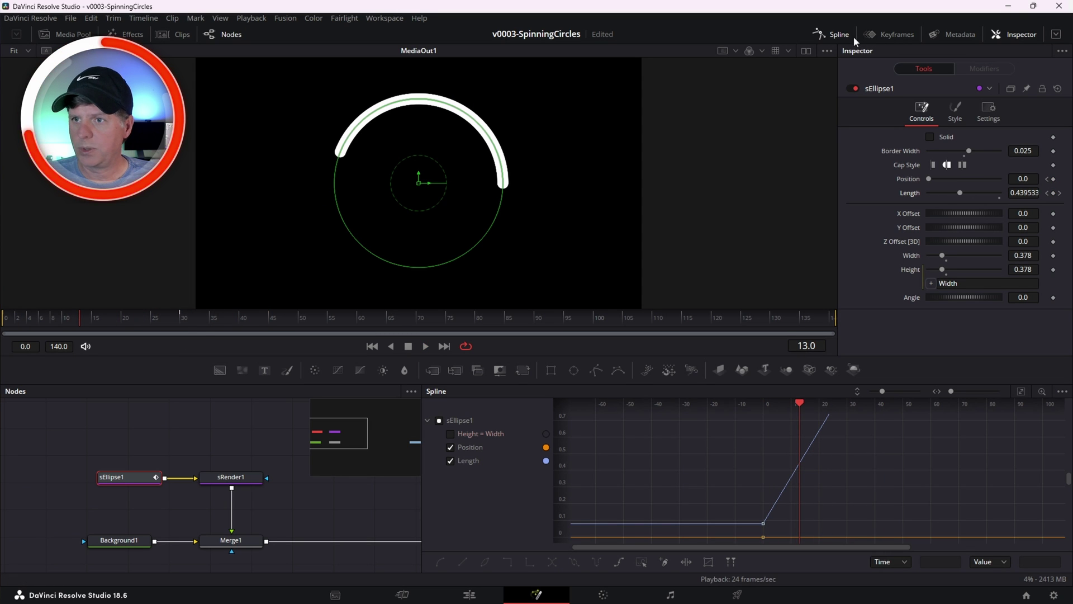
Step: Isolate and fit sEllipse1's Length curve, set its keyframes to Ping Pong, and preview the repeating draw
{"action": "left_click", "coordinate": [450, 447]}
{"action": "left_click", "coordinate": [1020, 391]}
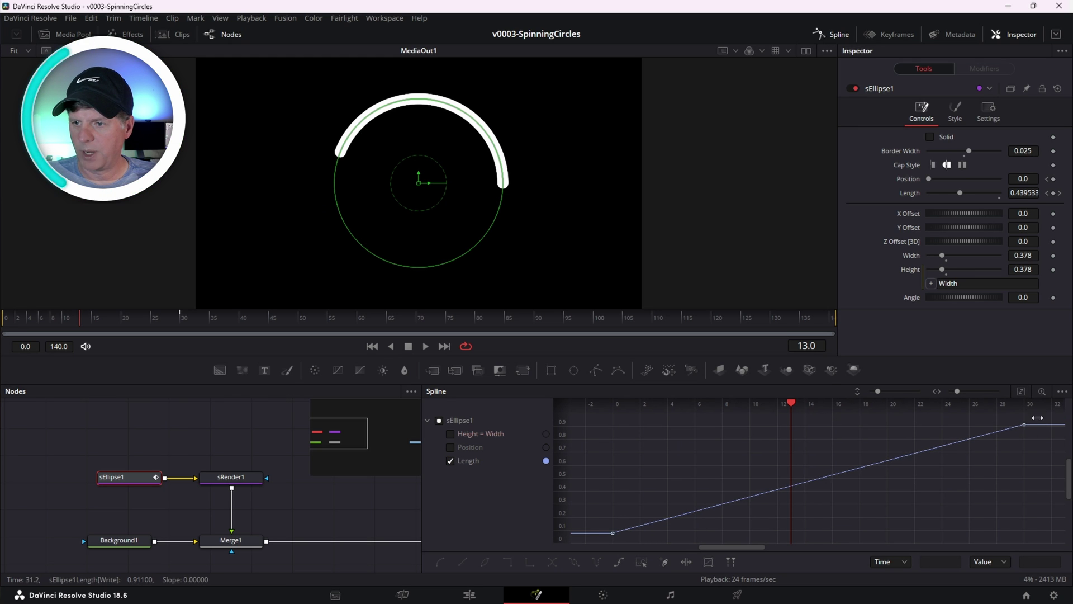
{"action": "left_click_drag", "start_coordinate": [1038, 417], "coordinate": [1033, 420]}
{"action": "left_click_drag", "start_coordinate": [687, 541], "coordinate": [632, 546]}
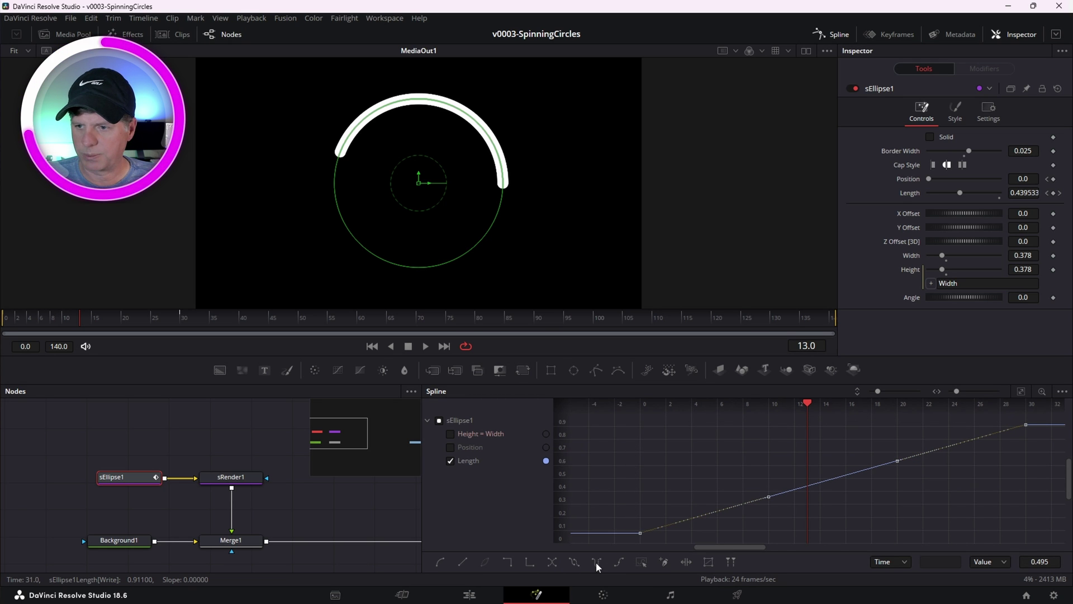
{"action": "left_click", "coordinate": [596, 562]}
{"action": "left_click_drag", "start_coordinate": [712, 548], "coordinate": [690, 537]}
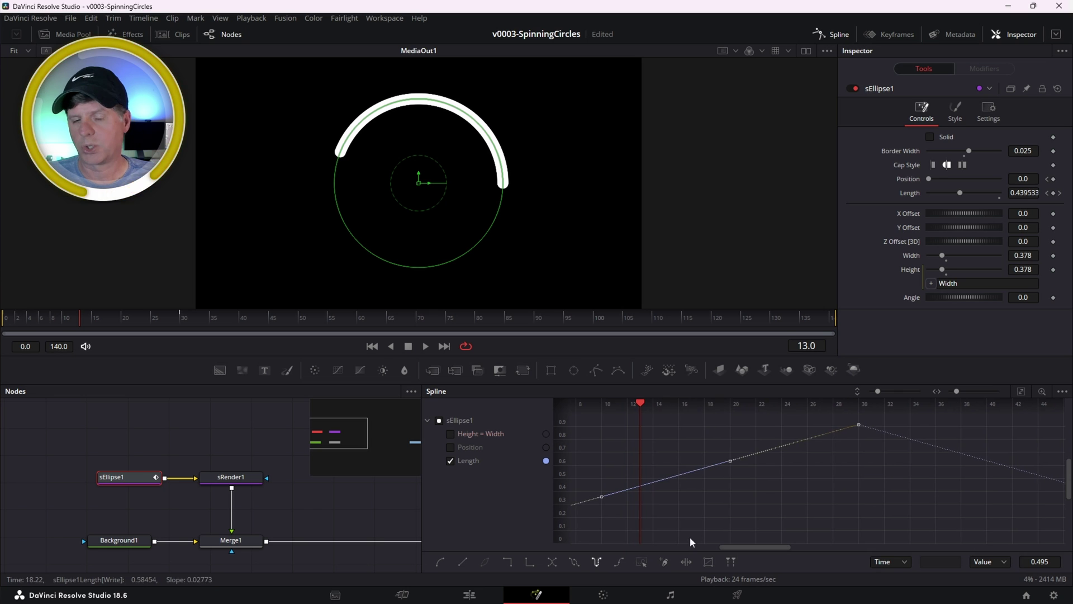
{"action": "left_click_drag", "start_coordinate": [131, 324], "coordinate": [3, 324]}
{"action": "key", "text": "space"}
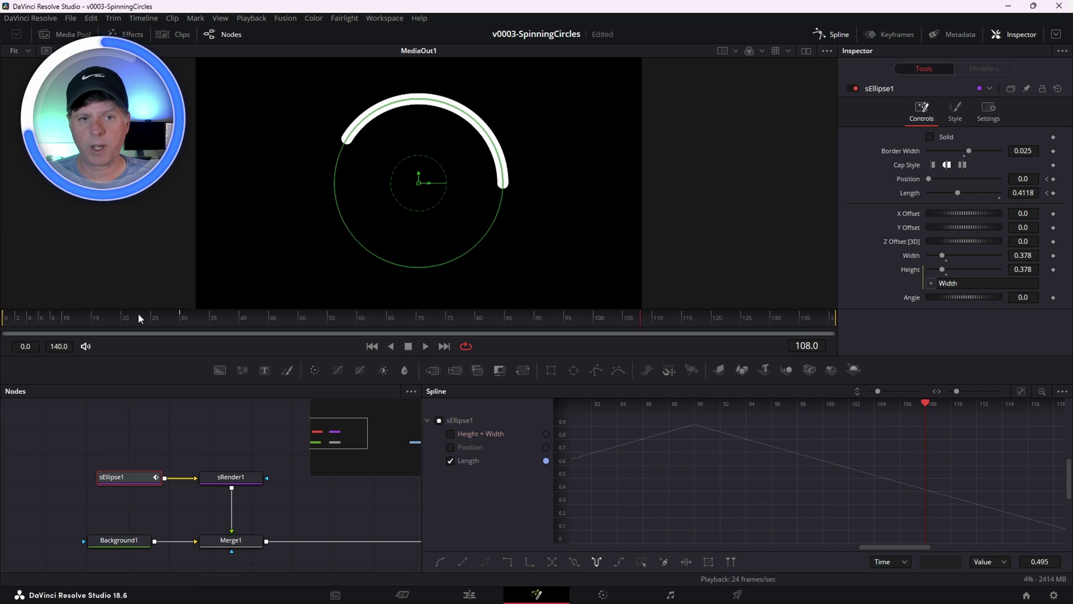
{"action": "left_click", "coordinate": [27, 317]}
{"action": "left_click_drag", "start_coordinate": [26, 317], "coordinate": [0, 316]}
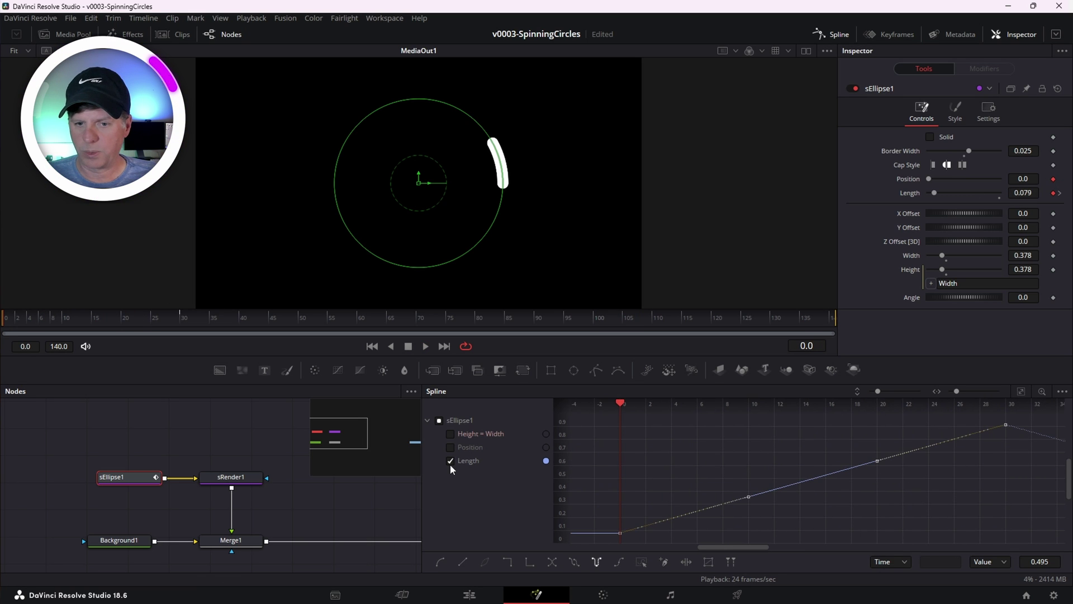
Step: Widen the Nodes area, keyframe sEllipse1's Position at 1.0 on frame 30, and preview the motion
{"action": "left_click_drag", "start_coordinate": [423, 480], "coordinate": [564, 479]}
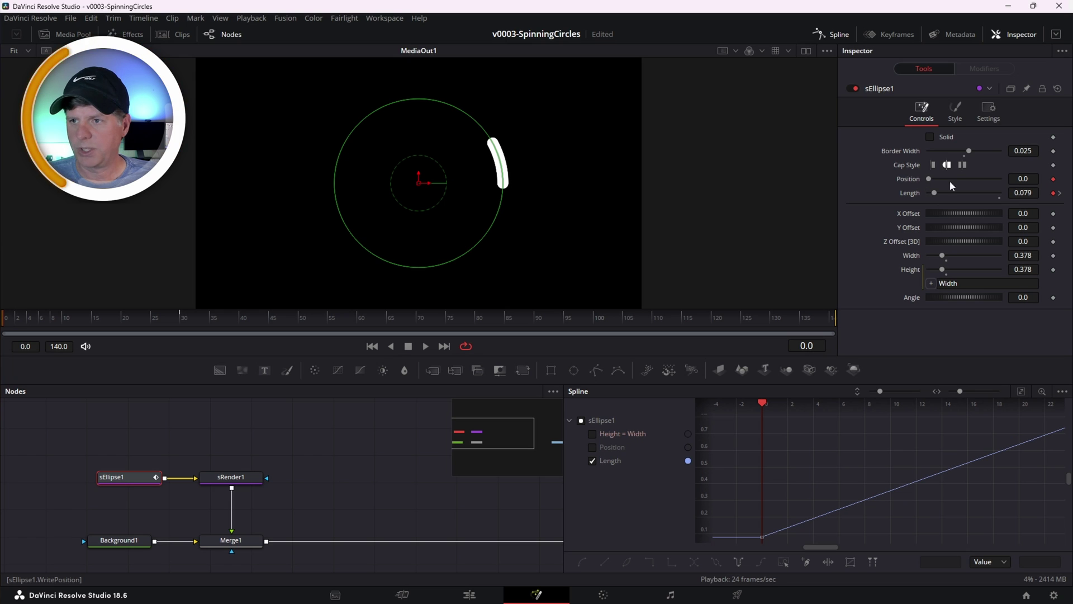
{"action": "left_click", "coordinate": [180, 329]}
{"action": "left_click_drag", "start_coordinate": [932, 181], "coordinate": [947, 179]}
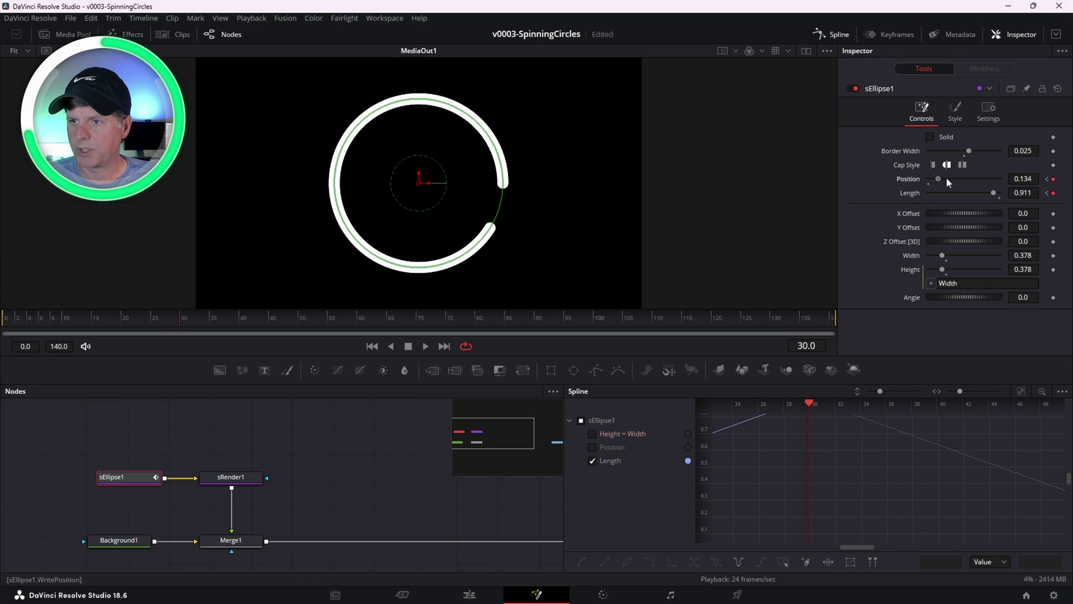
{"action": "key", "text": "space"}
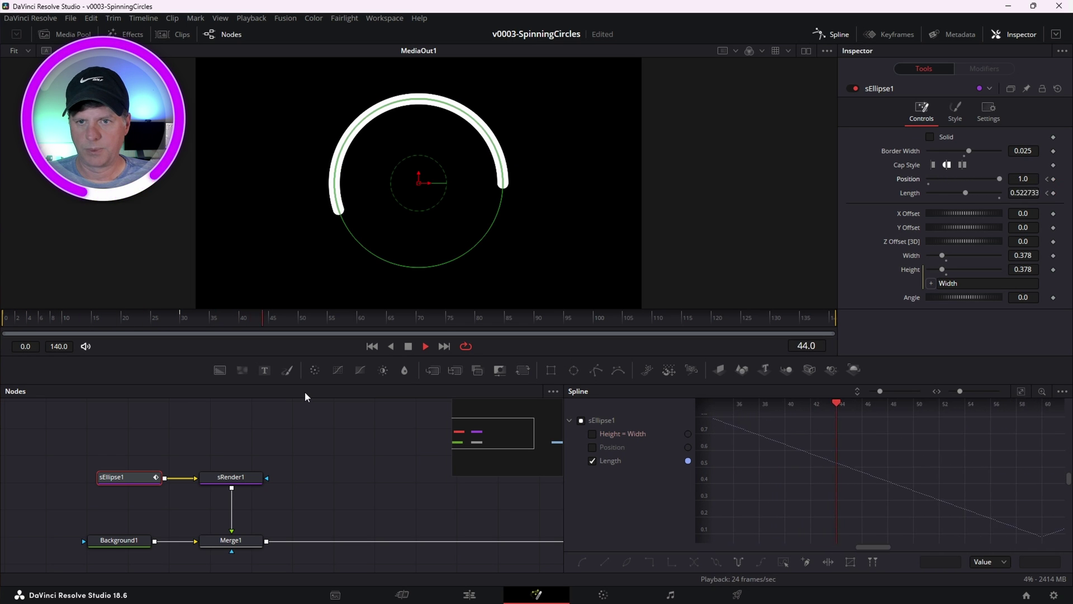
{"action": "key", "text": "space"}
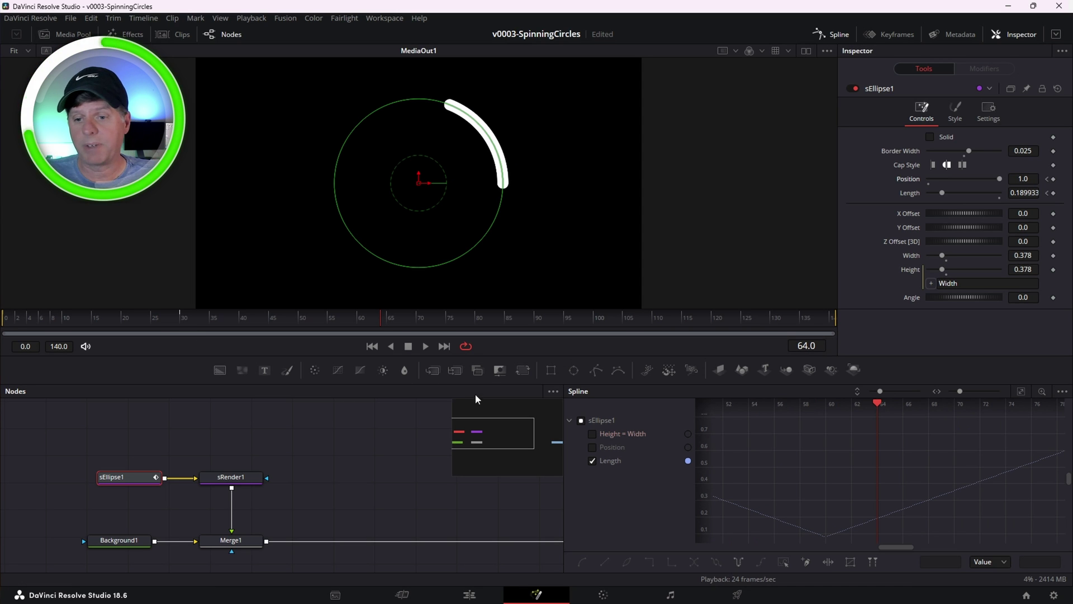
Step: Isolate and fit sEllipse1's Position curve, set its keyframes to repeat with Relative, and preview the continuous spin
{"action": "left_click", "coordinate": [596, 448]}
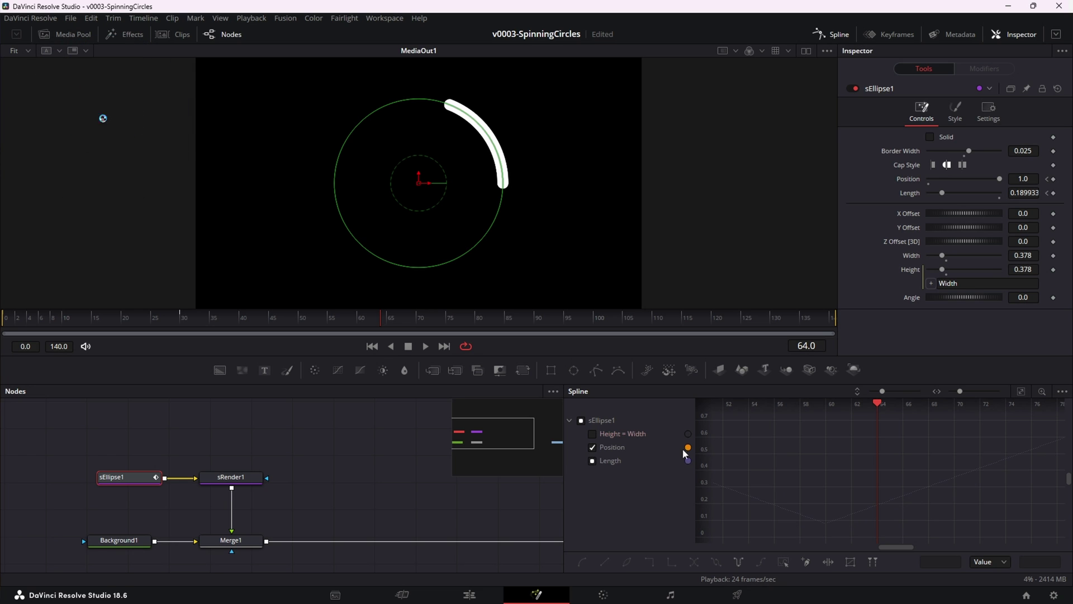
{"action": "left_click", "coordinate": [1021, 391]}
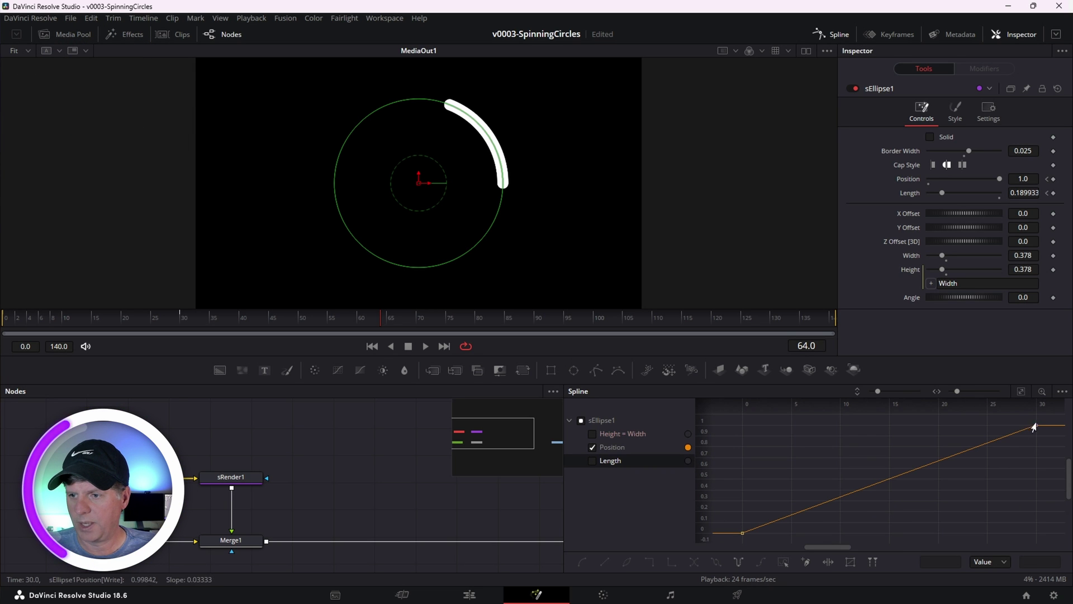
{"action": "left_click_drag", "start_coordinate": [1052, 419], "coordinate": [733, 546]}
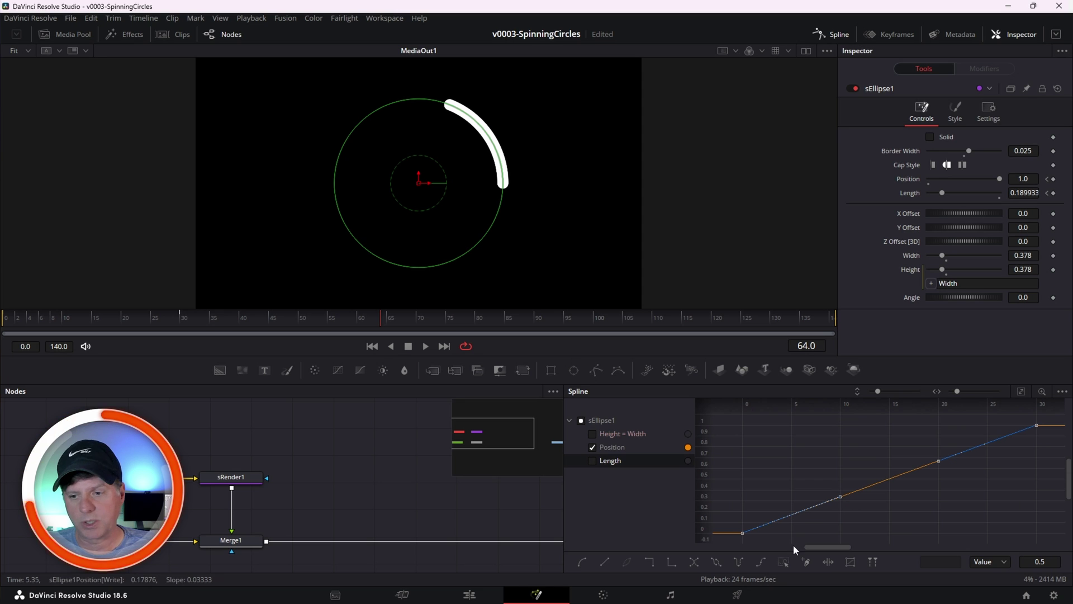
{"action": "left_click", "coordinate": [763, 562]}
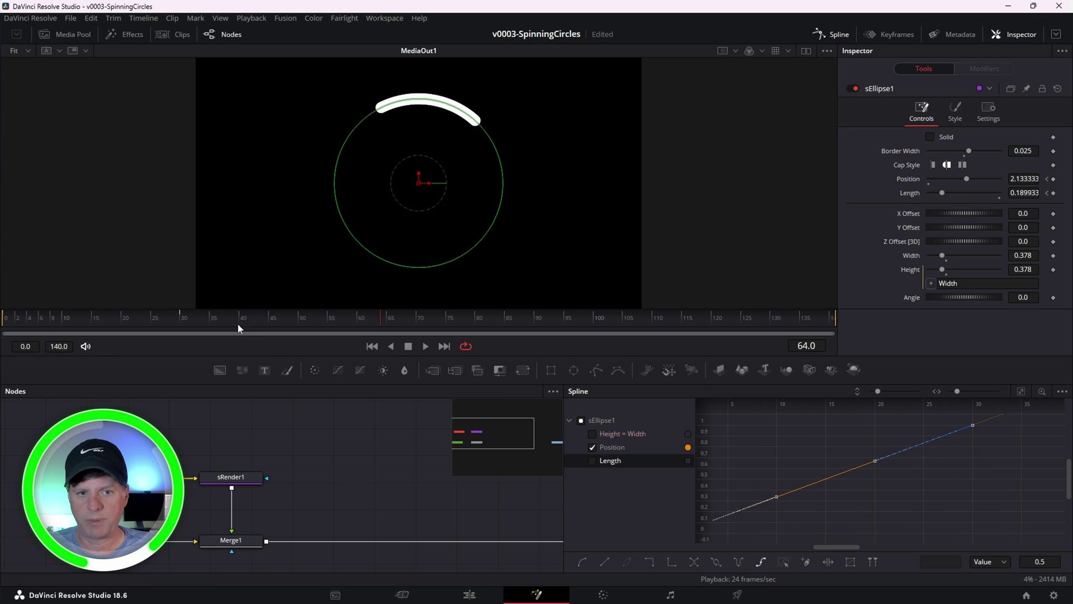
{"action": "left_click_drag", "start_coordinate": [228, 319], "coordinate": [5, 314]}
{"action": "key", "text": "space"}
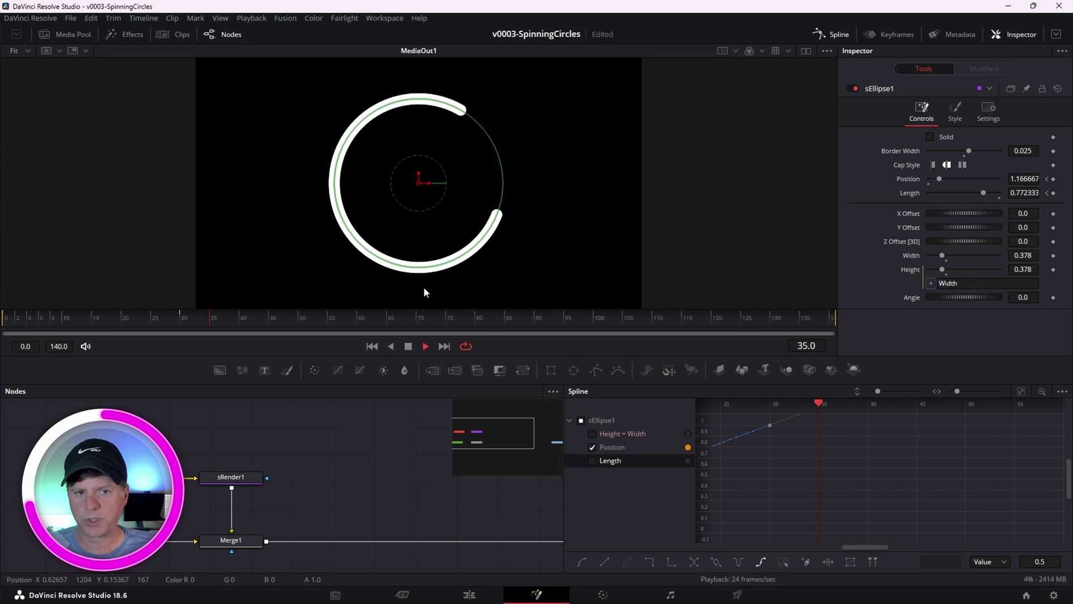
Step: Keyframe sEllipse1's Position at 3.0 on frame 60, and preview the faster second turn
{"action": "key", "text": "space"}
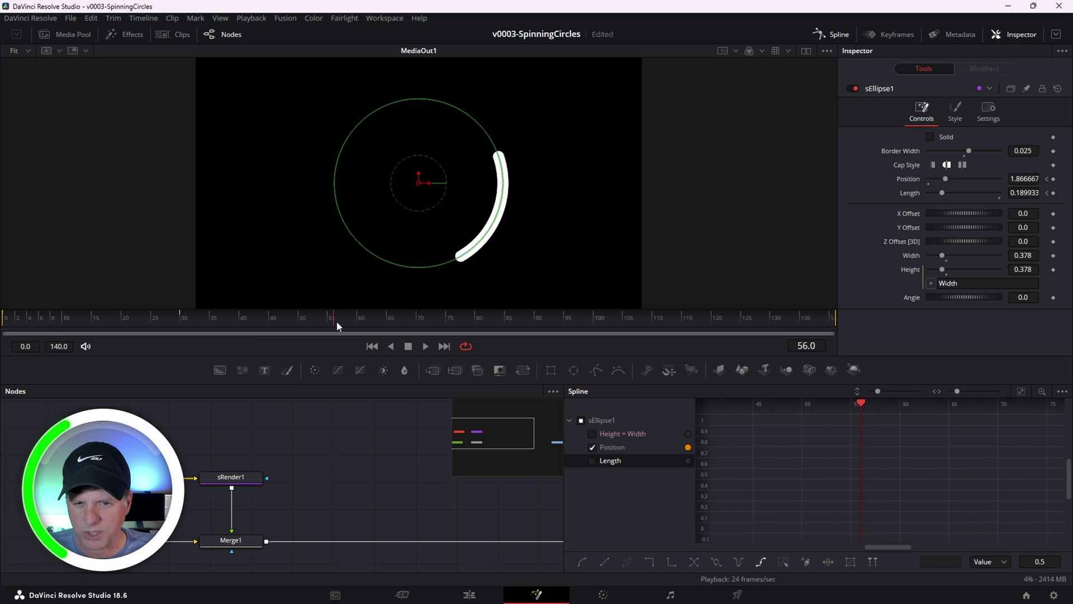
{"action": "left_click", "coordinate": [361, 321]}
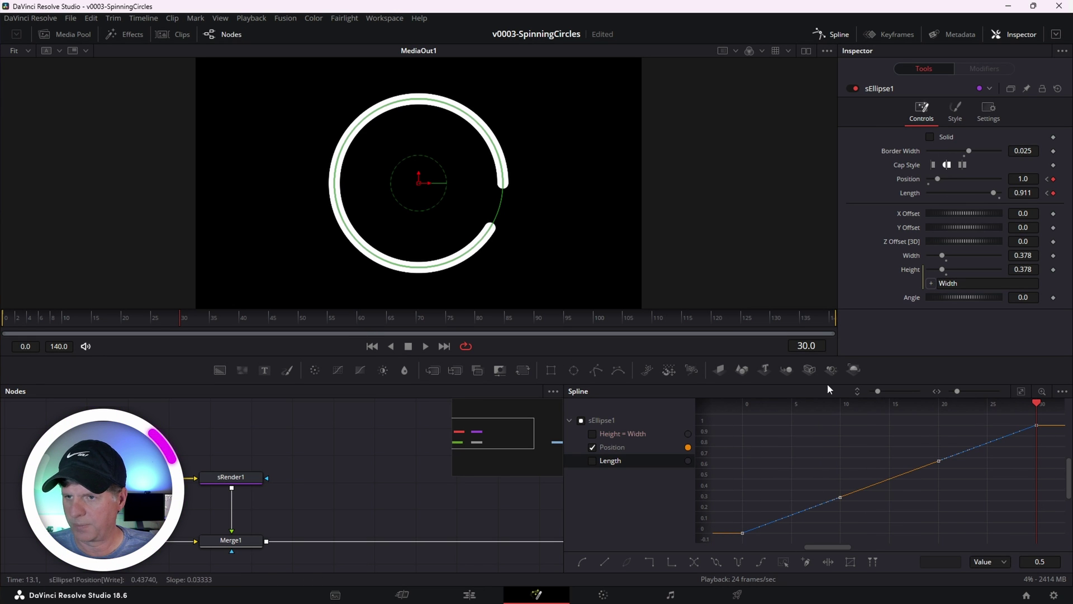
{"action": "left_click", "coordinate": [359, 325]}
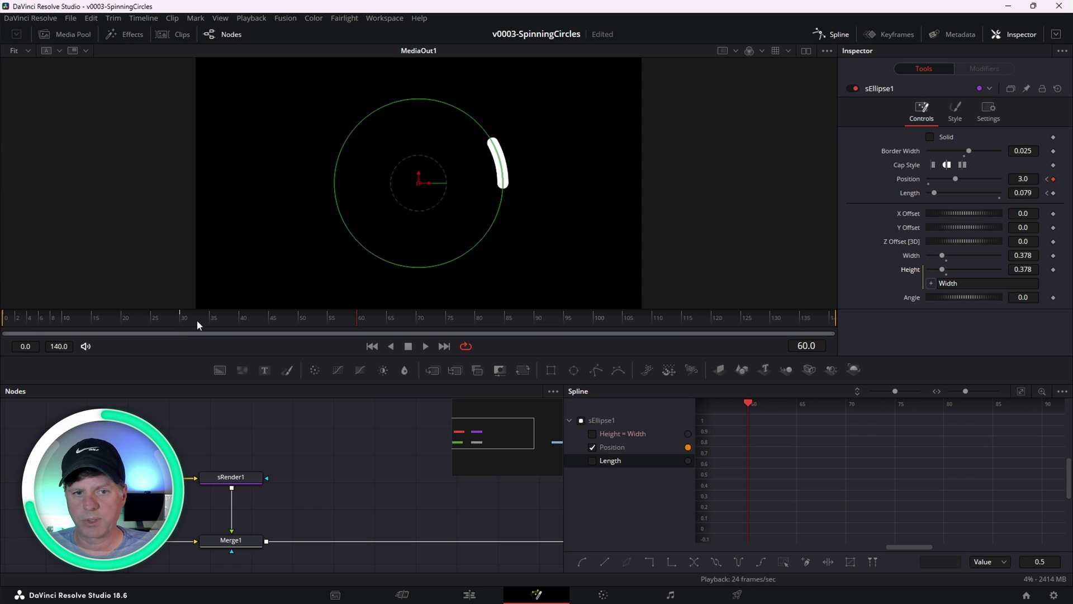
{"action": "left_click_drag", "start_coordinate": [117, 318], "coordinate": [3, 318]}
{"action": "key", "text": "space"}
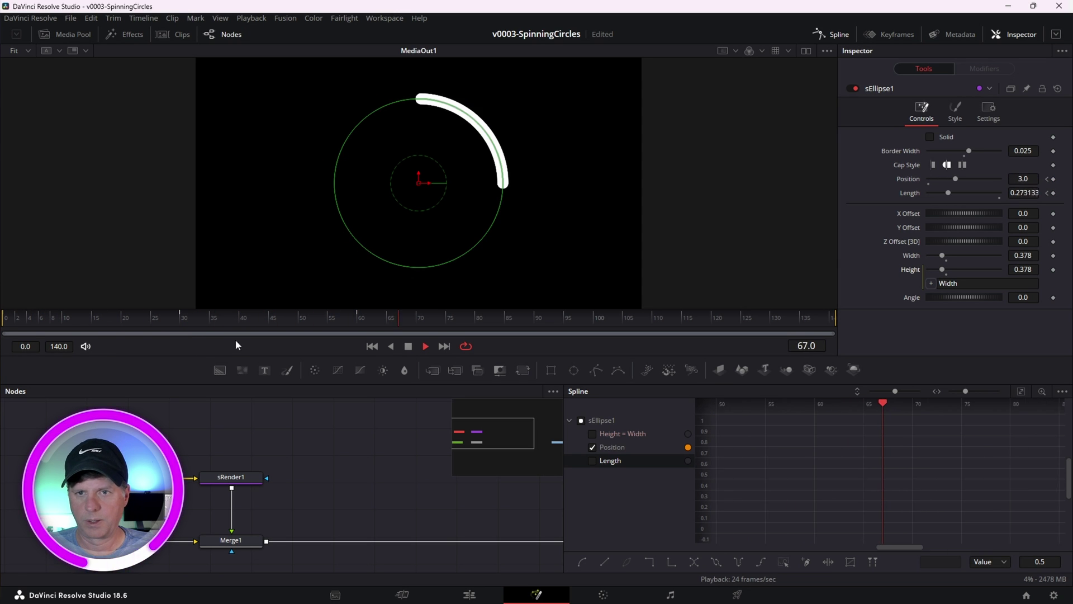
{"action": "key", "text": "space"}
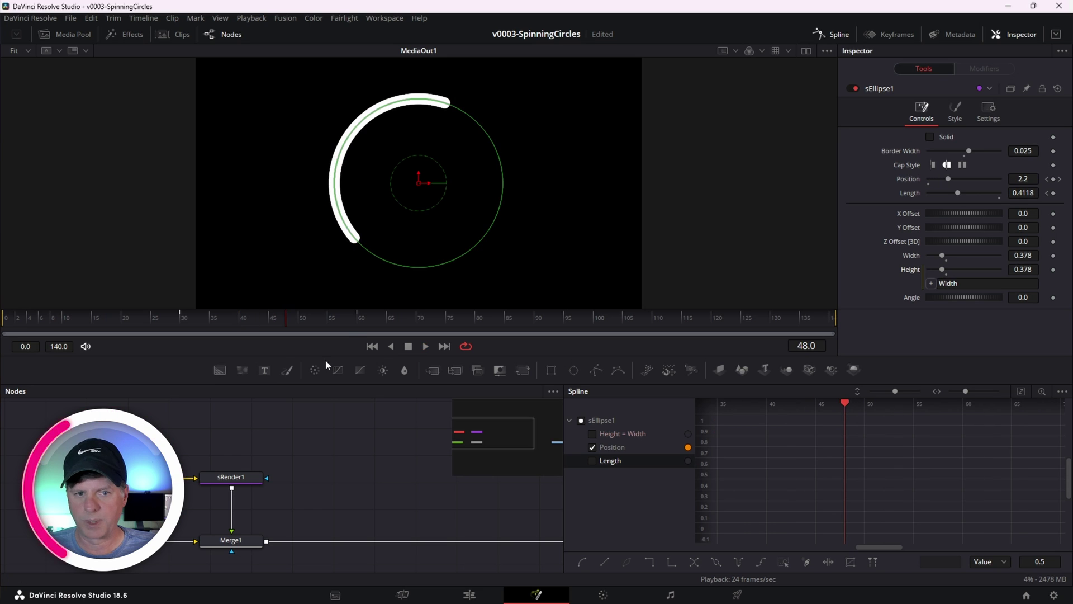
Step: Fit sEllipse1's Position curve, set all its keyframes to repeat with Relative, and preview the spin
{"action": "left_click", "coordinate": [355, 320]}
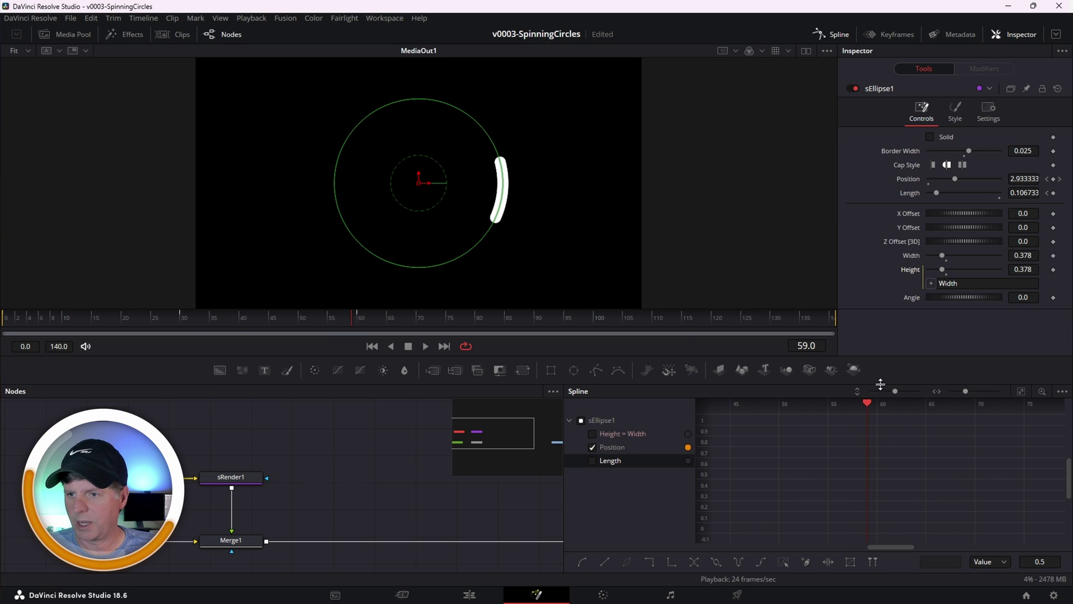
{"action": "left_click", "coordinate": [1022, 391]}
{"action": "left_click", "coordinate": [1021, 393]}
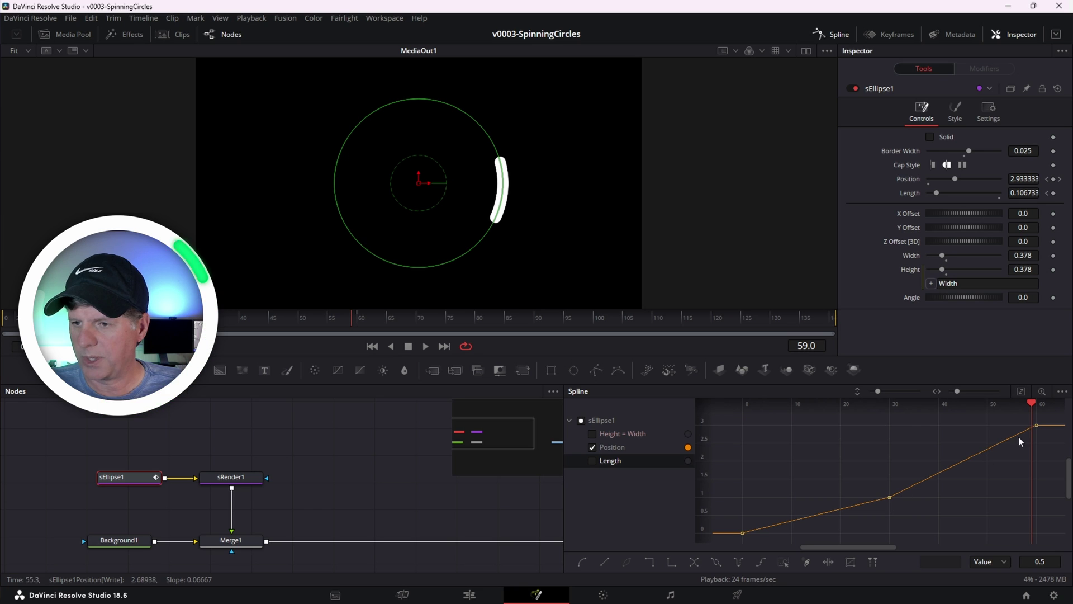
{"action": "left_click_drag", "start_coordinate": [1055, 420], "coordinate": [726, 539]}
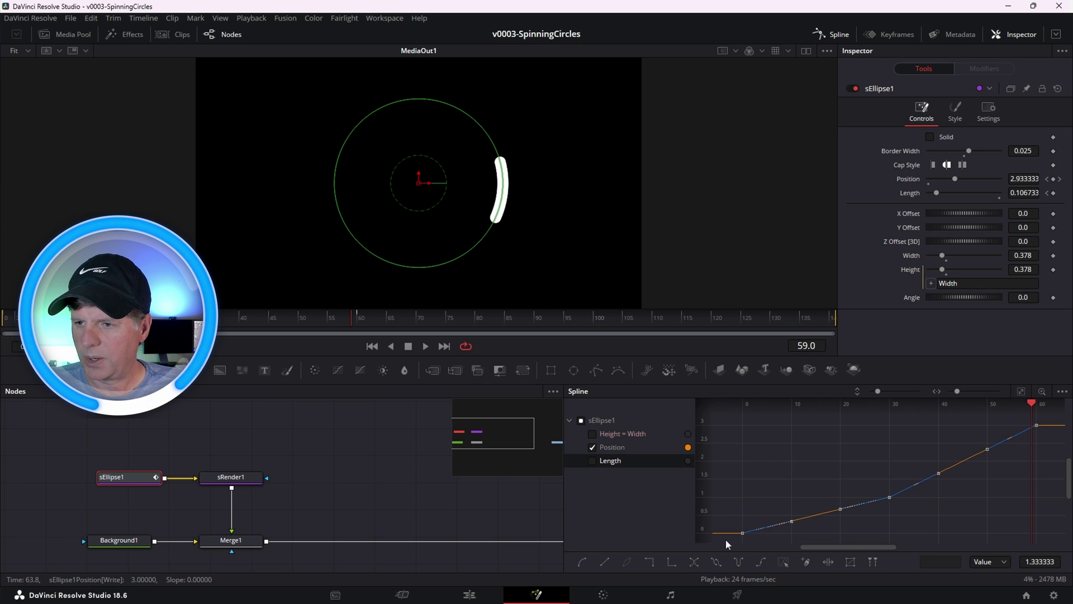
{"action": "left_click", "coordinate": [761, 562]}
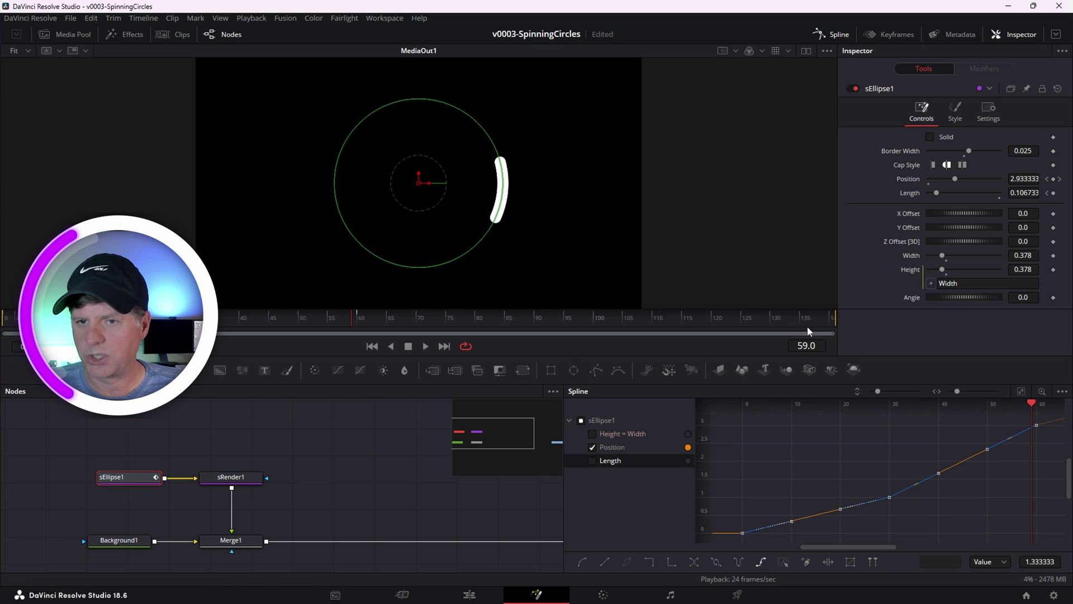
{"action": "key", "text": "space"}
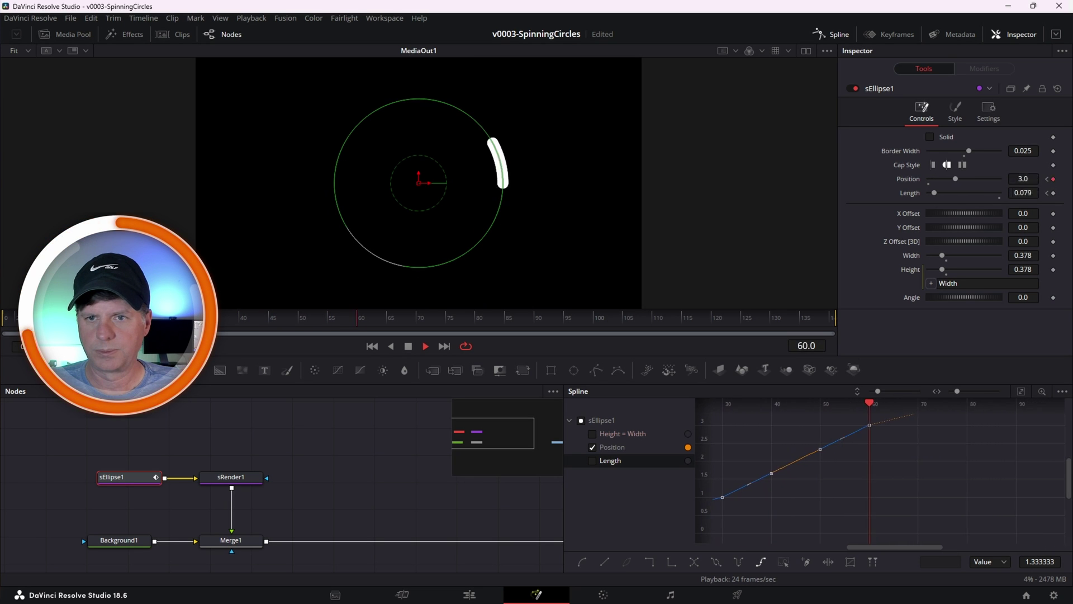
{"action": "key", "text": "space"}
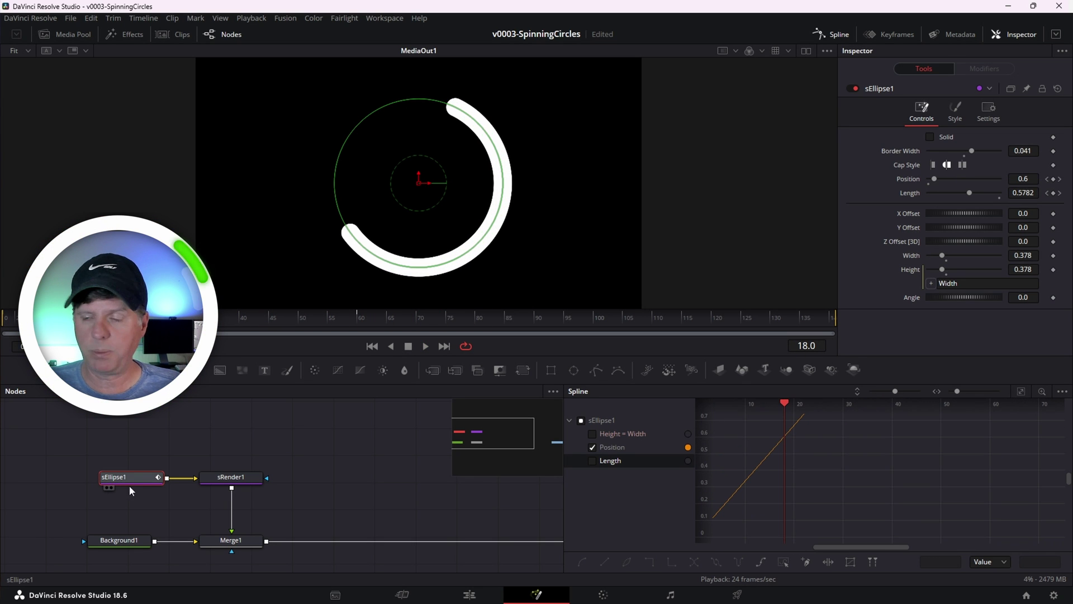
Step: Move the sEllipse1 and sRender1 nodes farther above Merge1, and reset sEllipse1's Position to its default
{"action": "left_click_drag", "start_coordinate": [61, 447], "coordinate": [268, 495]}
{"action": "left_click_drag", "start_coordinate": [207, 483], "coordinate": [207, 464]}
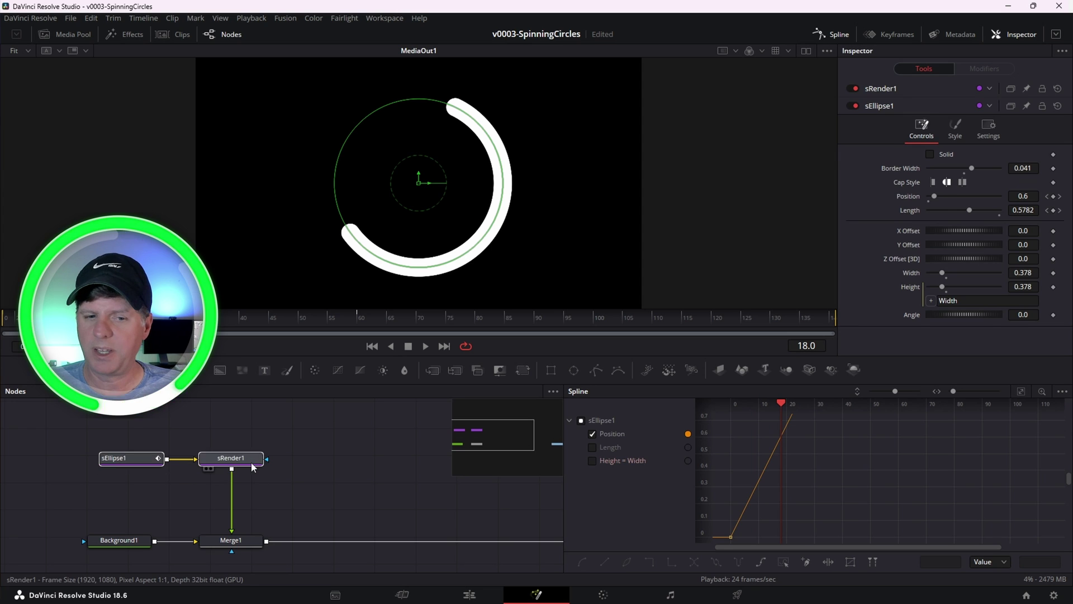
{"action": "left_click", "coordinate": [122, 464]}
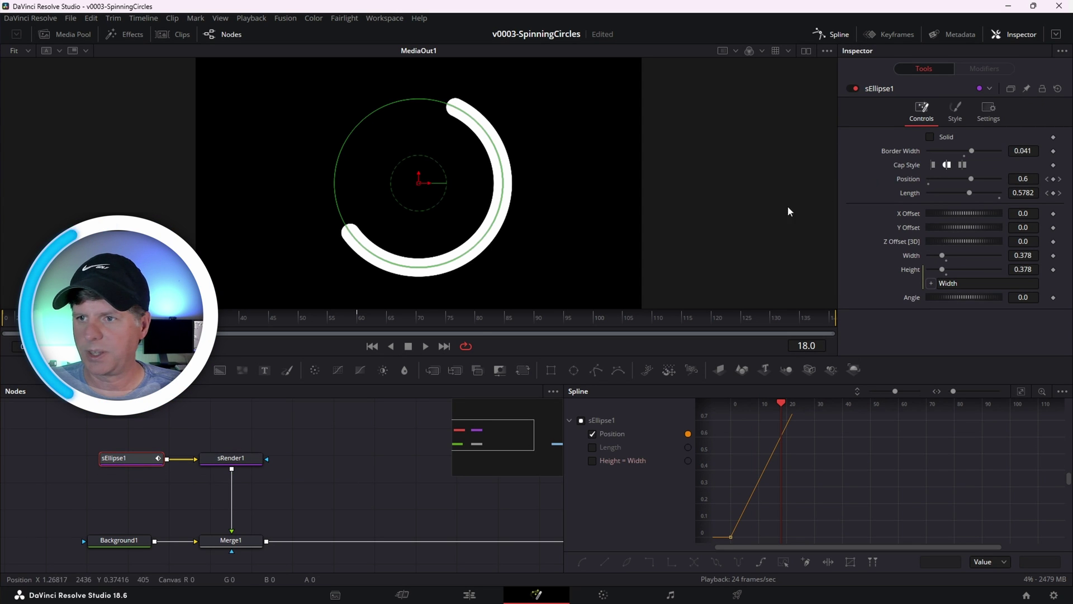
{"action": "double_click", "coordinate": [914, 184]}
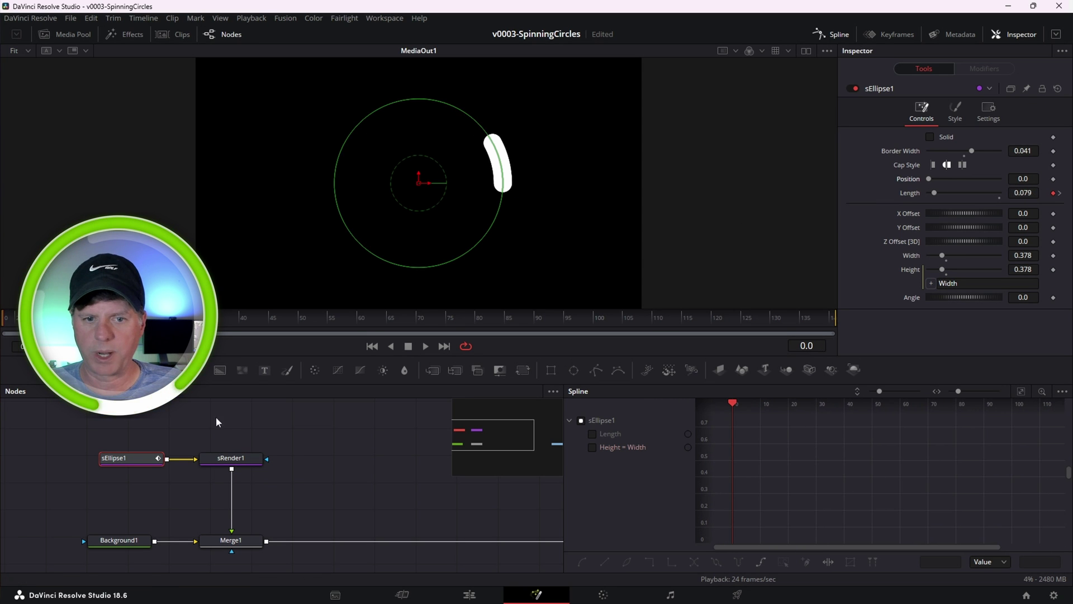
Step: Add a Transform node between sRender1 and Merge1, and preview the animation from Merge1
{"action": "left_click", "coordinate": [234, 460]}
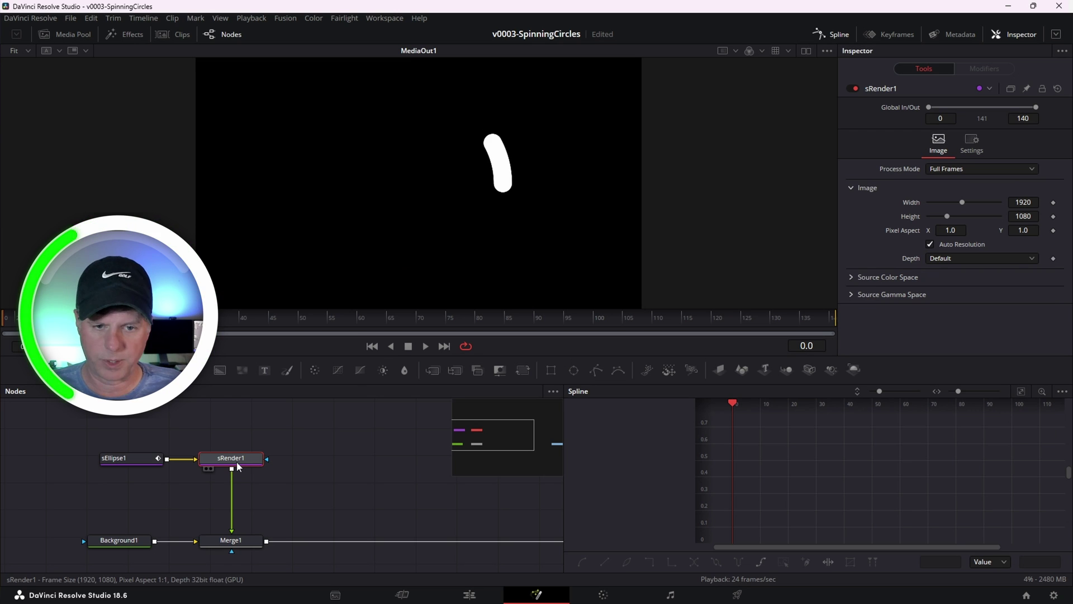
{"action": "key", "text": "shift+space"}
{"action": "type", "text": "tr"}
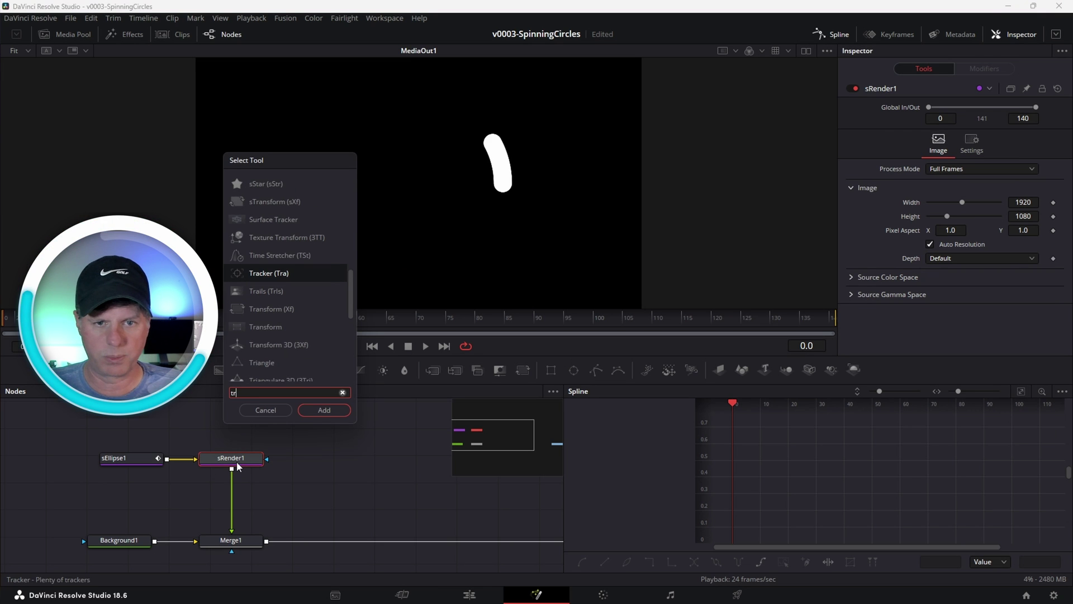
{"action": "type", "text": "ans"}
{"action": "key", "text": "Return"}
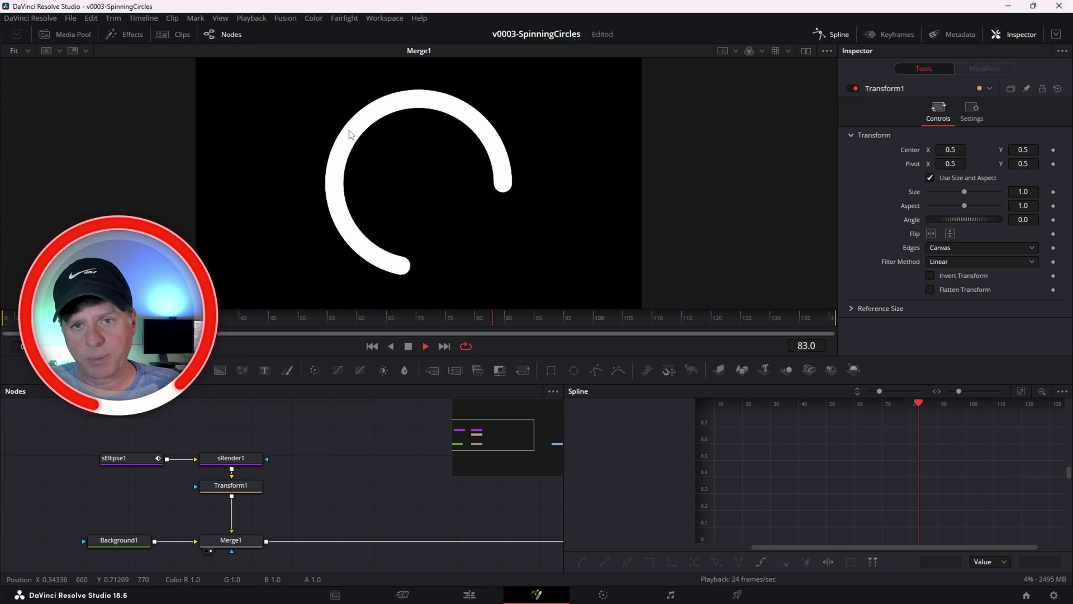
{"action": "key", "text": "space"}
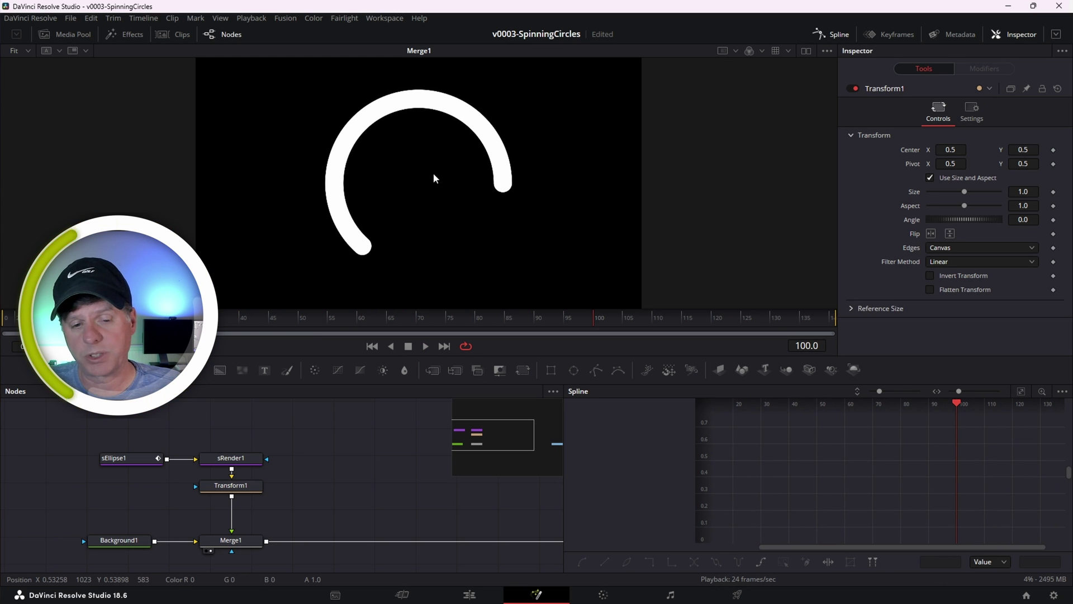
Step: Keyframe Transform1's Angle at 0.0 on frame 0, 360.0 on frame 30 and 1080.0 on frame 60
{"action": "left_click", "coordinate": [241, 490]}
{"action": "key", "text": "Home"}
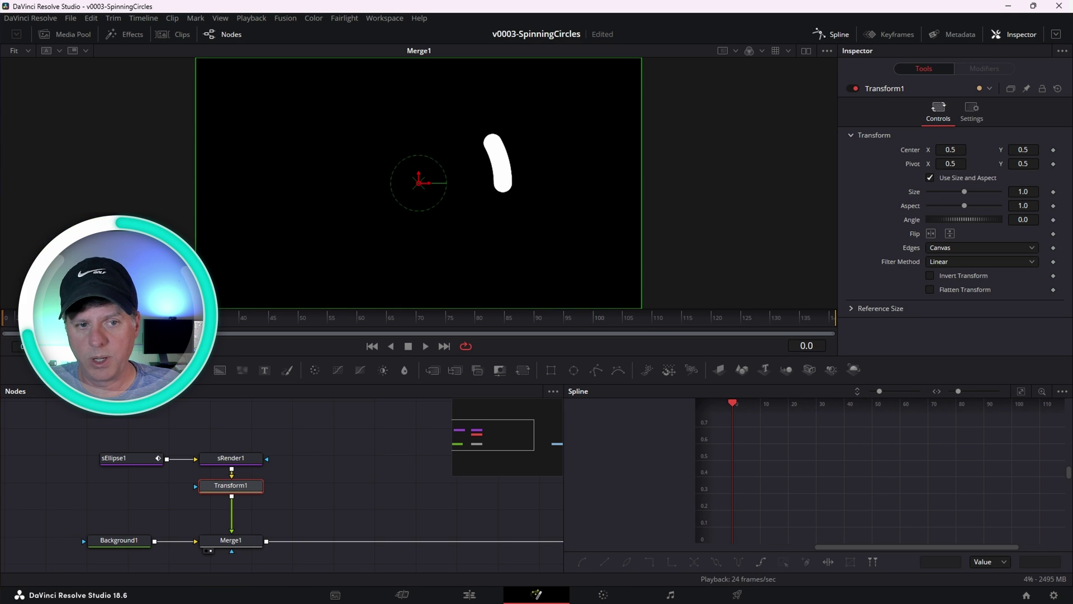
{"action": "left_click", "coordinate": [1054, 220]}
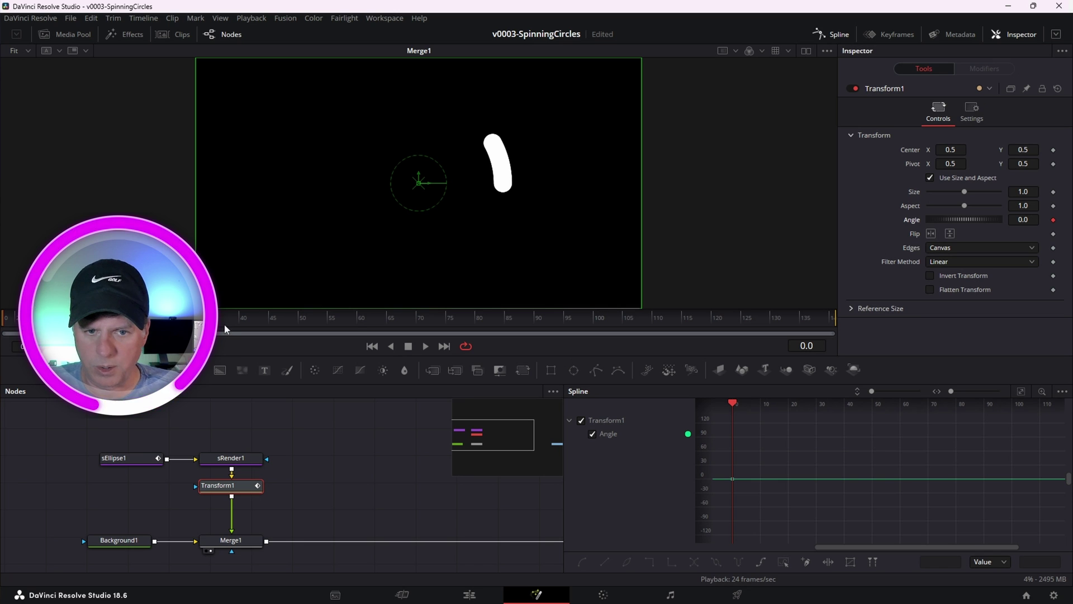
{"action": "left_click", "coordinate": [181, 318]}
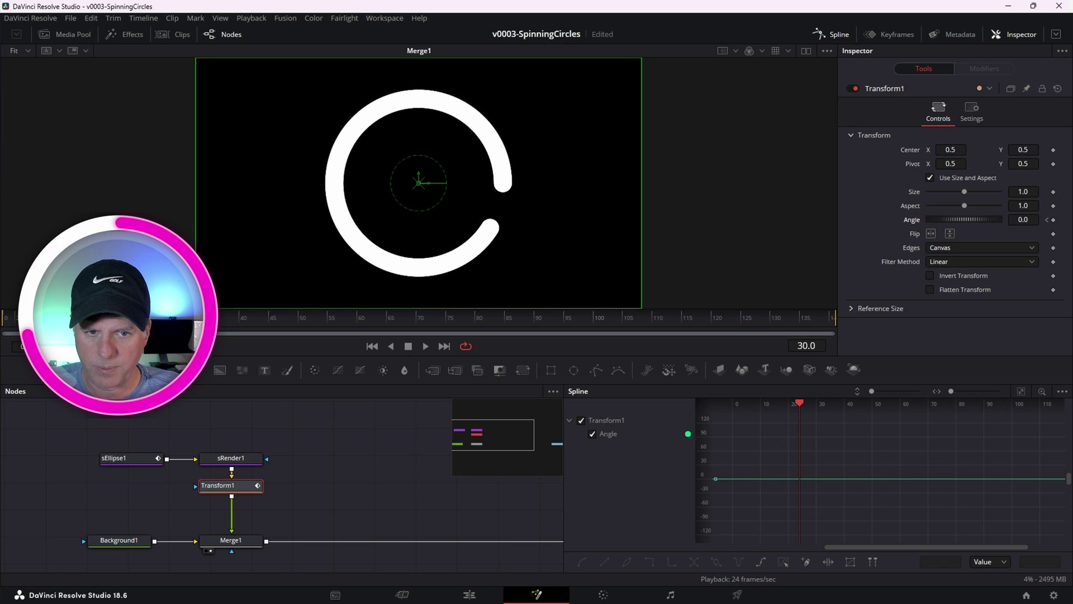
{"action": "double_click", "coordinate": [1028, 219]}
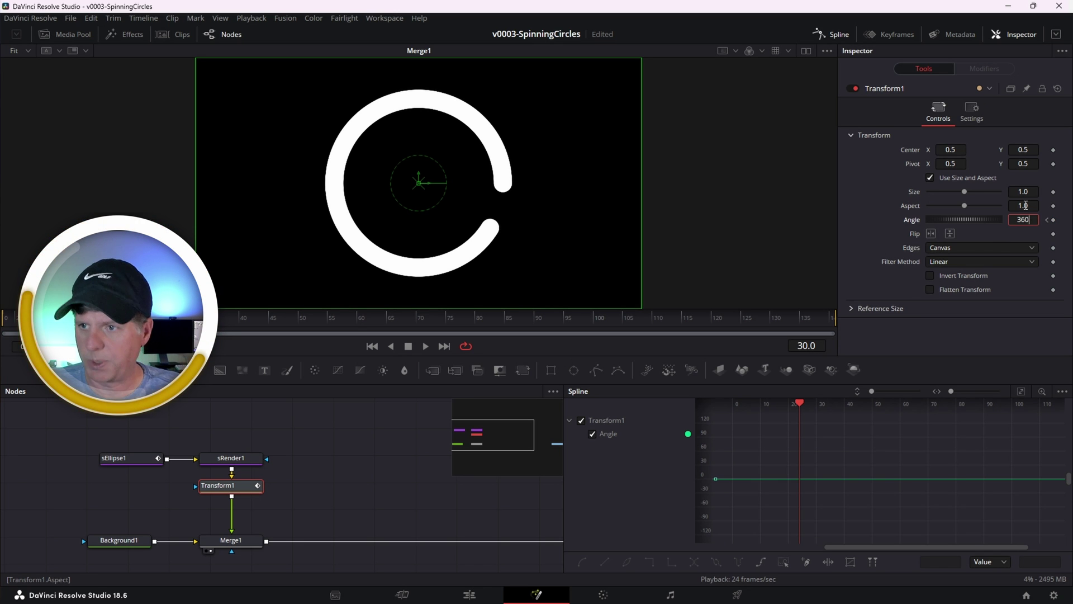
{"action": "key", "text": "Return"}
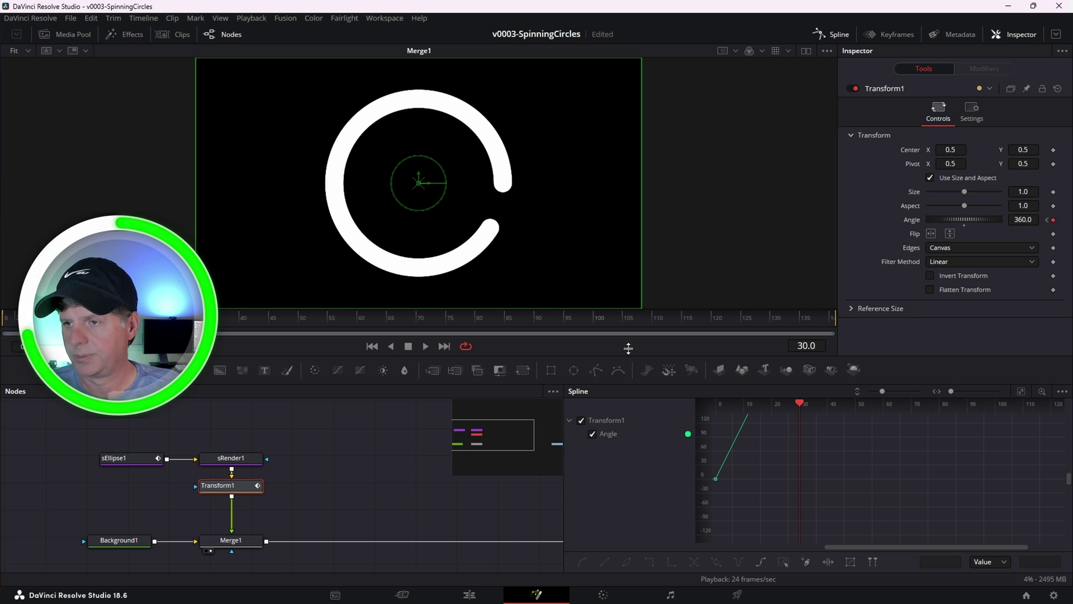
{"action": "left_click", "coordinate": [359, 321]}
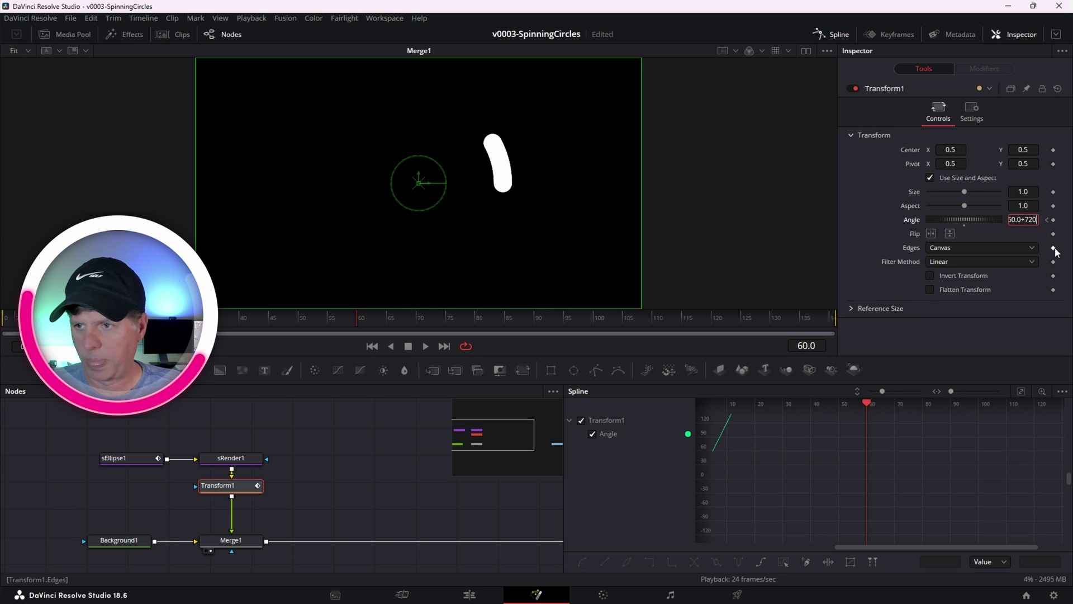
{"action": "key", "text": "Tab"}
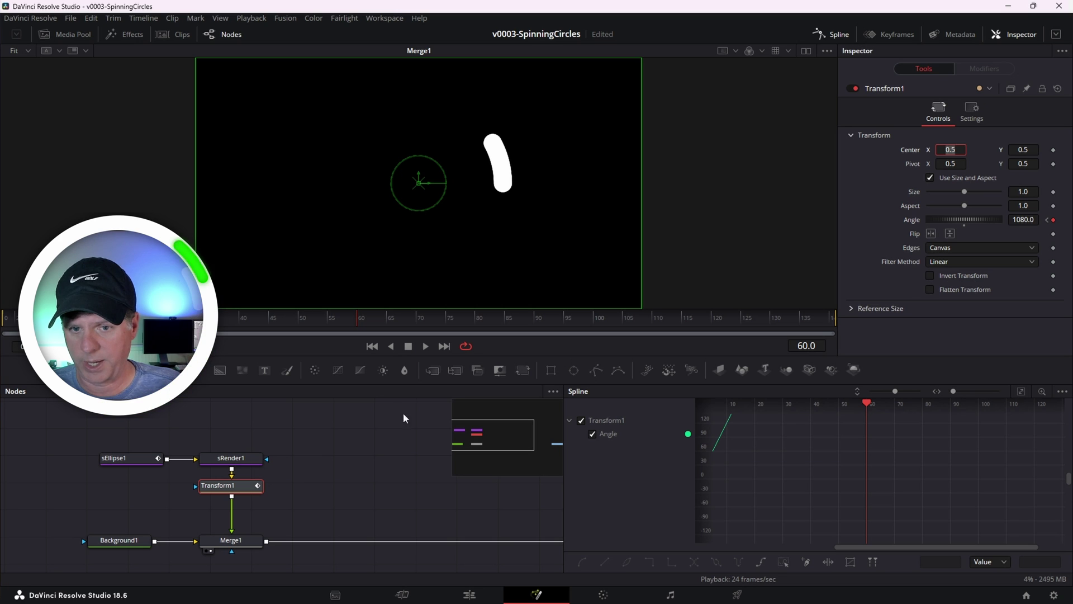
Step: Fit Transform1's Angle curve, set all its keyframes to repeat with Relative, and preview the rotation
{"action": "left_click", "coordinate": [1022, 392]}
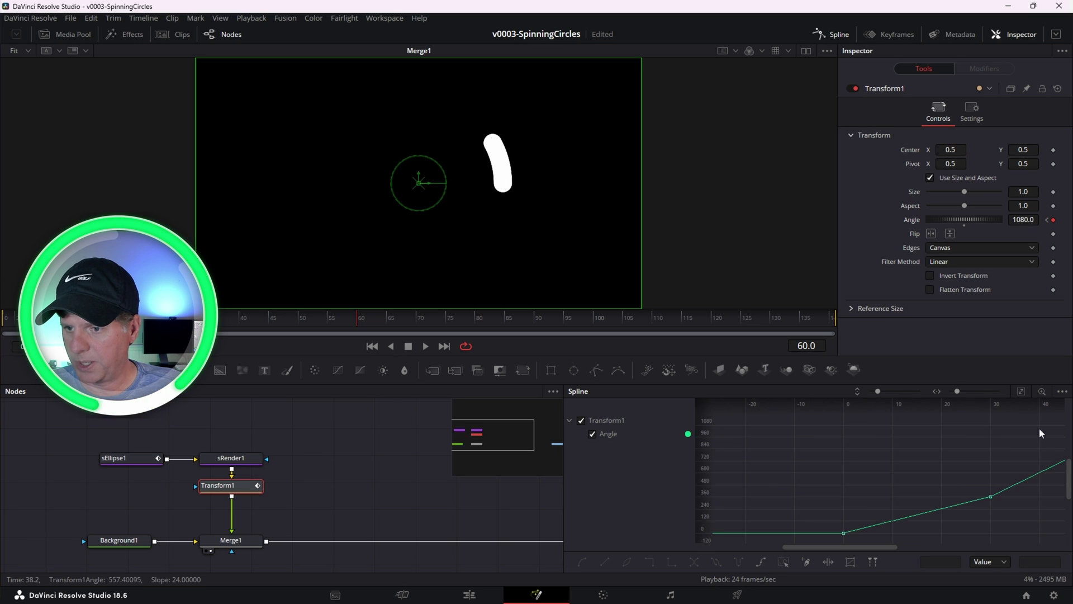
{"action": "left_click_drag", "start_coordinate": [925, 457], "coordinate": [813, 470]}
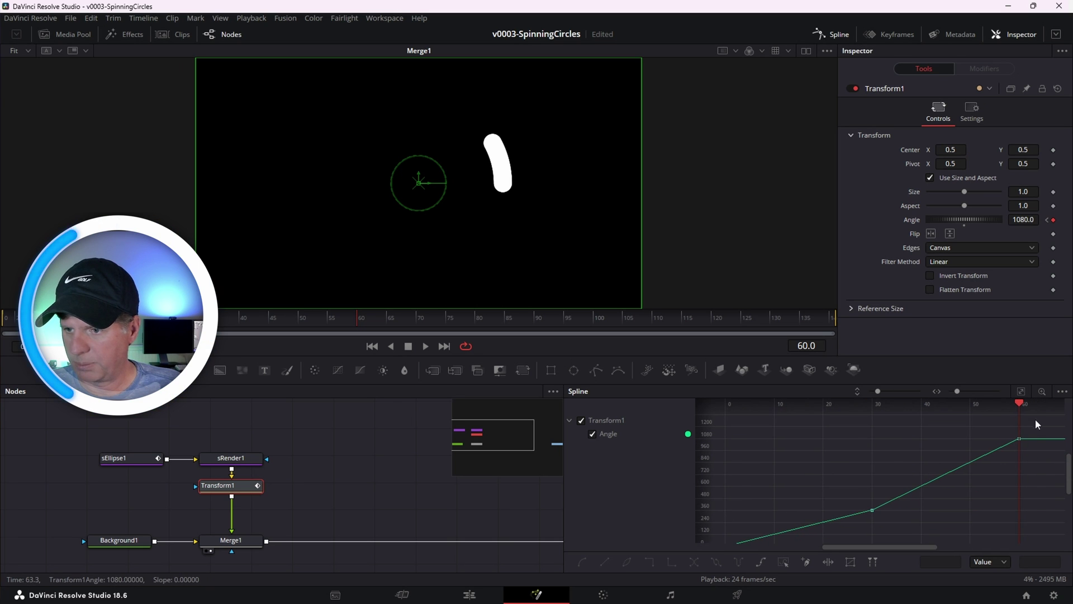
{"action": "left_click_drag", "start_coordinate": [677, 575], "coordinate": [677, 576]}
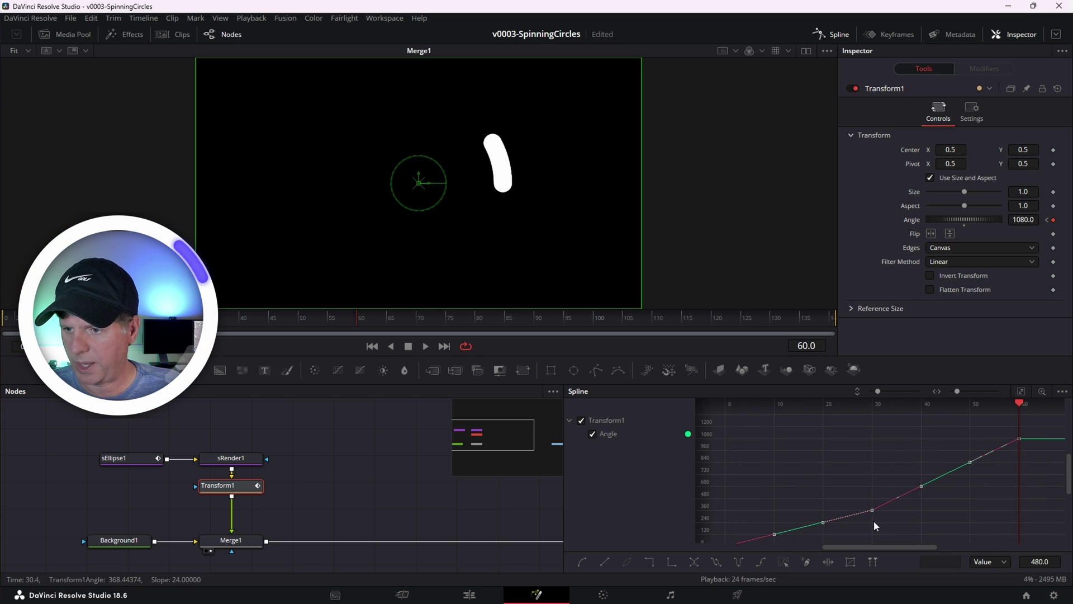
{"action": "left_click", "coordinate": [760, 563]}
{"action": "key", "text": "space"}
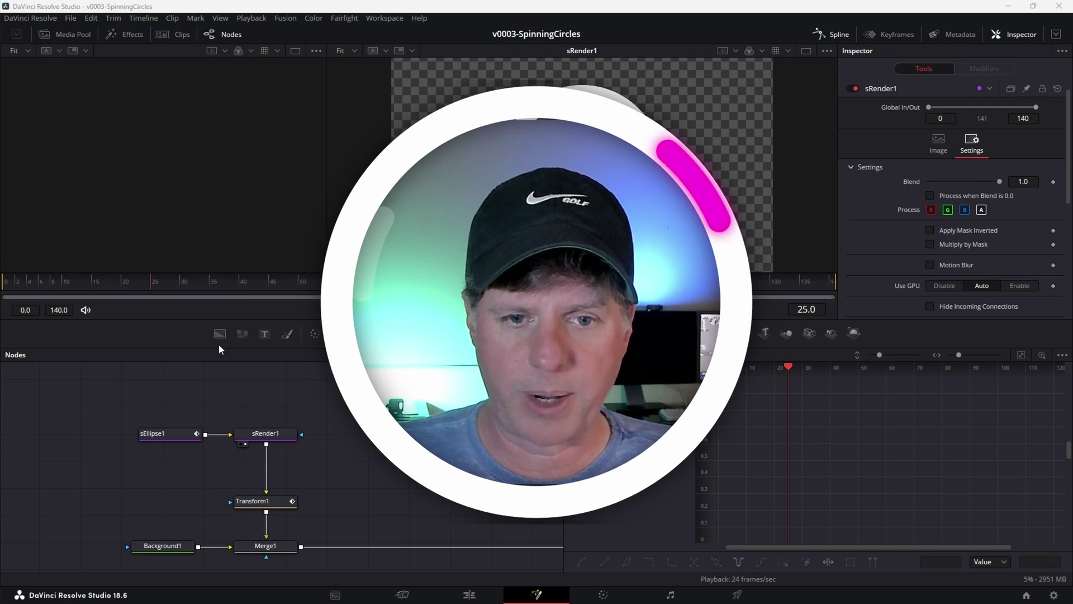
Step: Add a new Background node below sEllipse1 and set its type to Gradient
{"action": "left_click_drag", "start_coordinate": [219, 334], "coordinate": [144, 476]}
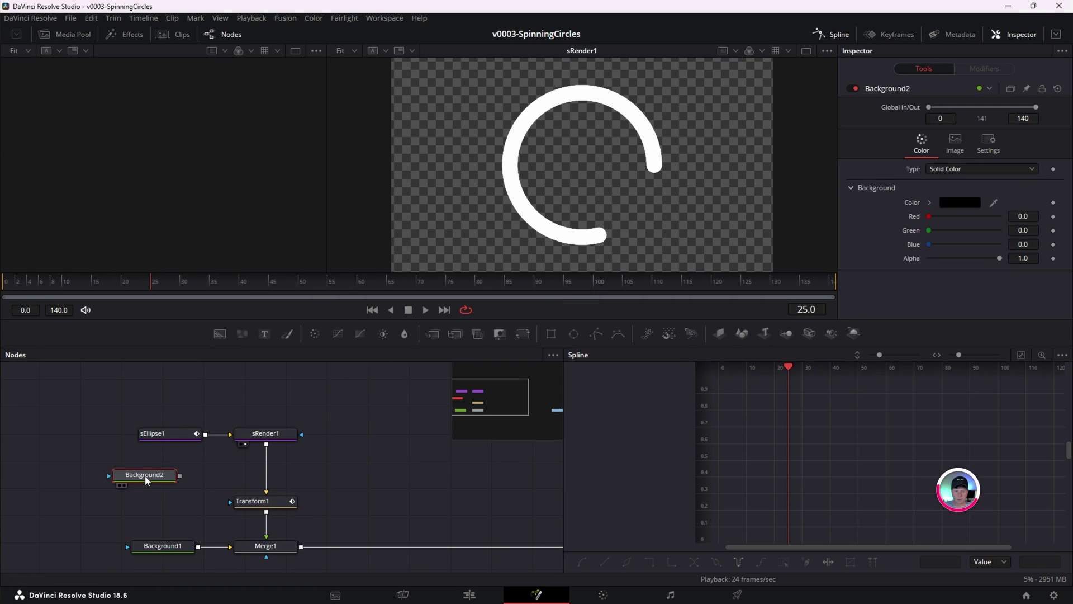
{"action": "left_click", "coordinate": [956, 172]}
{"action": "left_click", "coordinate": [950, 233]}
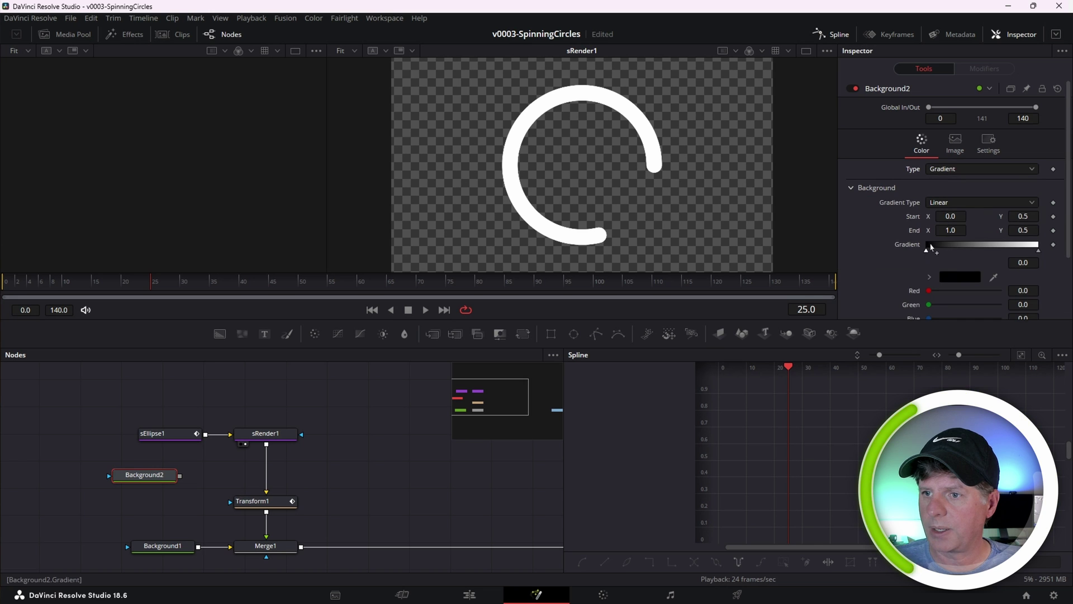
Step: Set the start color of Background2's gradient to a bright pinkish red
{"action": "left_click", "coordinate": [960, 277]}
{"action": "left_click", "coordinate": [534, 215]}
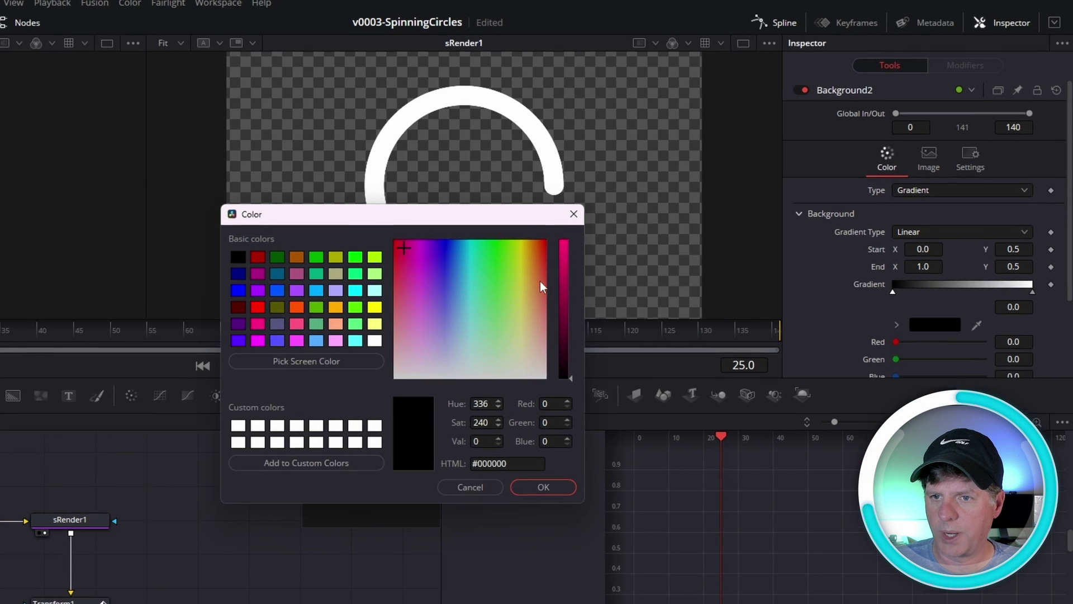
{"action": "left_click", "coordinate": [662, 219]}
{"action": "left_click_drag", "start_coordinate": [565, 253], "coordinate": [565, 240]}
{"action": "left_click", "coordinate": [397, 244]}
{"action": "left_click", "coordinate": [541, 488]}
Step: Set the end color of Background2's gradient to bright blue (#177cff)
{"action": "left_click", "coordinate": [1032, 292]}
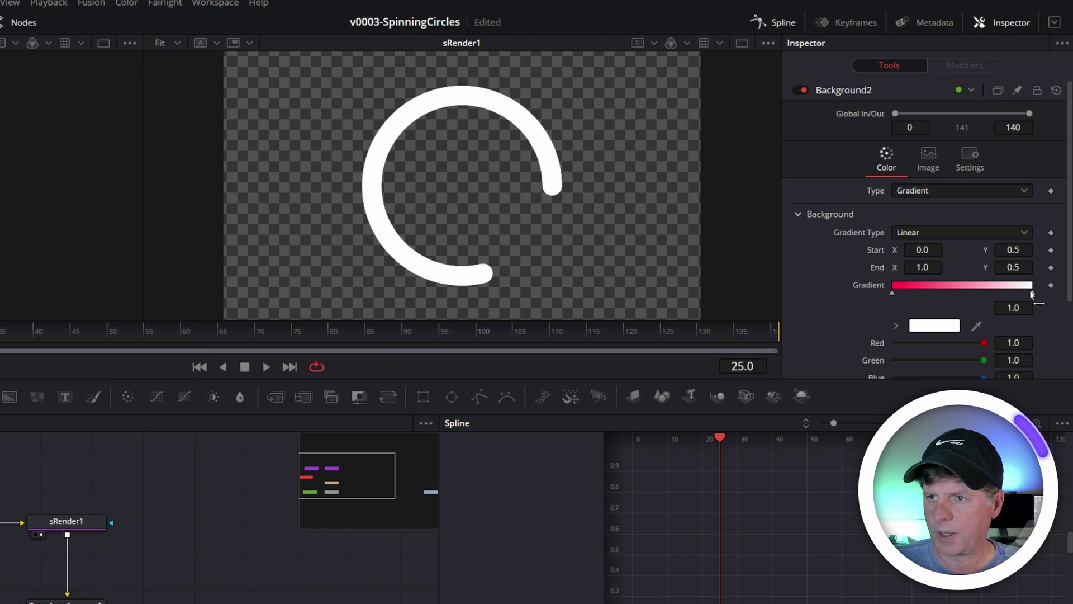
{"action": "left_click", "coordinate": [935, 326]}
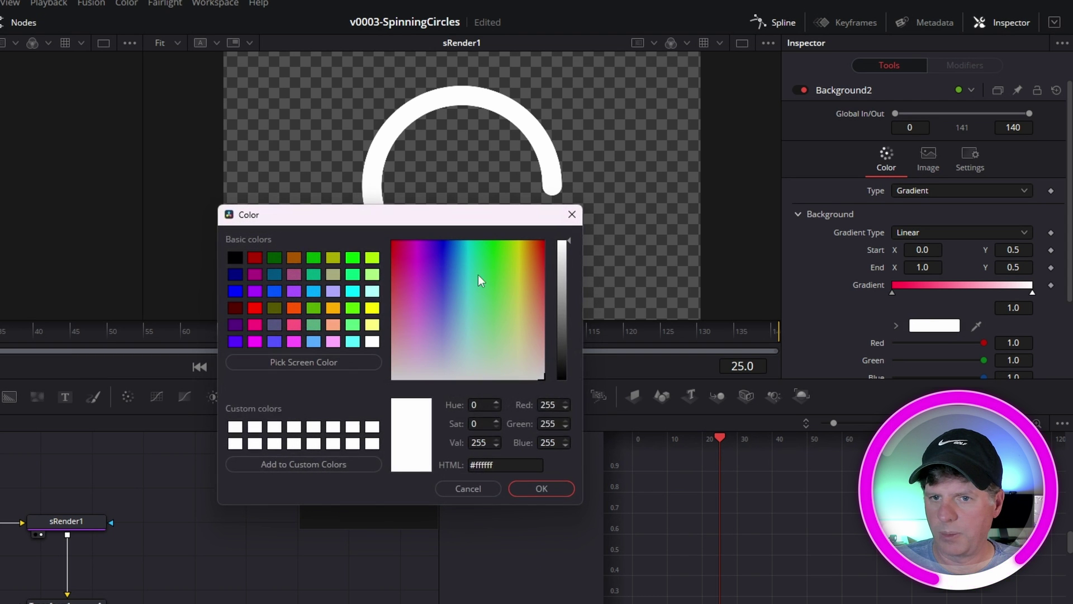
{"action": "left_click_drag", "start_coordinate": [478, 274], "coordinate": [452, 253]}
{"action": "left_click", "coordinate": [541, 488]}
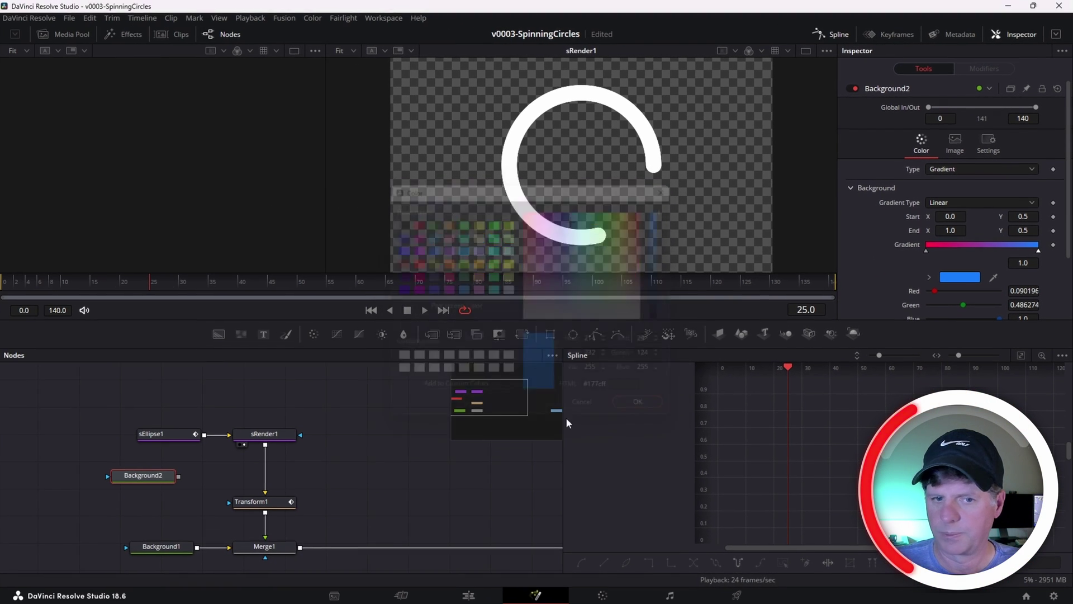
Step: Preview Background2, set its gradient type to Angle, and centre the gradient's start point at X 0.5
{"action": "key", "text": "1"}
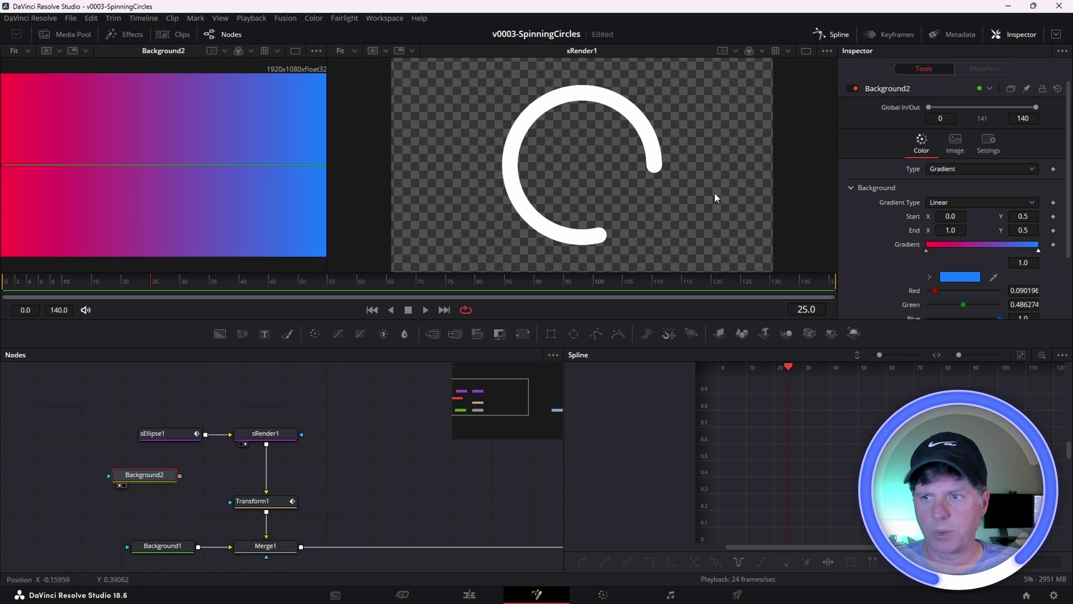
{"action": "left_click", "coordinate": [949, 170]}
{"action": "left_click", "coordinate": [942, 233]}
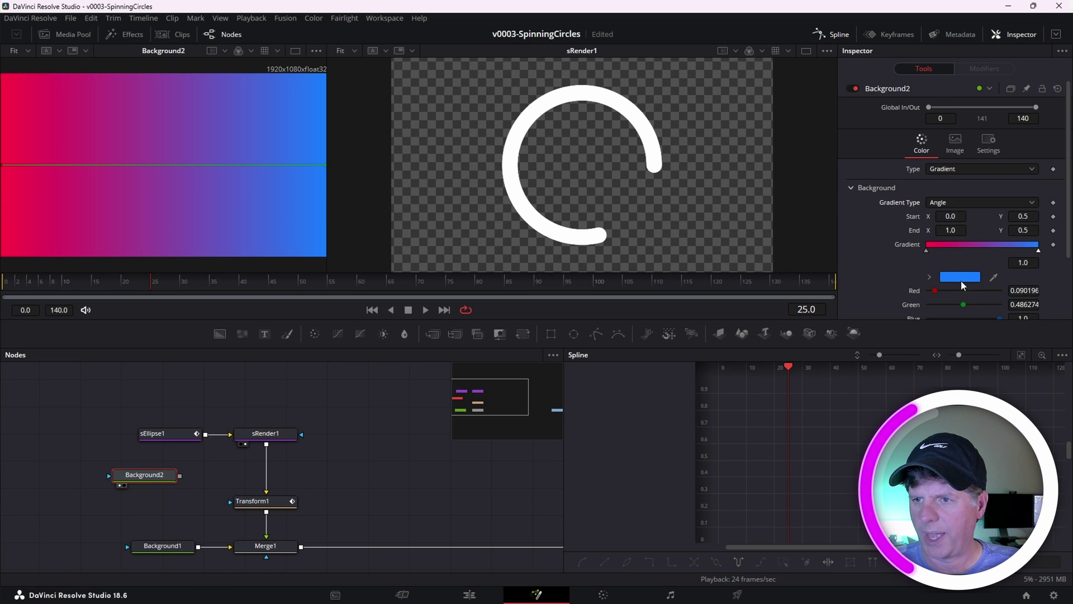
{"action": "mouse_move", "coordinate": [947, 215]}
{"action": "left_mouse_down"}
{"action": "mouse_move", "coordinate": [984, 216]}
{"action": "mouse_move", "coordinate": [946, 216]}
{"action": "left_mouse_up"}
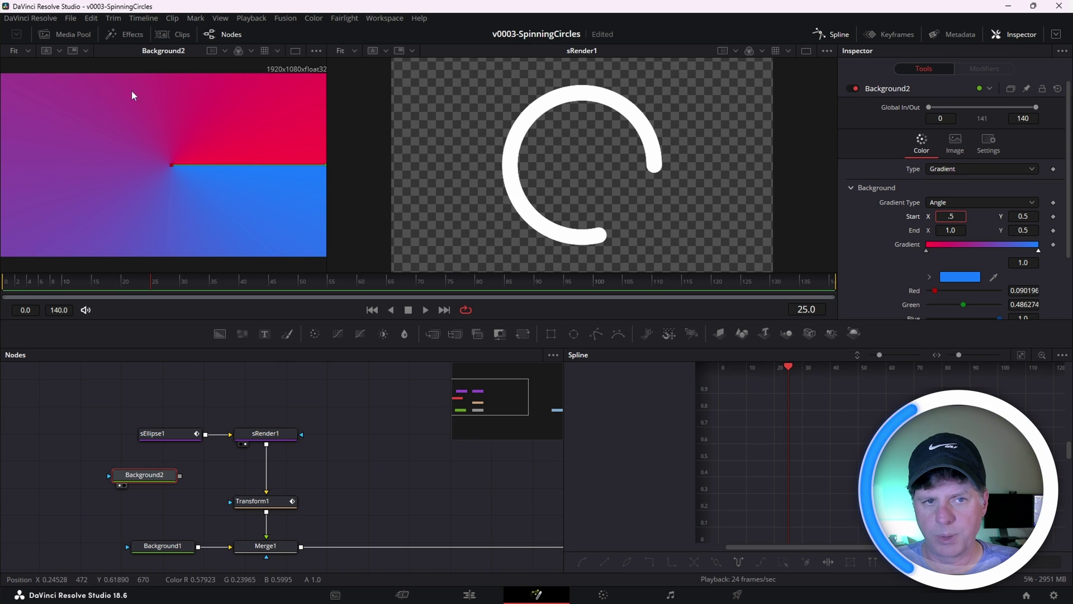
{"action": "key", "text": "Return"}
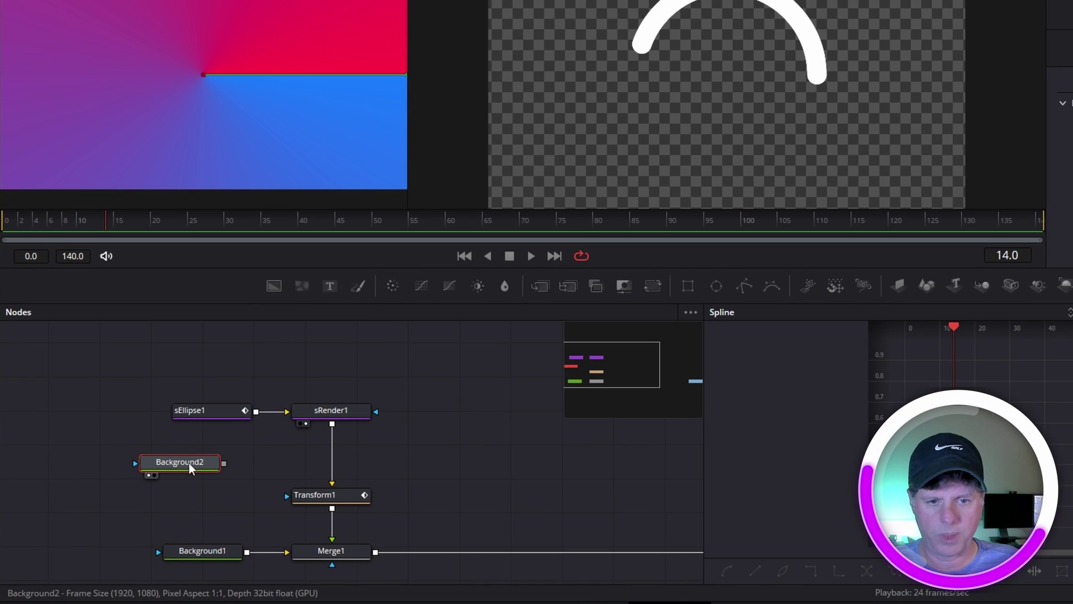
Step: Add a Merge after Background2, connect sRender1 as its foreground, and feed its output into Transform1 moved below it
{"action": "left_click", "coordinate": [540, 286]}
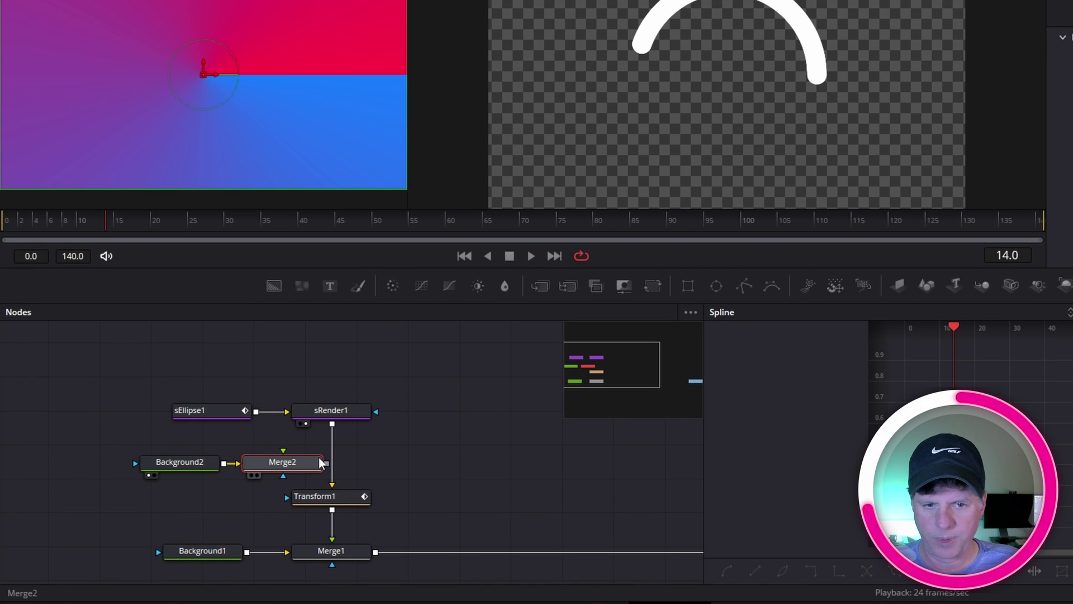
{"action": "left_click_drag", "start_coordinate": [332, 478], "coordinate": [409, 444]}
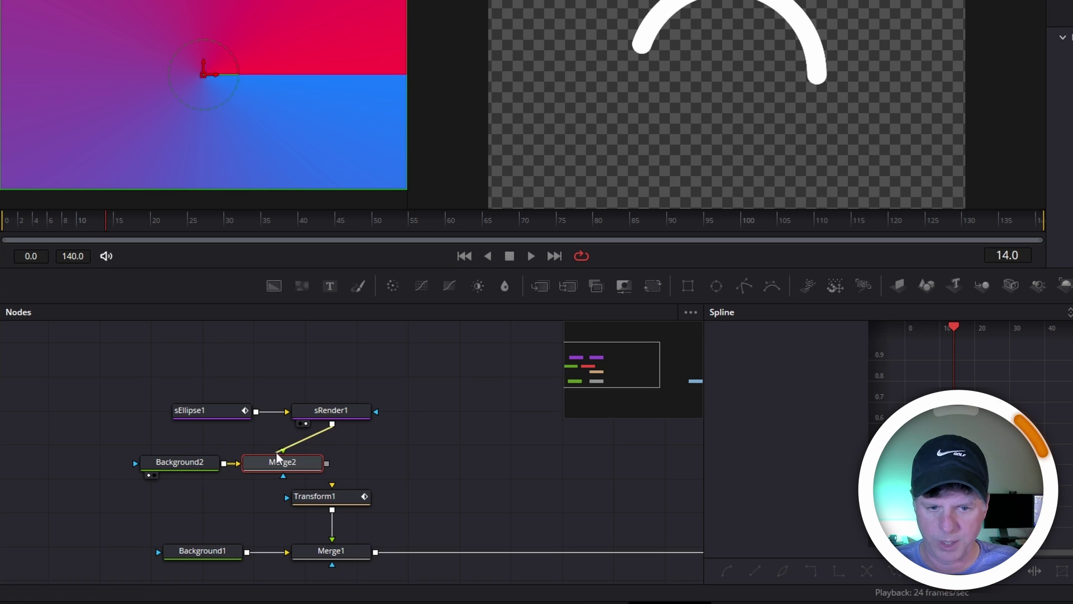
{"action": "left_click_drag", "start_coordinate": [276, 451], "coordinate": [280, 452]}
{"action": "left_click_drag", "start_coordinate": [306, 506], "coordinate": [306, 526]}
{"action": "left_click_drag", "start_coordinate": [302, 464], "coordinate": [287, 517]}
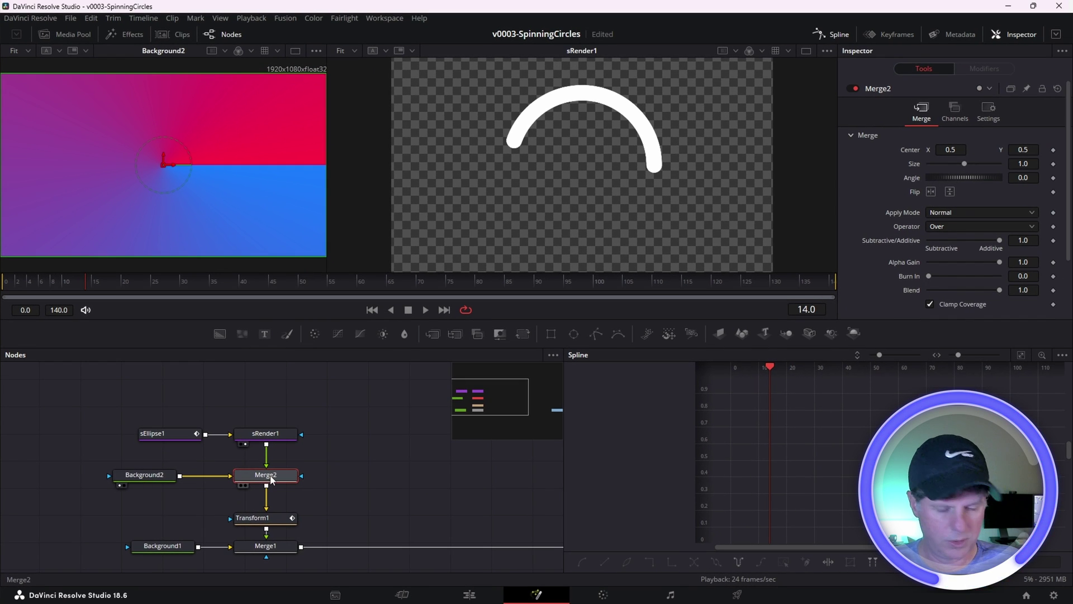
Step: Preview Merge2 at frame 0, set its operator to In, and swap its inputs so the gradient is the foreground
{"action": "key", "text": "2"}
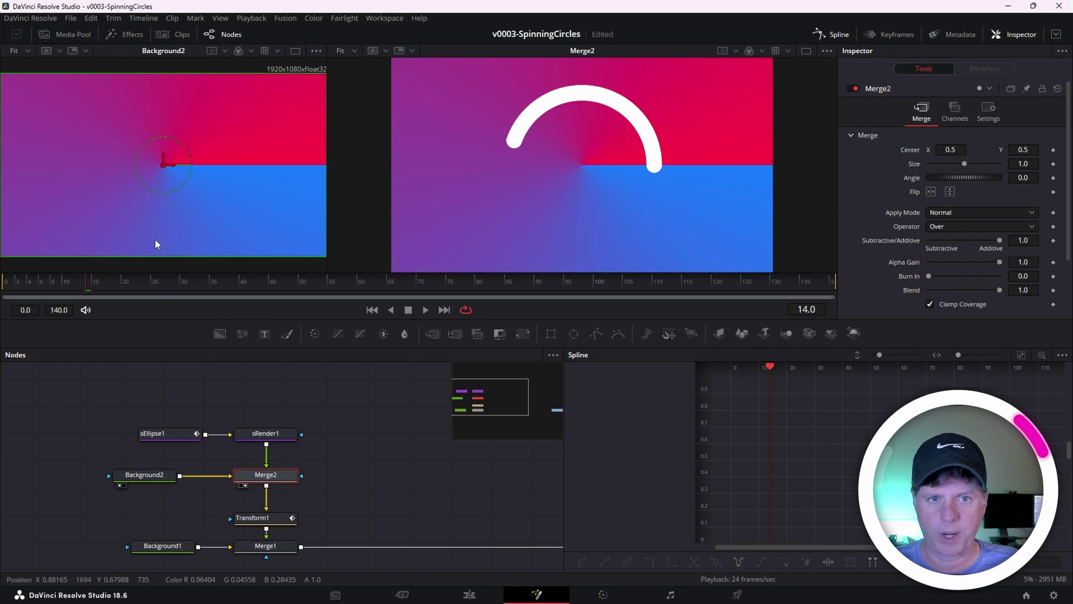
{"action": "left_click_drag", "start_coordinate": [130, 283], "coordinate": [2, 284]}
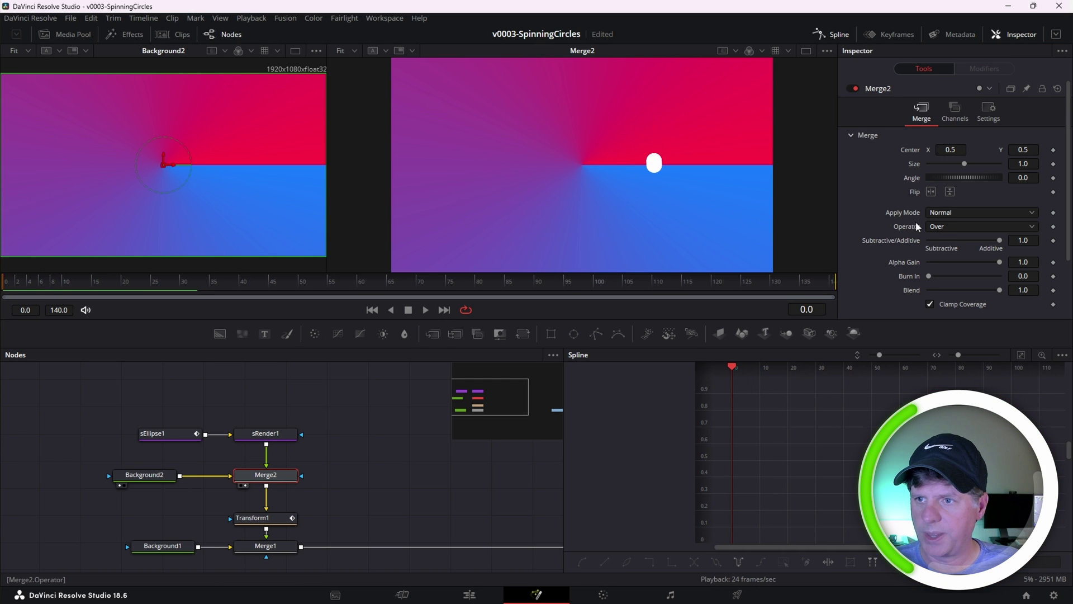
{"action": "left_click", "coordinate": [943, 227]}
{"action": "left_click", "coordinate": [937, 254]}
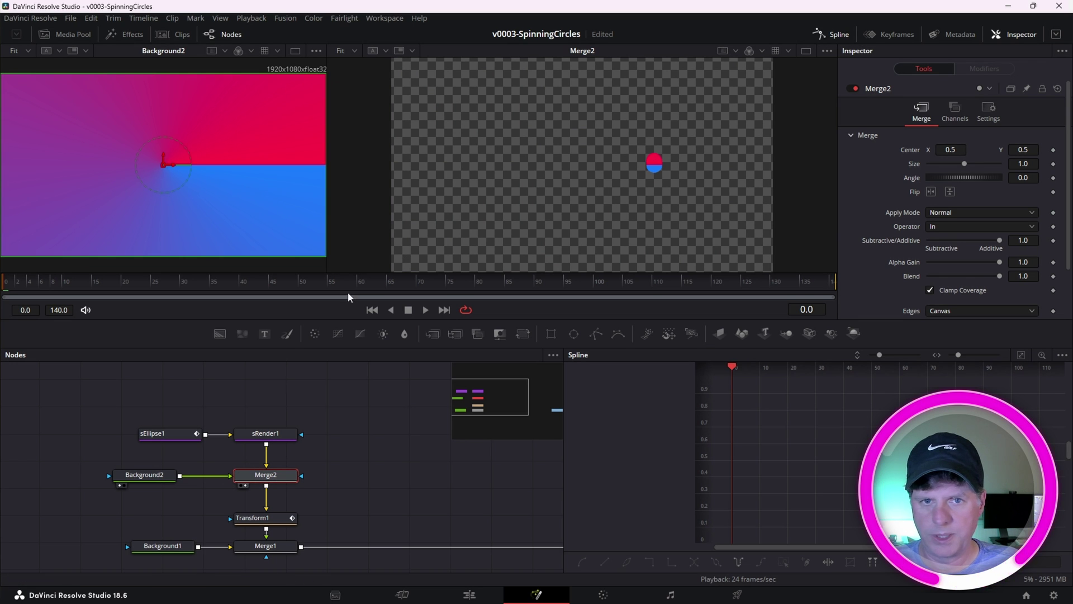
Step: Move Background2 away from Merge2 and insert a Transform node between them
{"action": "left_click_drag", "start_coordinate": [160, 480], "coordinate": [102, 480]}
{"action": "mouse_move", "coordinate": [126, 282]}
{"action": "left_mouse_down"}
{"action": "mouse_move", "coordinate": [160, 274]}
{"action": "mouse_move", "coordinate": [4, 274]}
{"action": "left_mouse_up"}
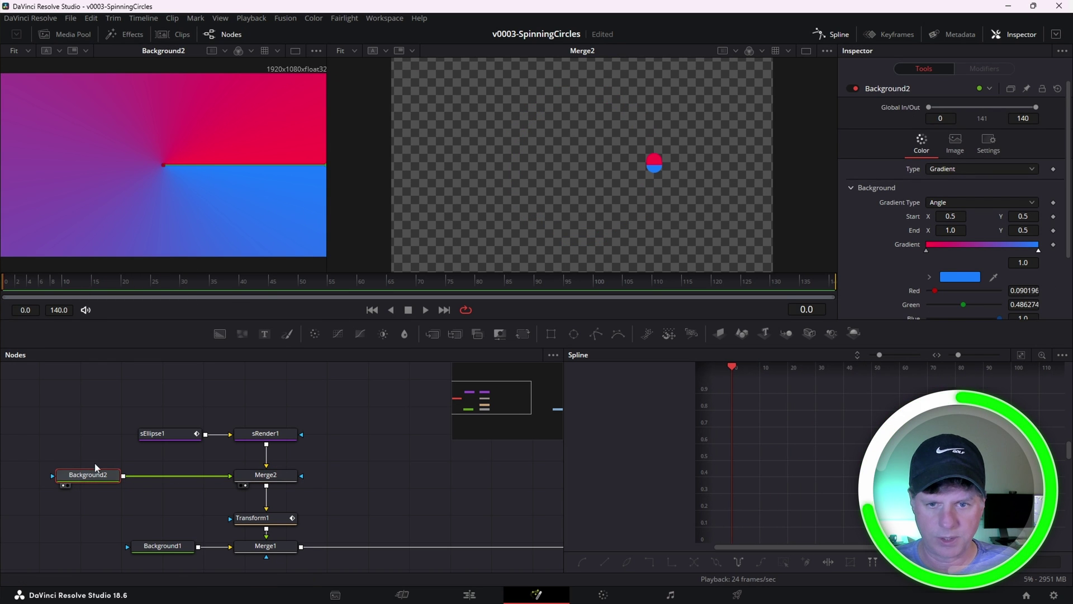
{"action": "left_click", "coordinate": [523, 334]}
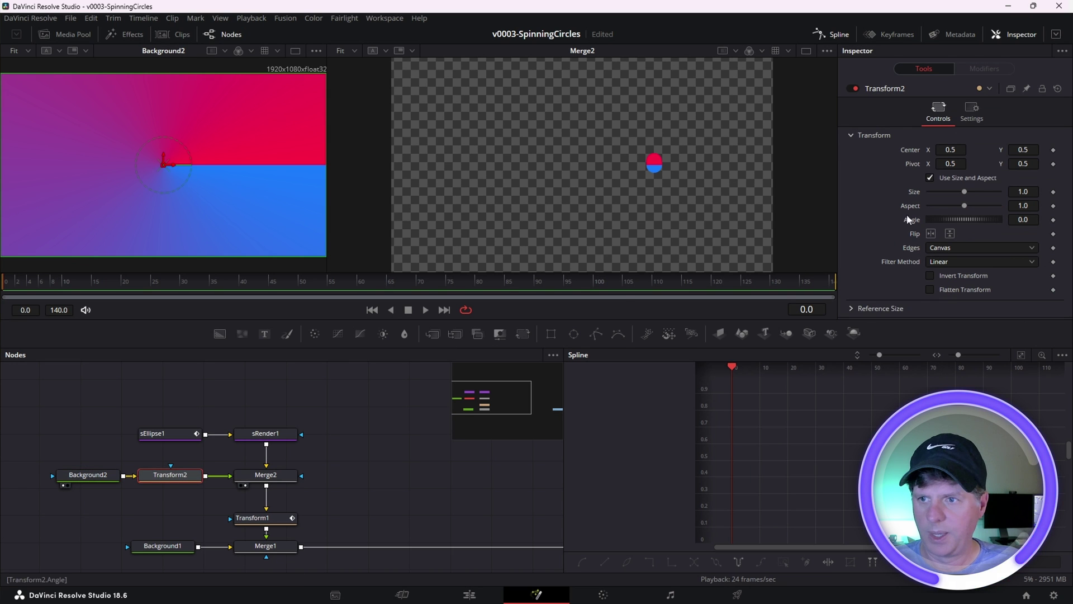
Step: Keyframe Transform2's Angle at 15.7 on frame 0 and 352.2 on frame 30 to rotate the gradient
{"action": "left_click_drag", "start_coordinate": [979, 220], "coordinate": [984, 222]}
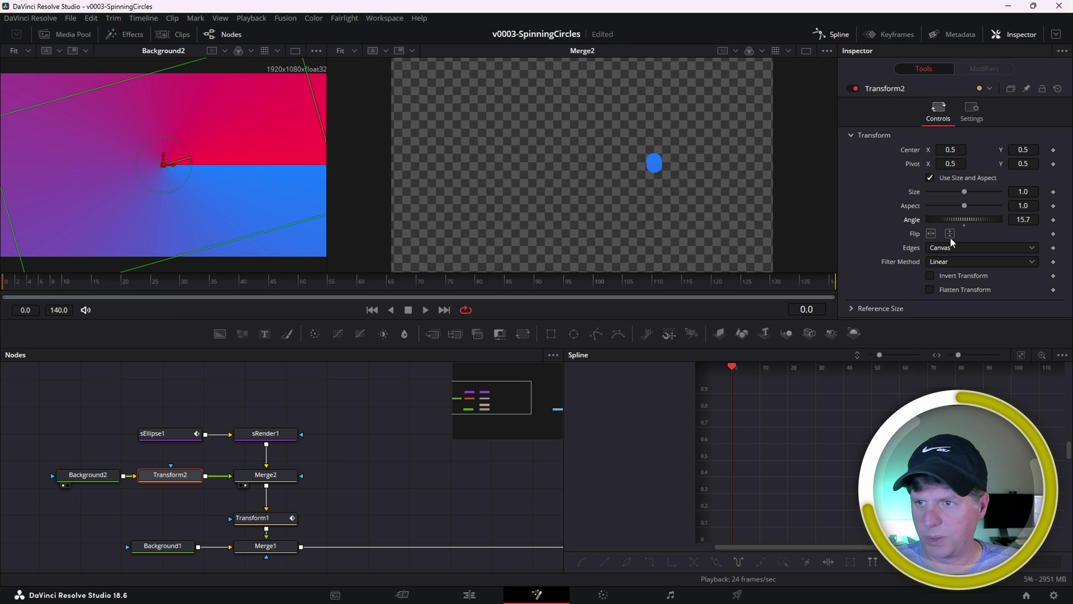
{"action": "left_click", "coordinate": [1053, 220]}
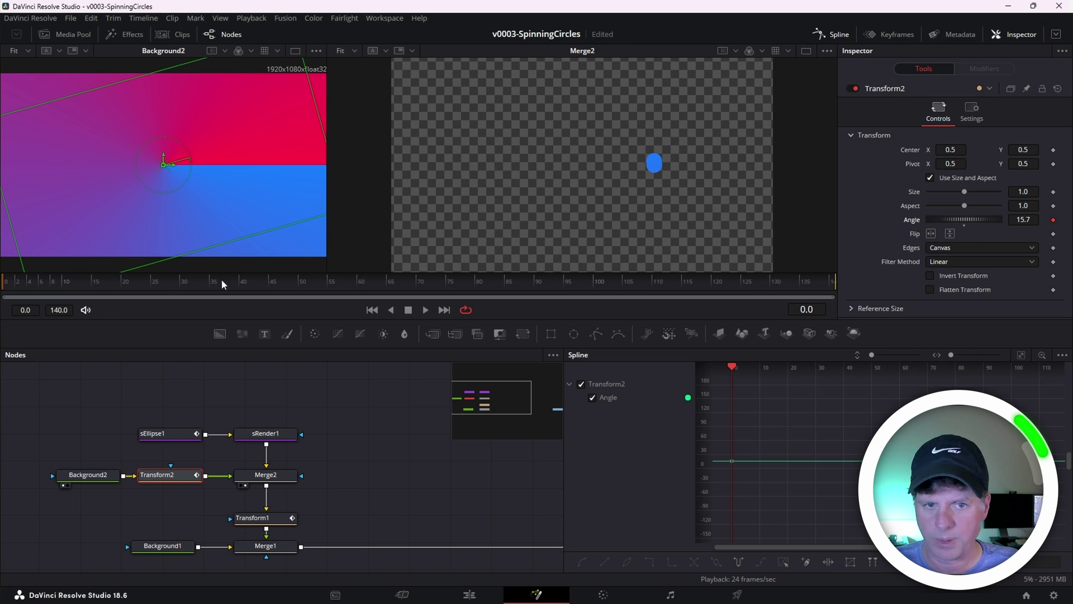
{"action": "left_click", "coordinate": [183, 286]}
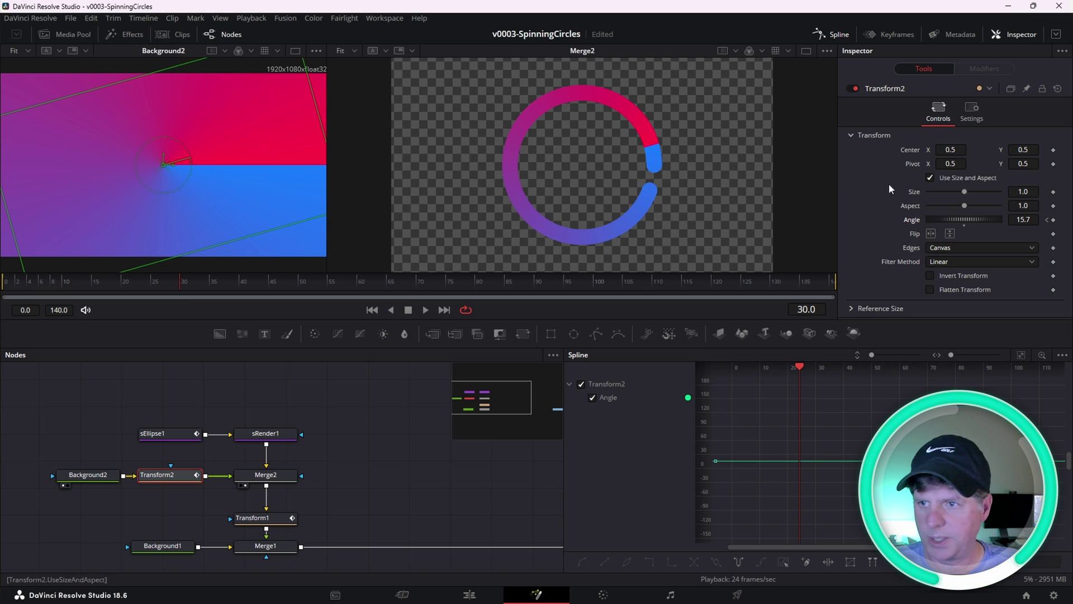
{"action": "mouse_move", "coordinate": [958, 219]}
{"action": "left_mouse_down"}
{"action": "mouse_move", "coordinate": [1030, 216]}
{"action": "mouse_move", "coordinate": [971, 218]}
{"action": "left_mouse_up"}
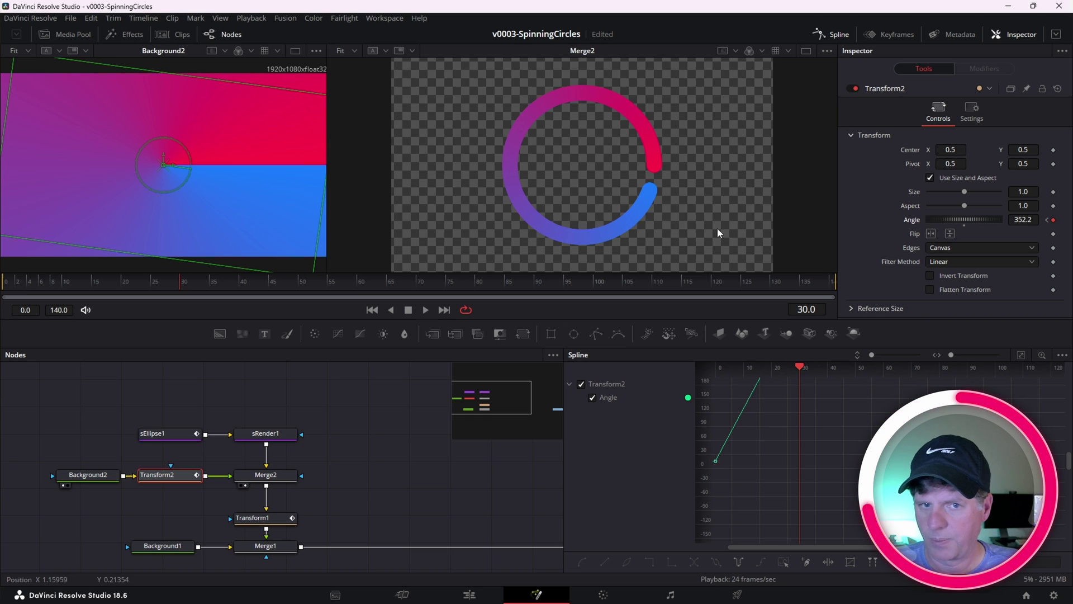
Step: Play back the coloured ring, then scrub with Transform2 in the viewer to compare the gradient's rotation with the ring
{"action": "left_click", "coordinate": [372, 310]}
{"action": "left_click", "coordinate": [425, 310]}
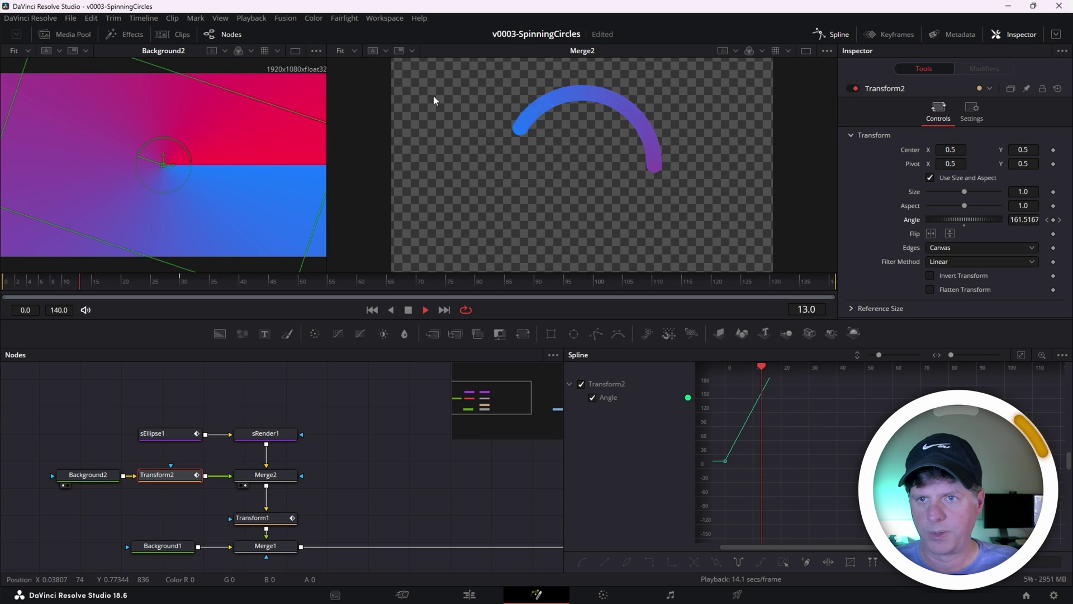
{"action": "key", "text": "space"}
{"action": "key", "text": "space"}
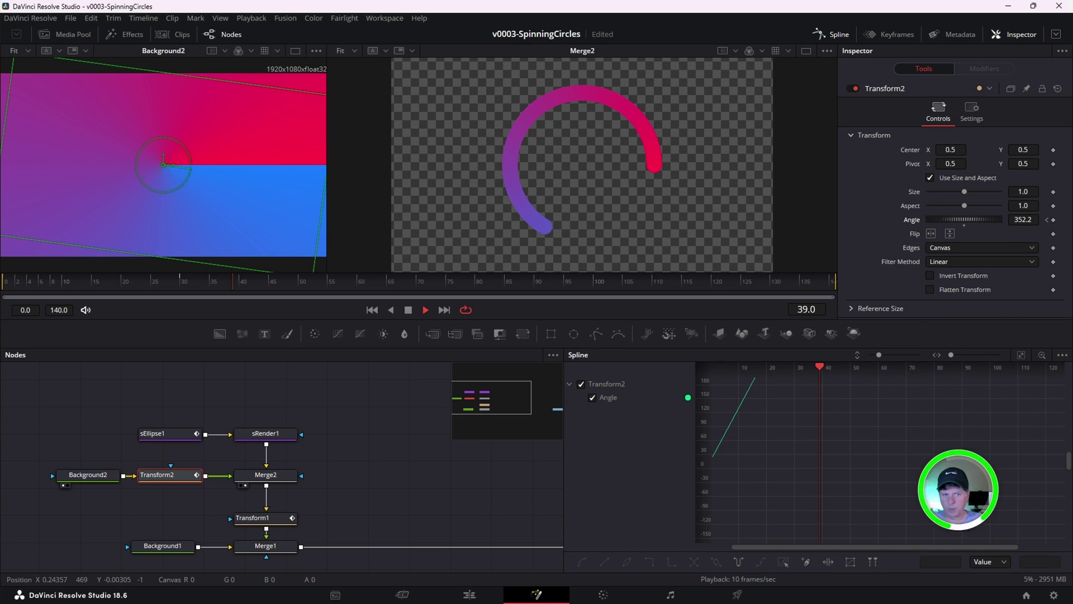
{"action": "left_click", "coordinate": [97, 283]}
{"action": "left_click_drag", "start_coordinate": [112, 293], "coordinate": [153, 291]}
{"action": "key", "text": "1"}
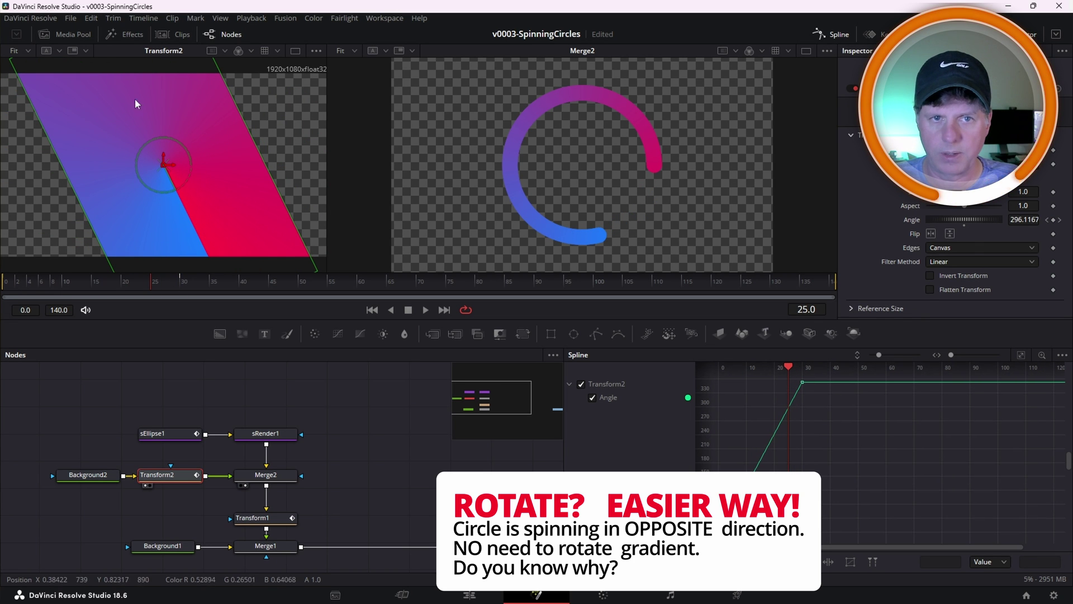
{"action": "left_click_drag", "start_coordinate": [109, 284], "coordinate": [185, 284]}
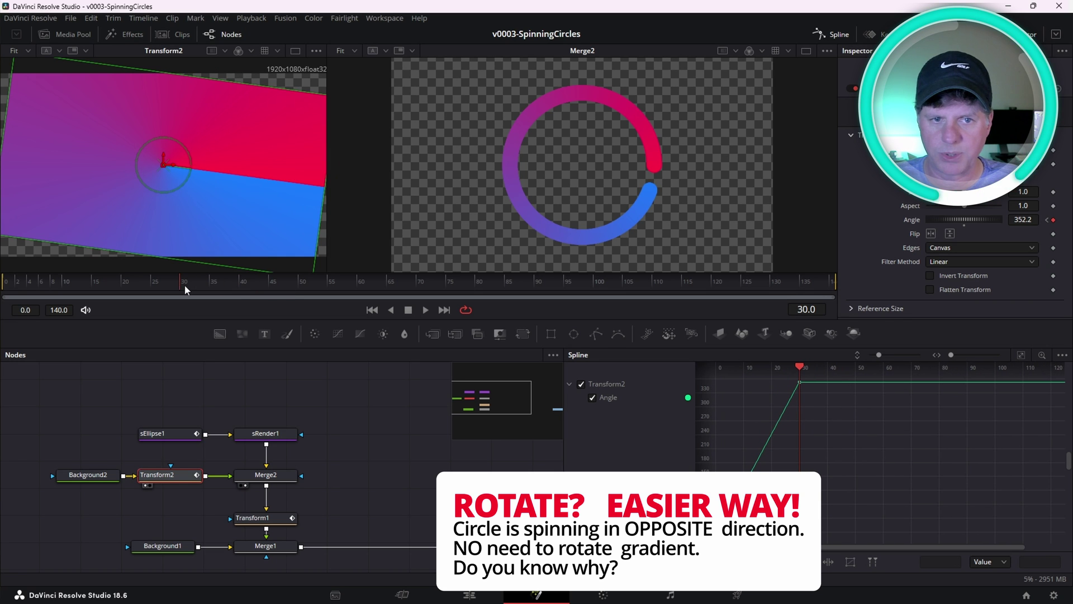
Step: Fit Transform2's Angle curve, set all its keyframes to repeat with Ping Pong, and preview the animation from frame 0
{"action": "left_click", "coordinate": [1022, 355]}
{"action": "left_click_drag", "start_coordinate": [1048, 383], "coordinate": [721, 559]}
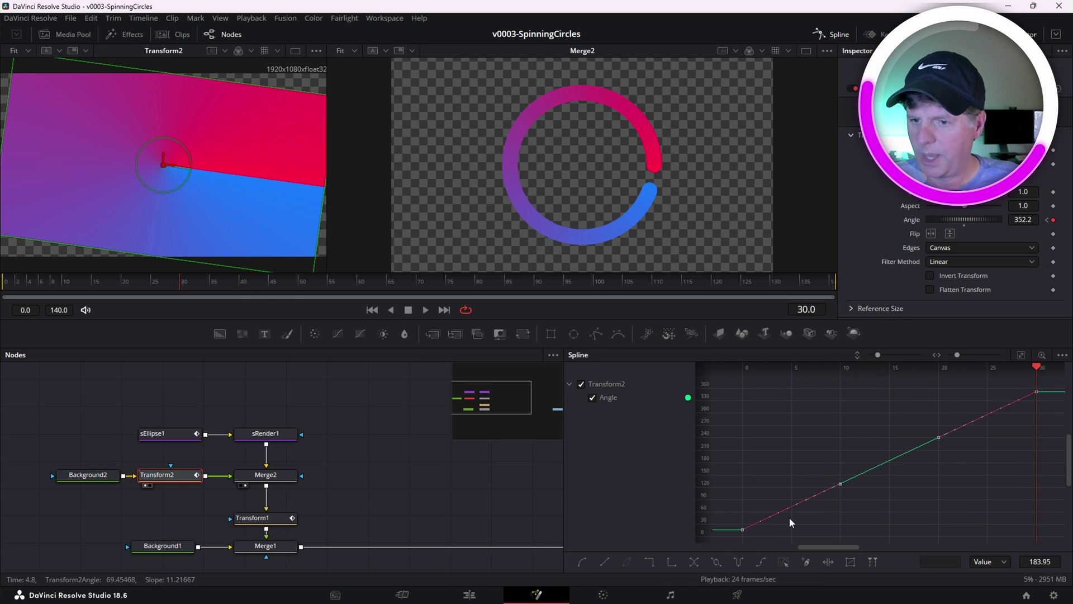
{"action": "left_click", "coordinate": [741, 564]}
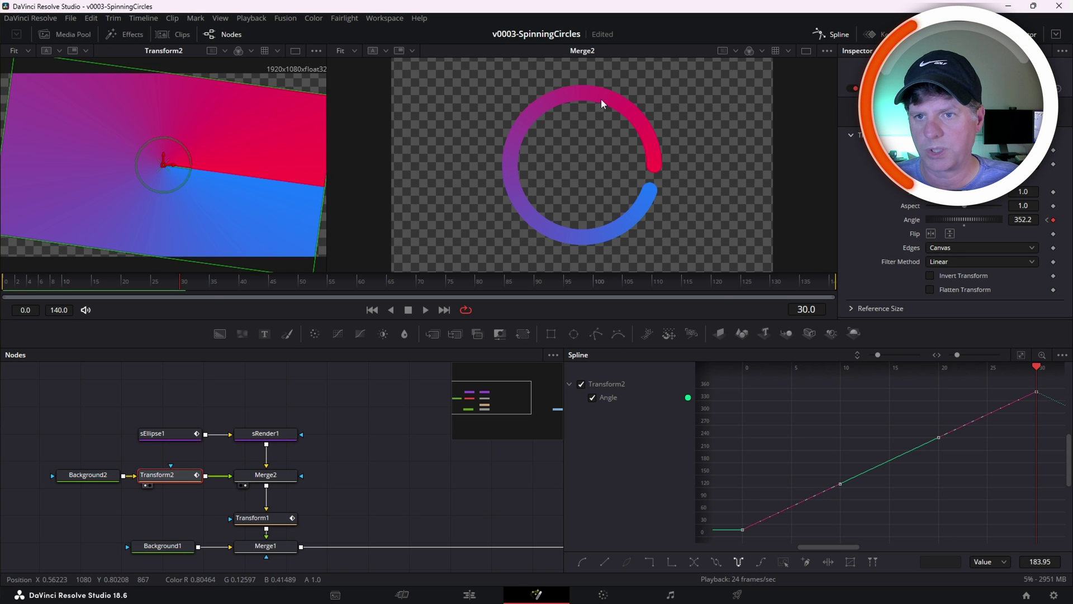
{"action": "left_click_drag", "start_coordinate": [98, 282], "coordinate": [3, 283]}
{"action": "key", "text": "space"}
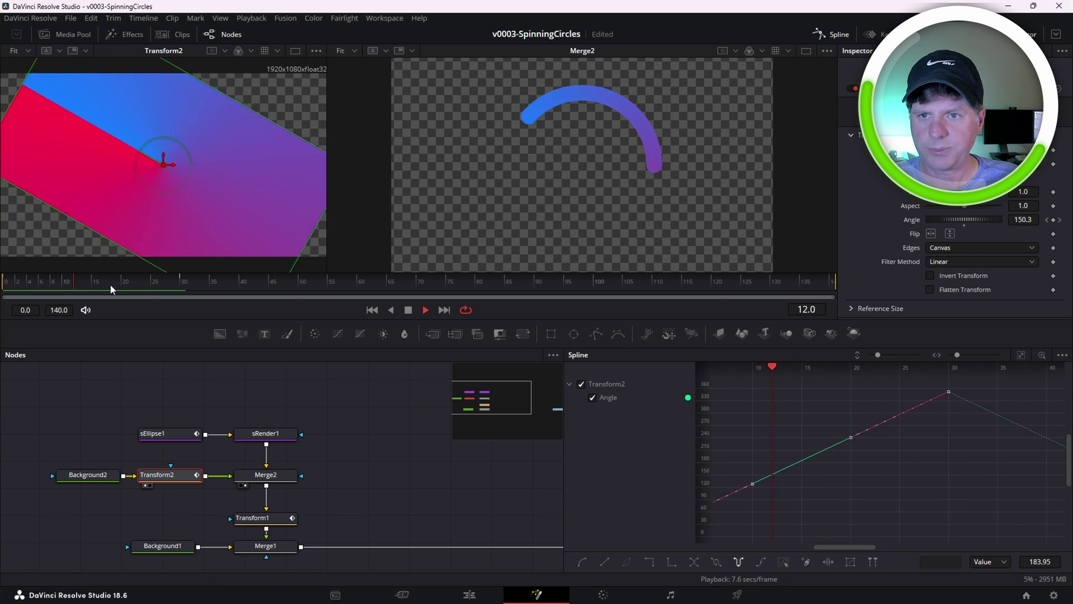
{"action": "key", "text": "space"}
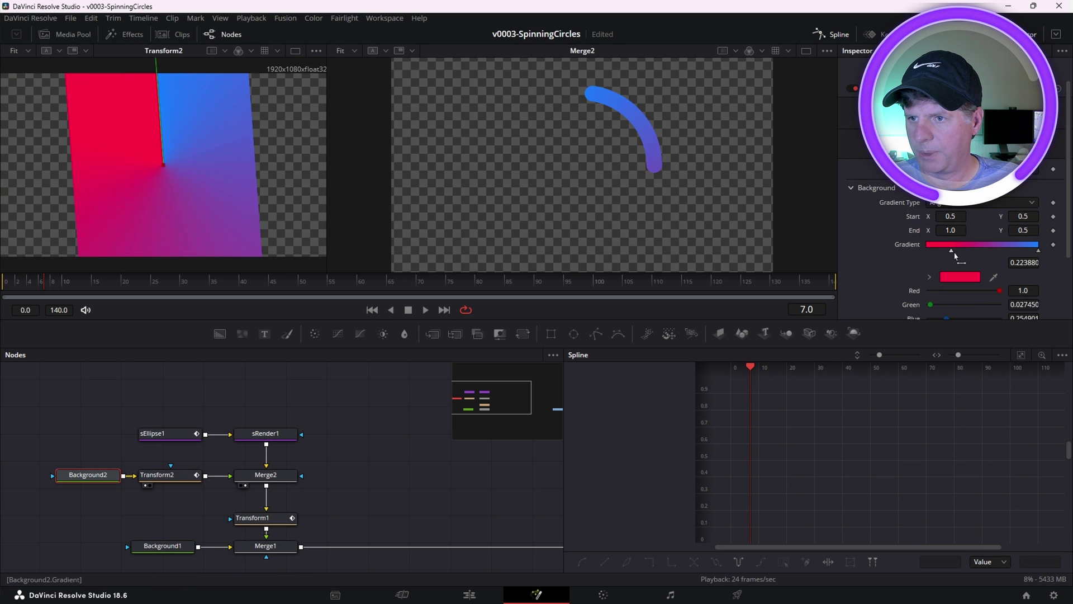
Step: Shift the pinkish-red stop of Background2's gradient to about 0.37 and play back the Merge1 output
{"action": "left_click_drag", "start_coordinate": [955, 256], "coordinate": [968, 257]}
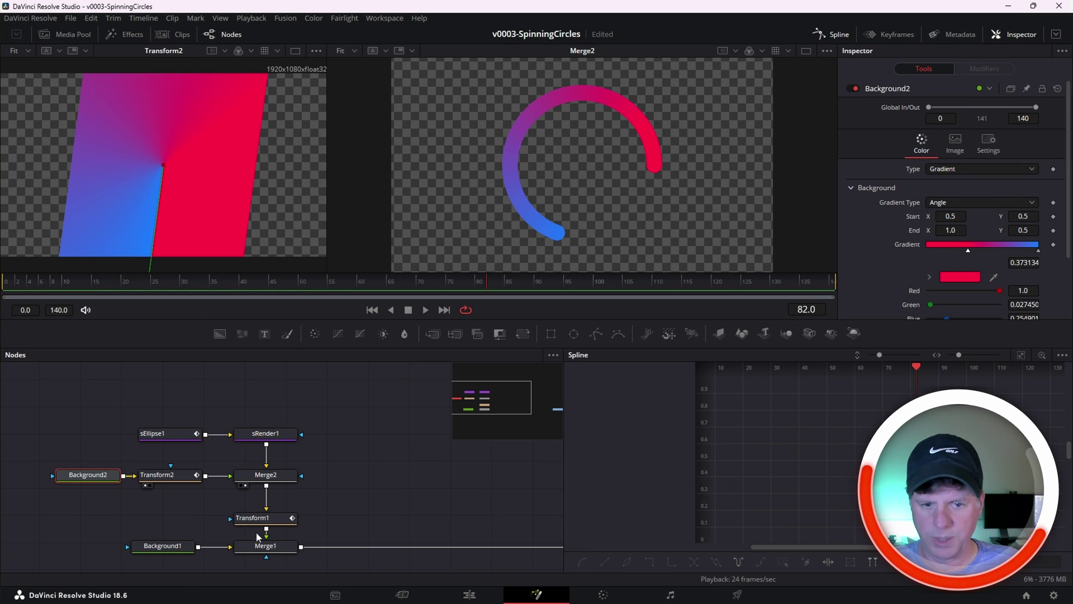
{"action": "left_click", "coordinate": [260, 520]}
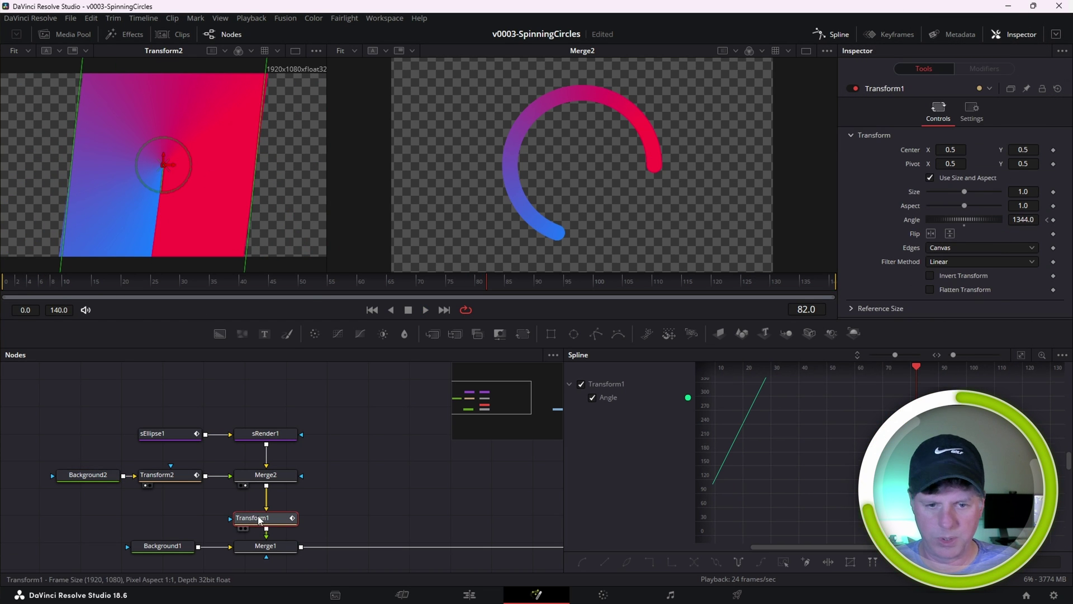
{"action": "left_click", "coordinate": [266, 545]}
{"action": "key", "text": "2"}
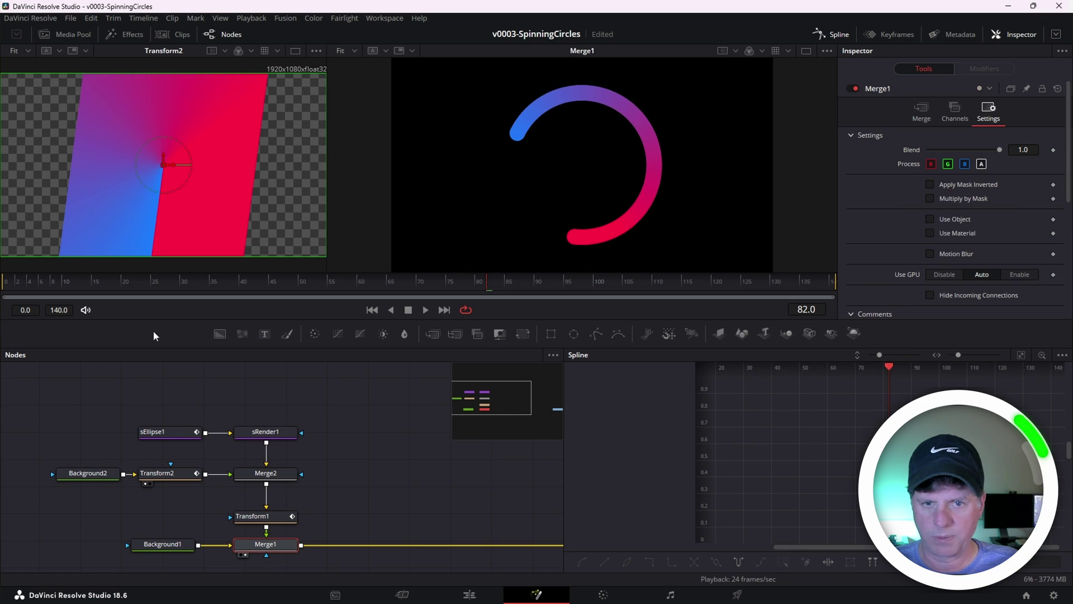
{"action": "key", "text": "space"}
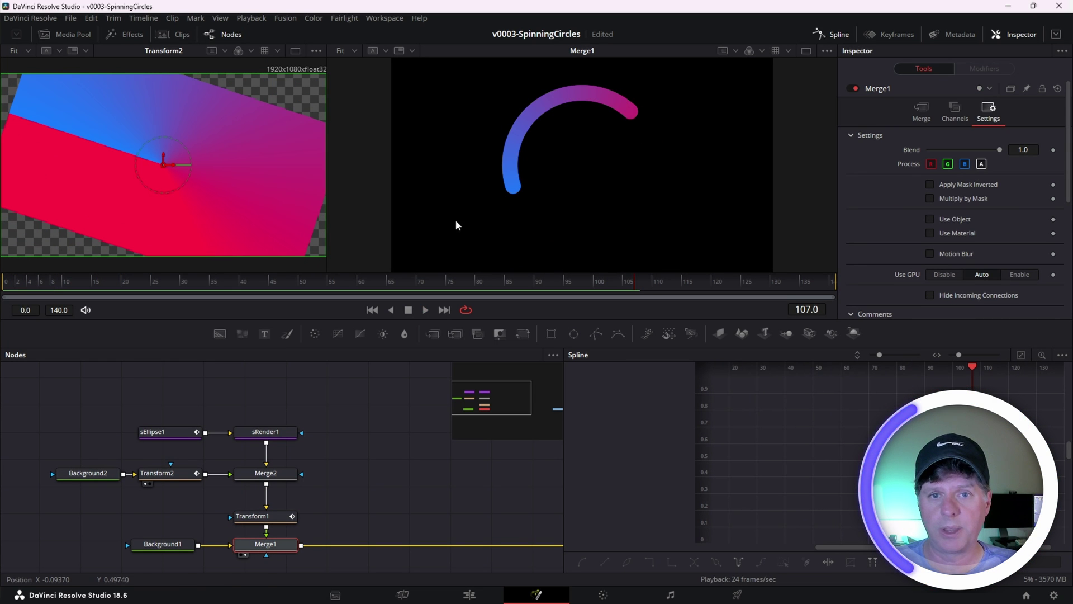
{"action": "key", "text": "space"}
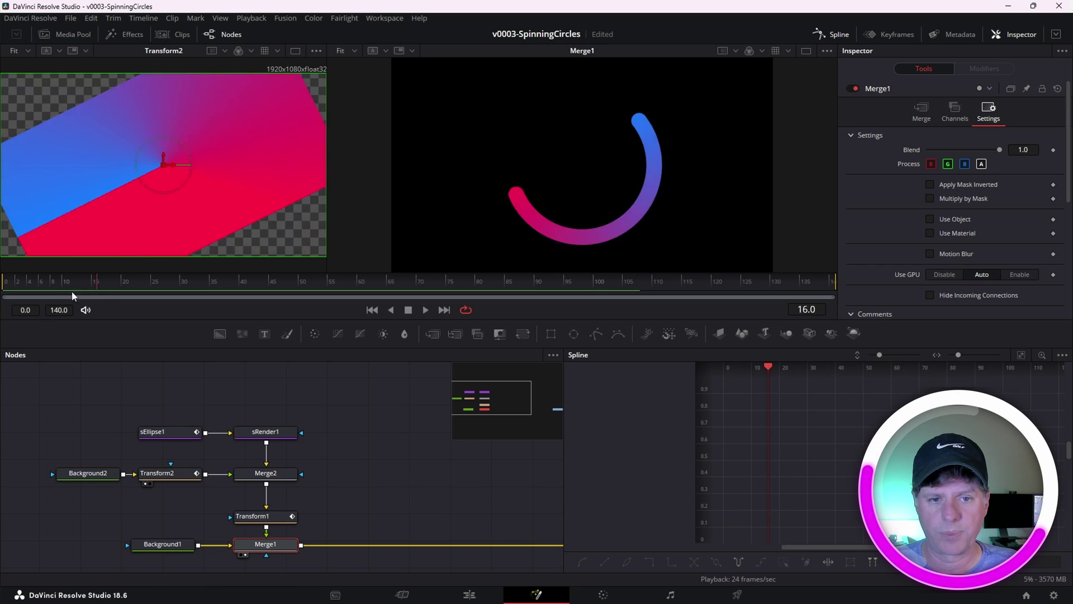
{"action": "left_click", "coordinate": [149, 287]}
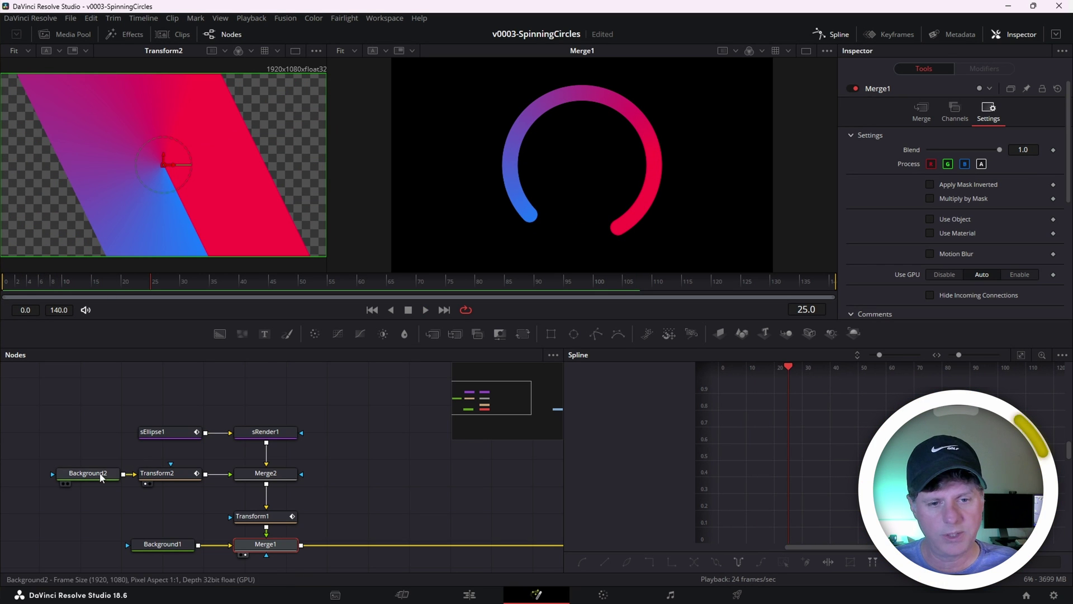
Step: Paste an instance of Transform2 into the empty area above sEllipse1
{"action": "left_click", "coordinate": [158, 478]}
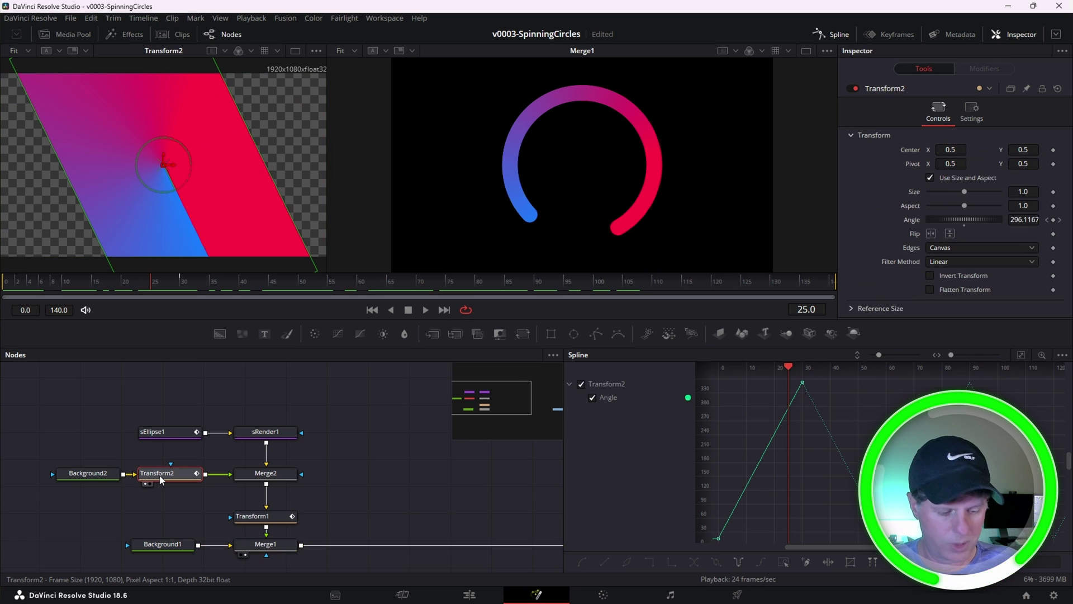
{"action": "left_click", "coordinate": [166, 384]}
{"action": "key", "text": "ctrl+shift+v"}
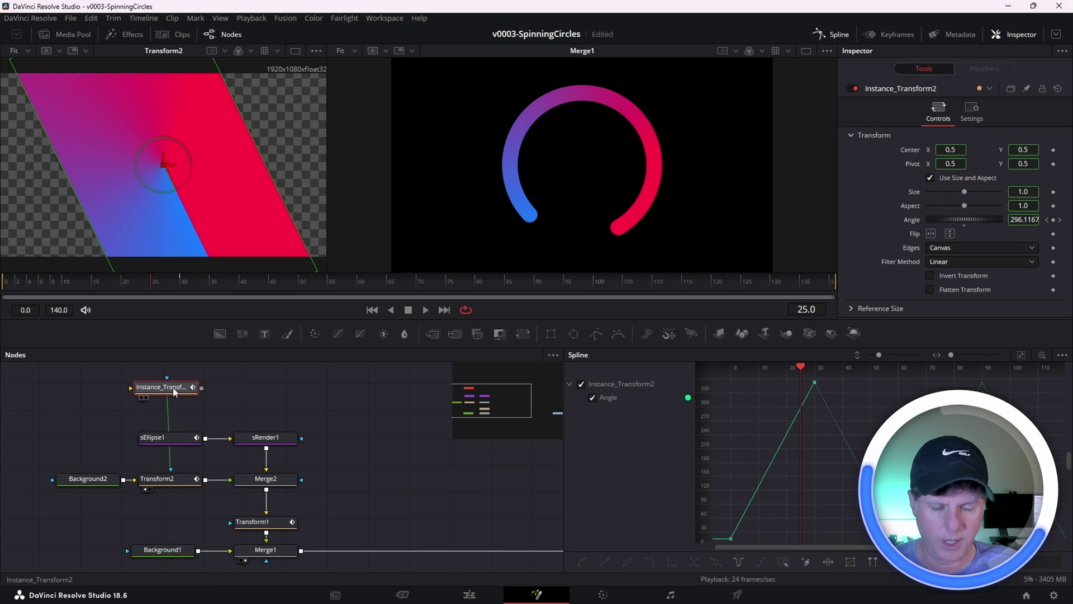
{"action": "left_click_drag", "start_coordinate": [188, 391], "coordinate": [184, 392]}
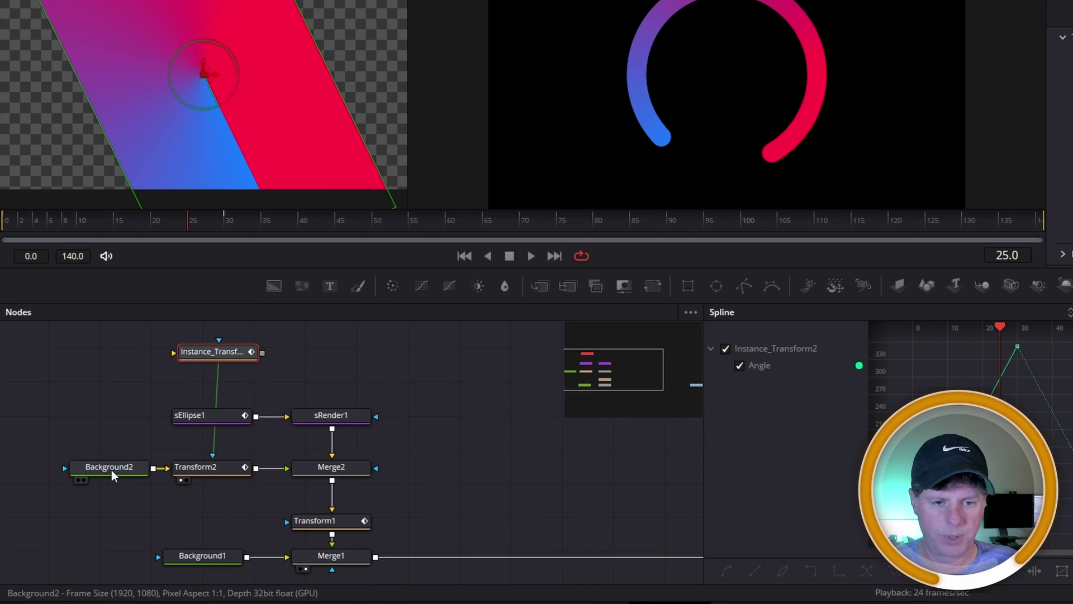
Step: Paste a copy of Background2 beside the instanced transform and connect it to that transform's input
{"action": "left_click", "coordinate": [112, 469]}
{"action": "key", "text": "ctrl+c"}
{"action": "left_click", "coordinate": [91, 348]}
{"action": "key", "text": "ctrl+v"}
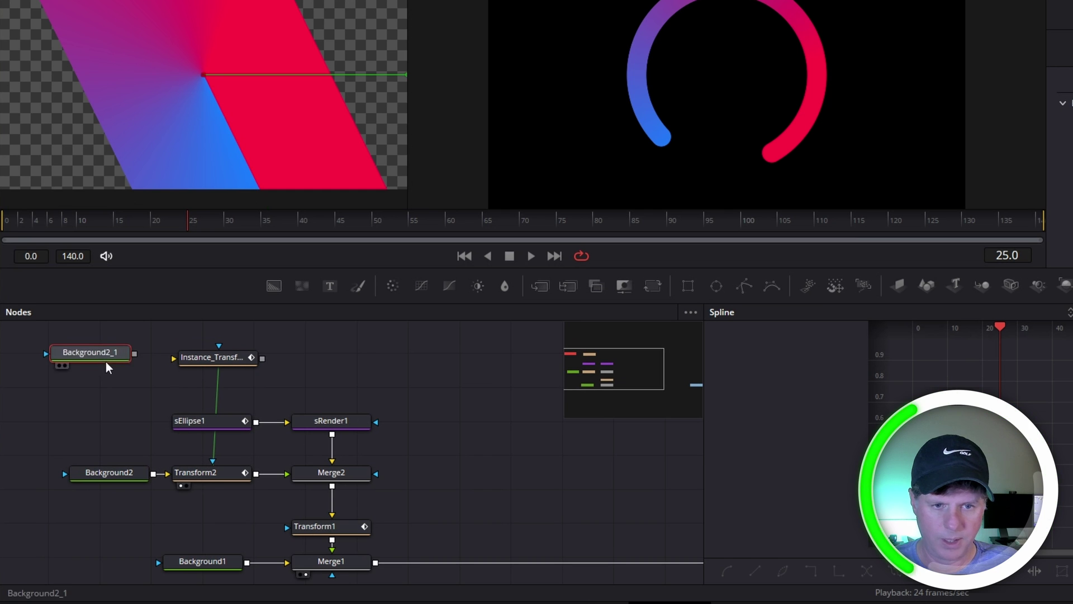
{"action": "left_click_drag", "start_coordinate": [134, 353], "coordinate": [184, 360]}
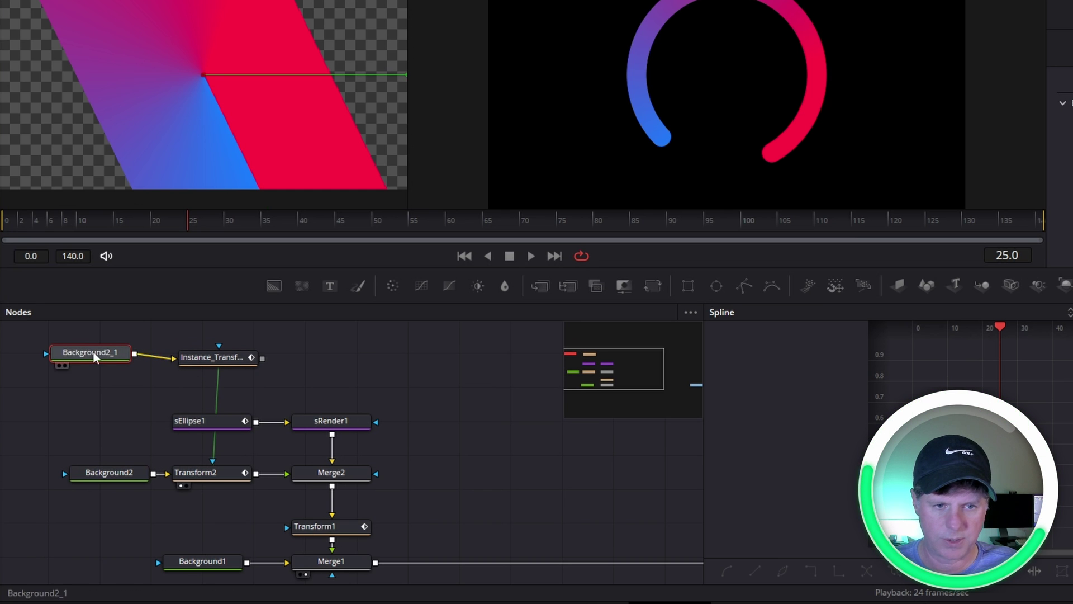
Step: Align Background2_1 with the instanced transform, move its pinkish-red gradient stop to 0.0, and recolor that stop black
{"action": "left_click_drag", "start_coordinate": [93, 351], "coordinate": [110, 358]}
{"action": "left_click", "coordinate": [216, 357]}
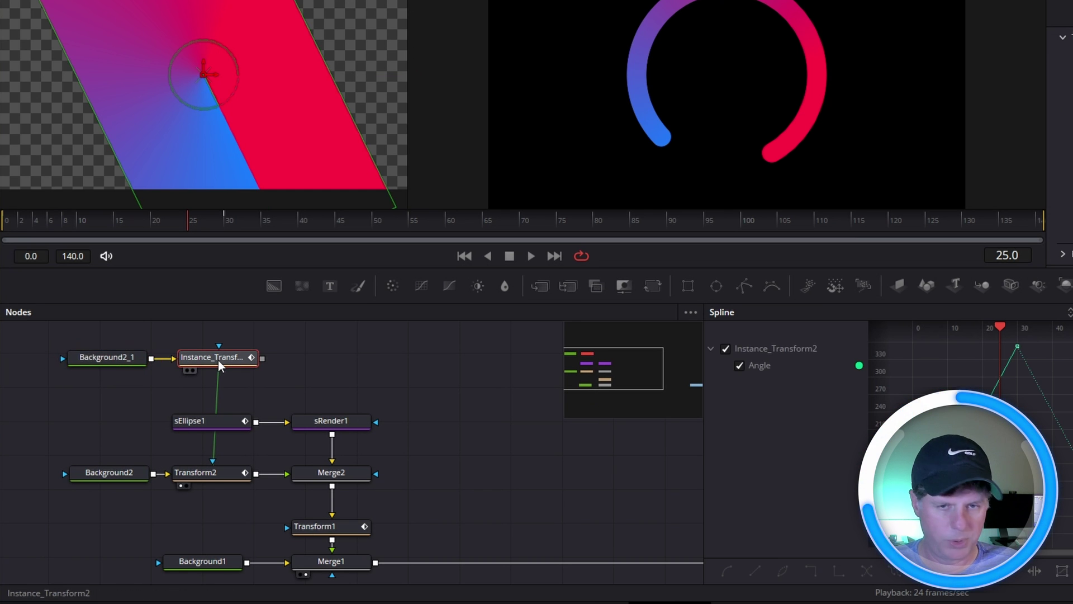
{"action": "left_click", "coordinate": [112, 359]}
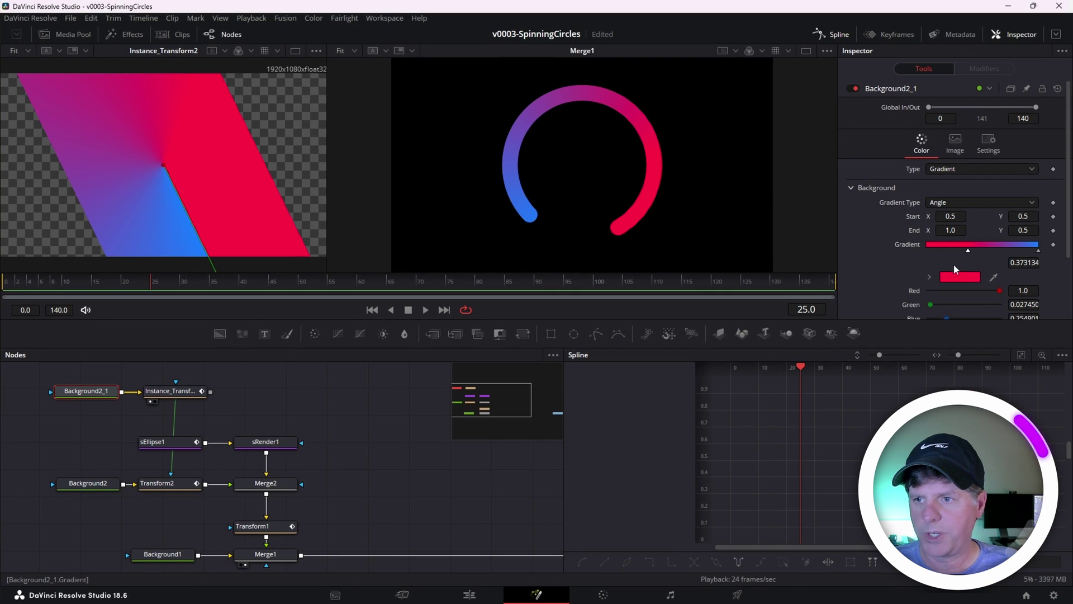
{"action": "left_click_drag", "start_coordinate": [968, 252], "coordinate": [909, 254]}
{"action": "left_click", "coordinate": [960, 277]}
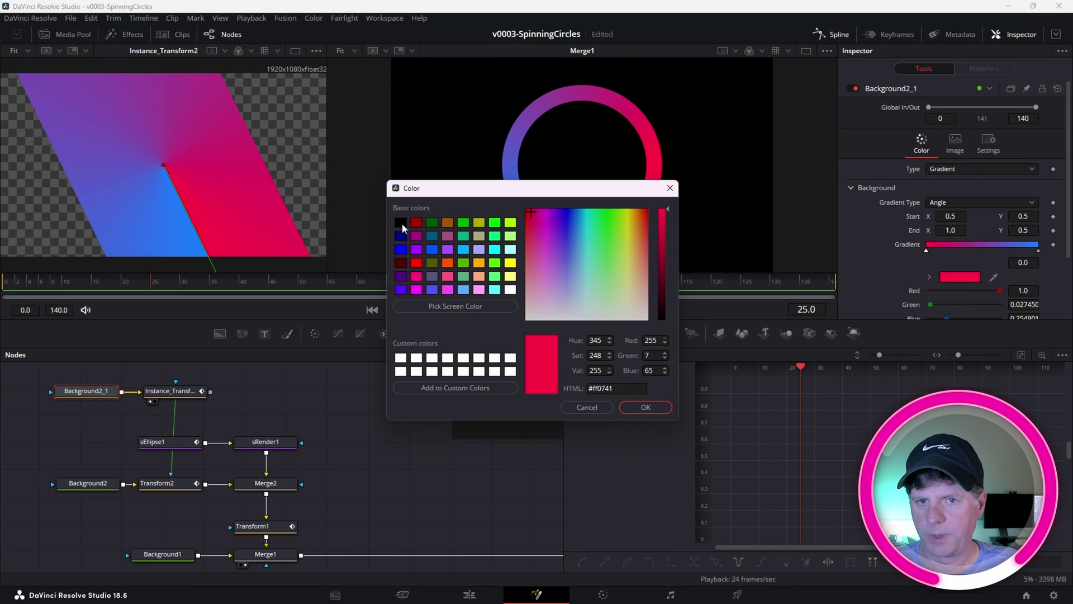
{"action": "left_click", "coordinate": [405, 224]}
{"action": "left_click", "coordinate": [643, 409]}
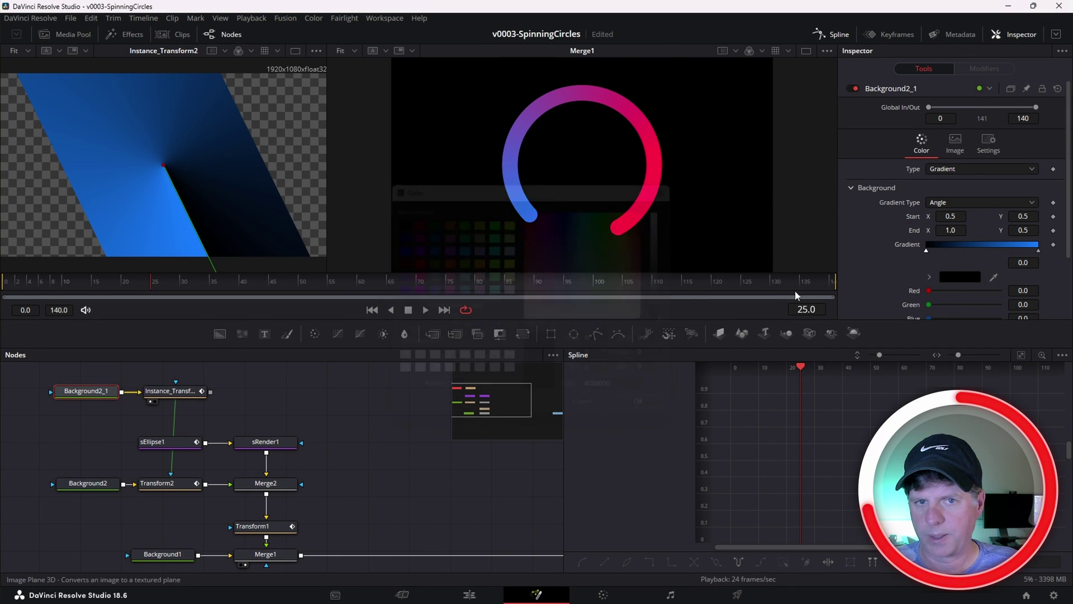
Step: Recolor the blue end stop of Background2_1's gradient white and scrub through the early frames
{"action": "left_click", "coordinate": [1039, 251]}
{"action": "left_click", "coordinate": [960, 277]}
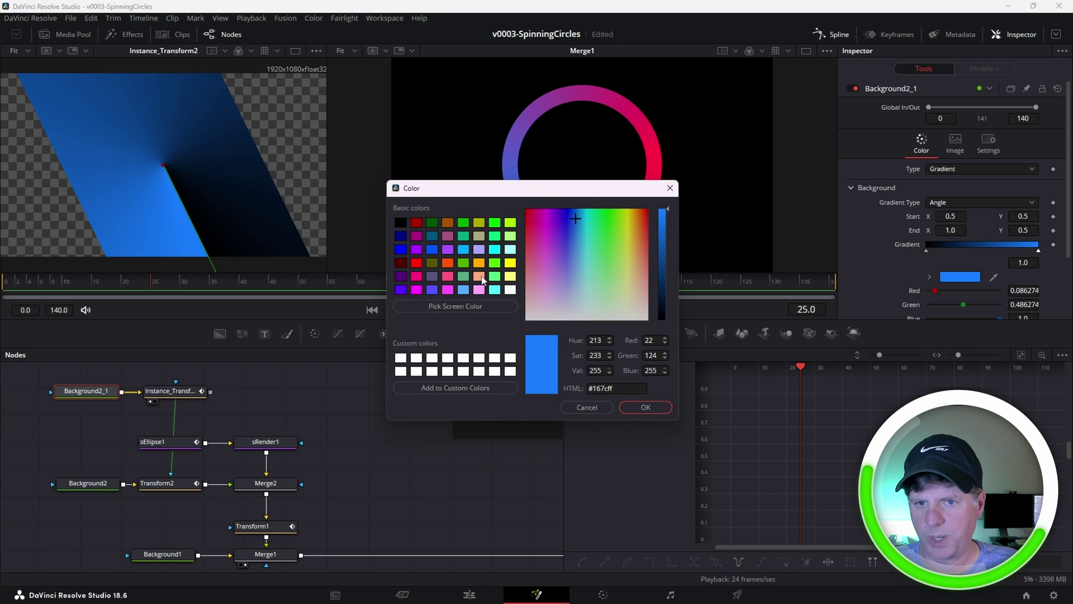
{"action": "left_click", "coordinate": [511, 289]}
{"action": "left_click", "coordinate": [640, 411]}
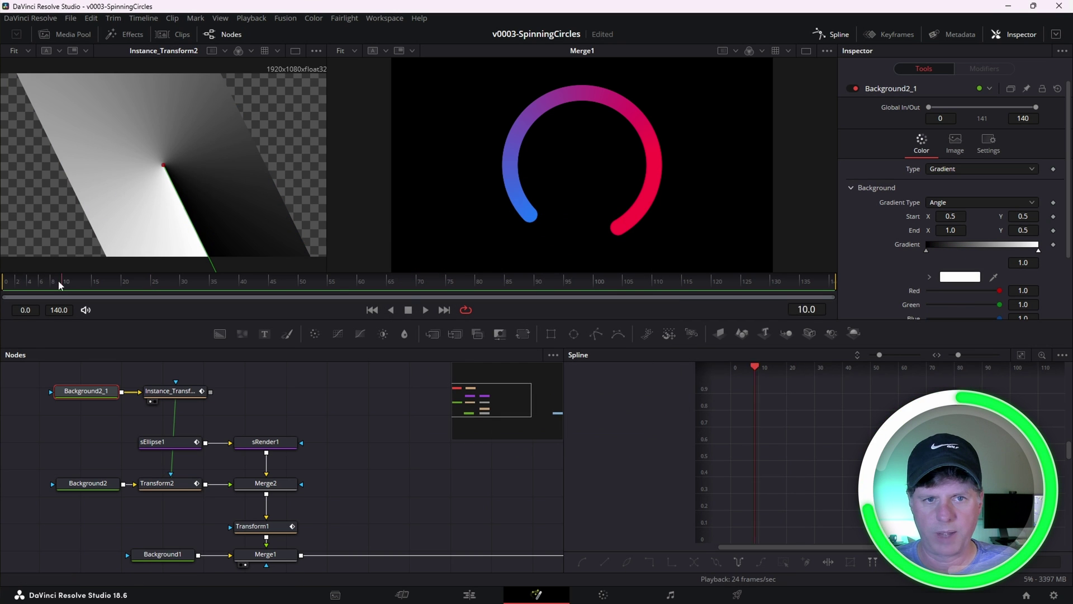
{"action": "mouse_move", "coordinate": [17, 285]}
{"action": "left_mouse_down"}
{"action": "mouse_move", "coordinate": [190, 292]}
{"action": "mouse_move", "coordinate": [22, 285]}
{"action": "left_mouse_up"}
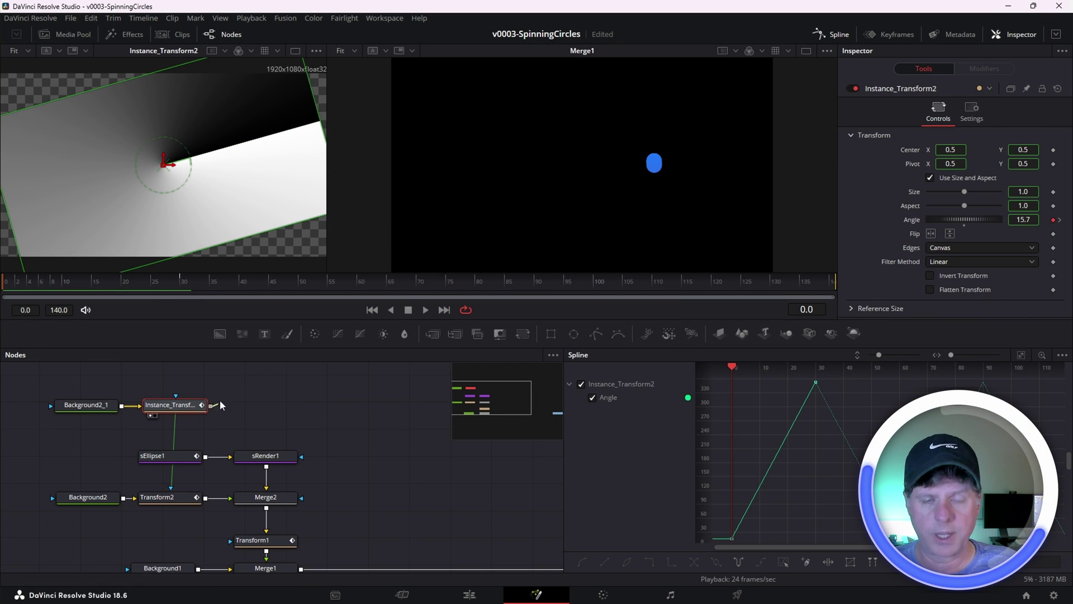
Step: Connect Instance_Transform2 to sRender1's mask input, set the mask channel to Luminance, and scrub to frame 24
{"action": "left_click_drag", "start_coordinate": [220, 403], "coordinate": [293, 364]}
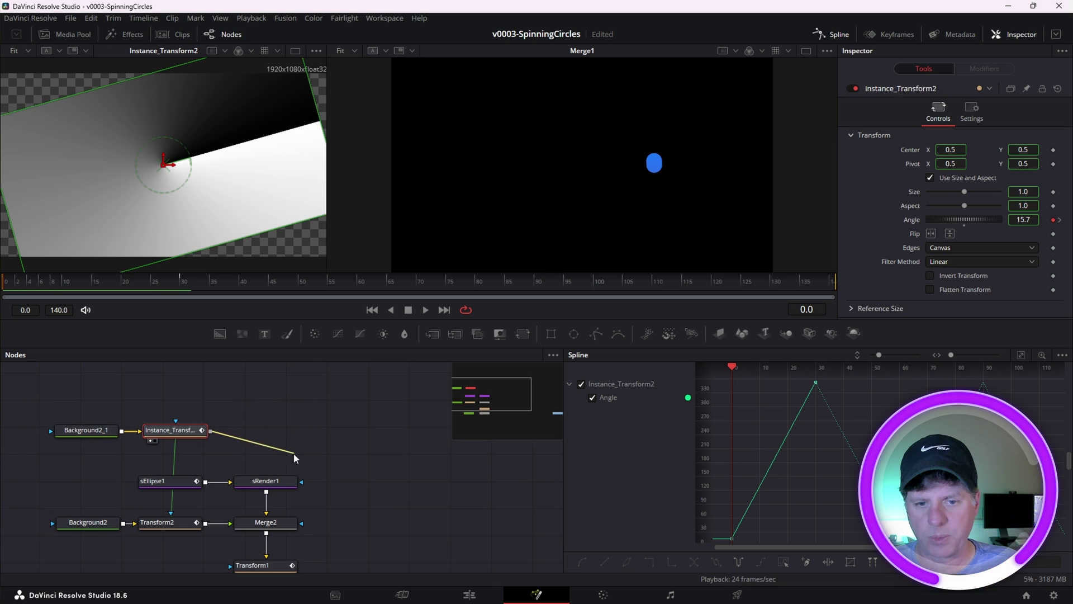
{"action": "left_click_drag", "start_coordinate": [304, 478], "coordinate": [301, 483]}
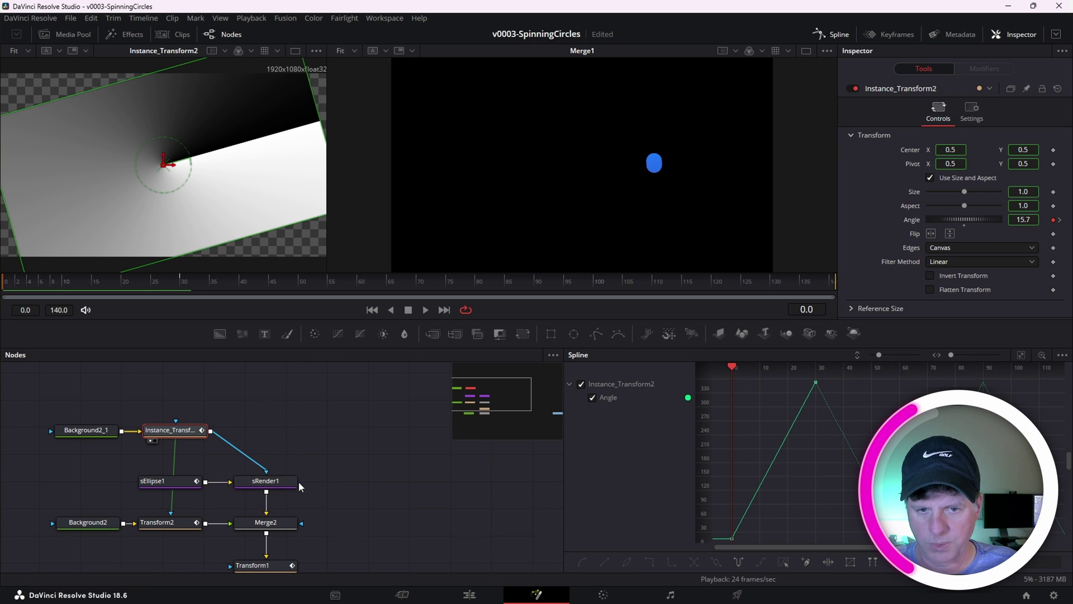
{"action": "left_click", "coordinate": [269, 481]}
{"action": "left_click", "coordinate": [972, 144]}
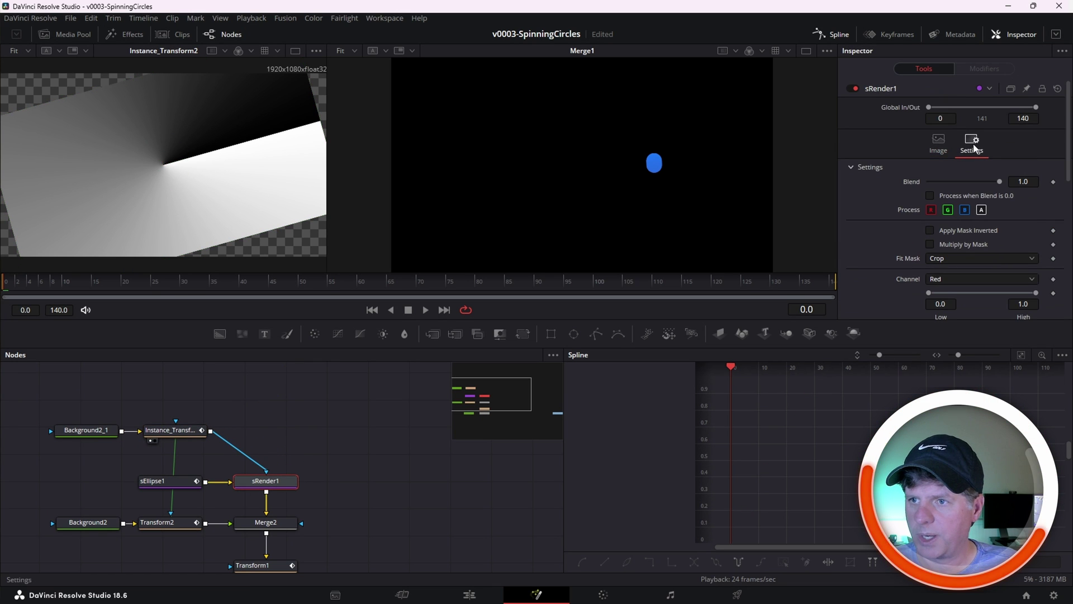
{"action": "left_click", "coordinate": [948, 281]}
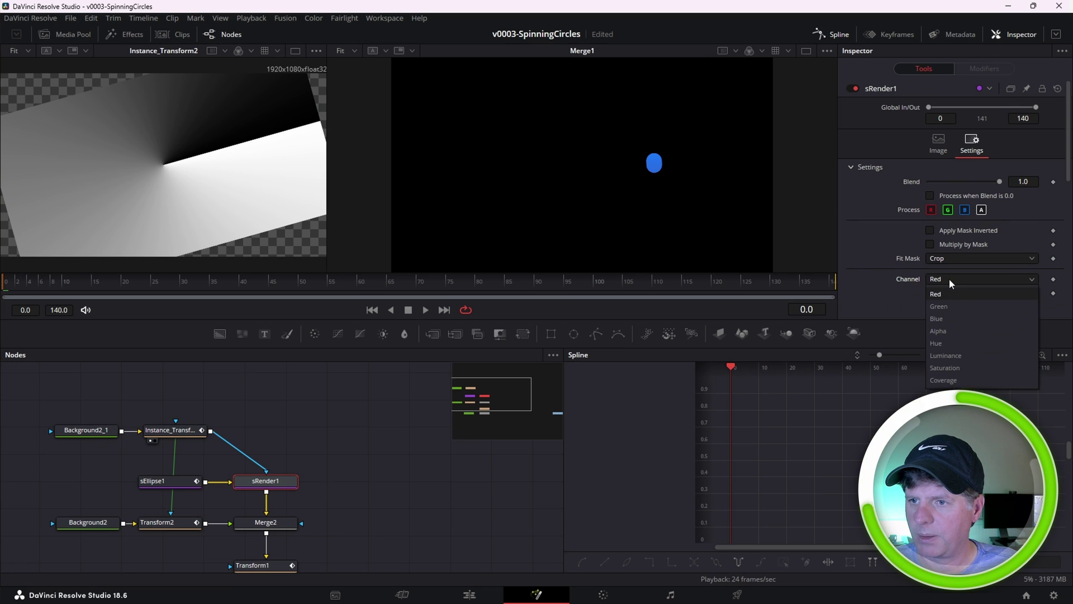
{"action": "left_click", "coordinate": [959, 358]}
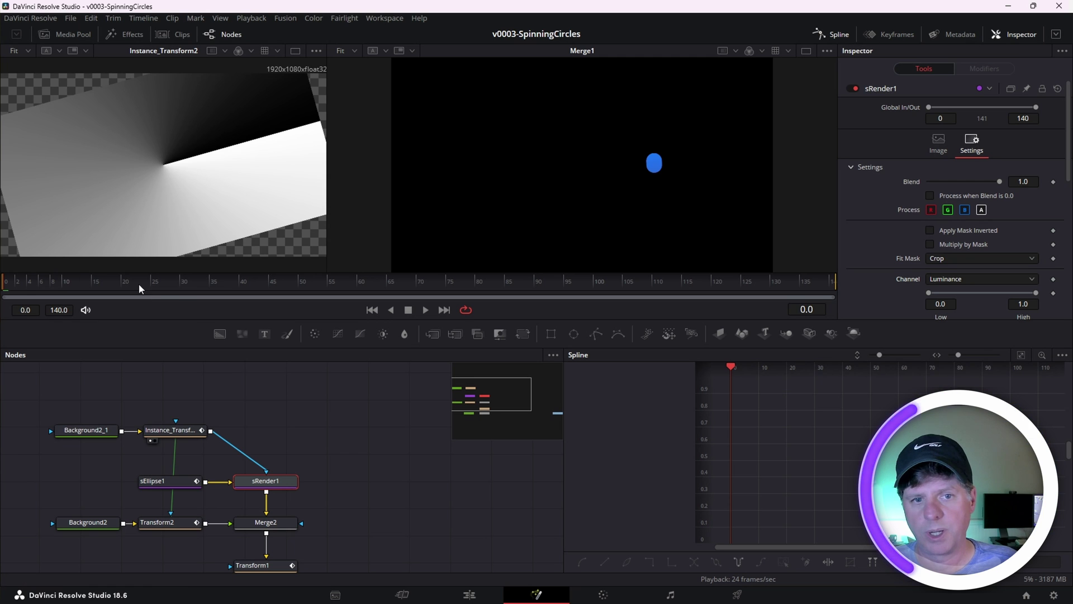
{"action": "mouse_move", "coordinate": [139, 283]}
{"action": "left_mouse_down"}
{"action": "mouse_move", "coordinate": [74, 283]}
{"action": "mouse_move", "coordinate": [166, 279]}
{"action": "mouse_move", "coordinate": [33, 275]}
{"action": "mouse_move", "coordinate": [144, 278]}
{"action": "left_mouse_up"}
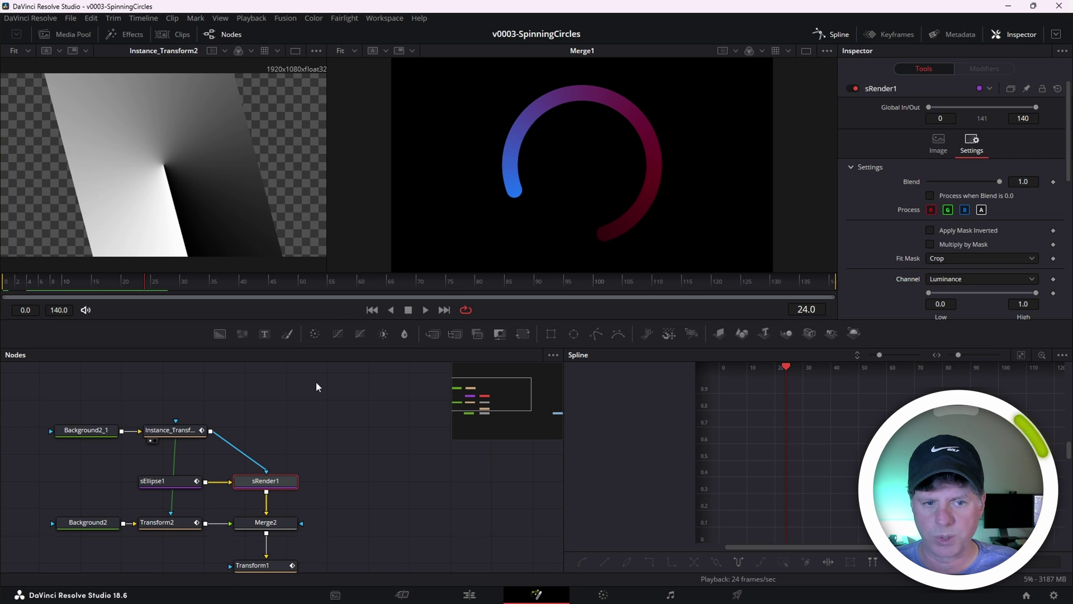
Step: Shift Background2_1's black gradient stop to about 0.43 and Background2's pinkish-red stop to about 0.63, and play back the Merge1 output
{"action": "left_click", "coordinate": [82, 431]}
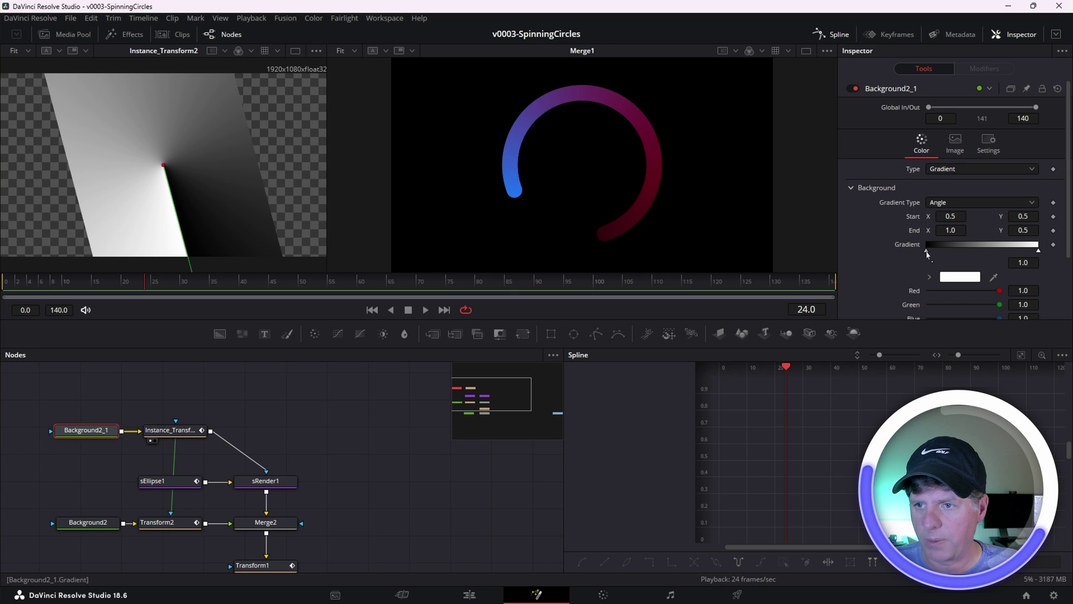
{"action": "left_click_drag", "start_coordinate": [927, 251], "coordinate": [977, 263]}
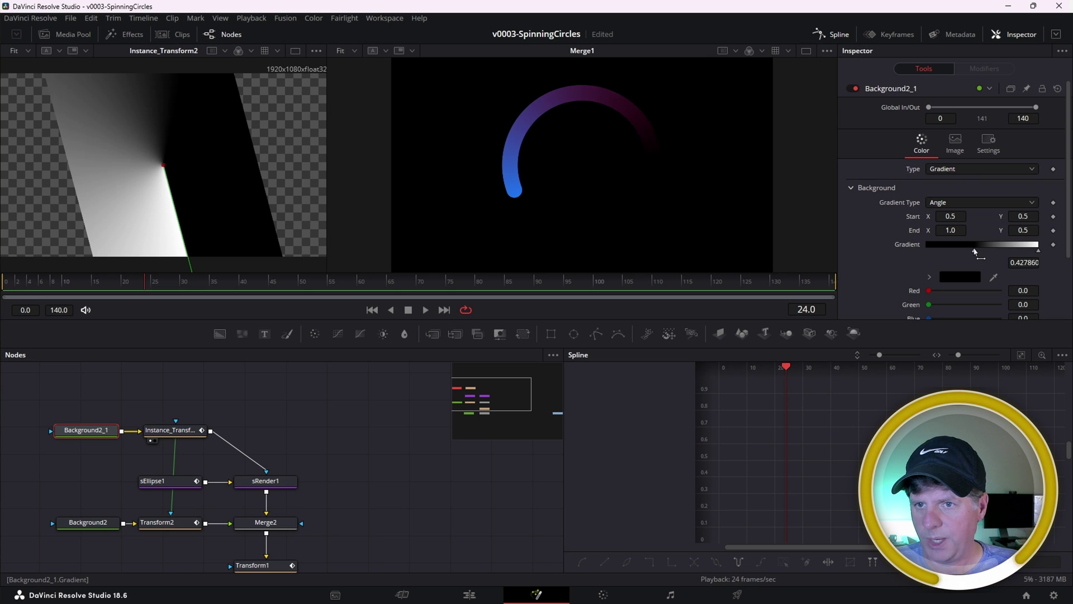
{"action": "mouse_move", "coordinate": [975, 252]}
{"action": "left_mouse_down"}
{"action": "mouse_move", "coordinate": [987, 254]}
{"action": "mouse_move", "coordinate": [976, 253]}
{"action": "left_mouse_up"}
{"action": "scroll", "coordinate": [373, 458], "scroll_direction": "down", "scroll_amount": 2}
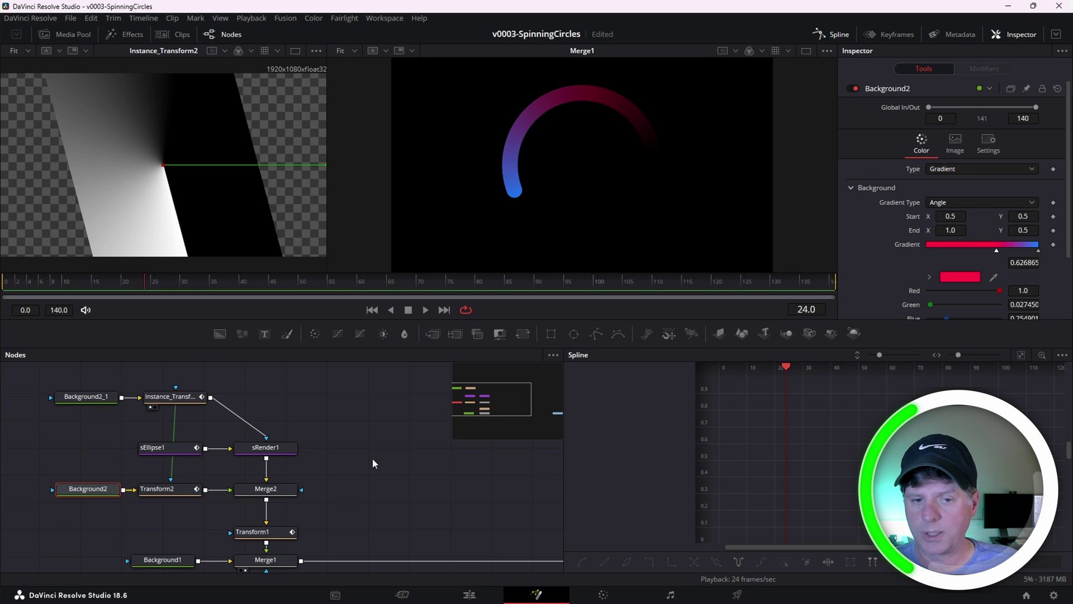
{"action": "left_click", "coordinate": [274, 530]}
{"action": "key", "text": "space"}
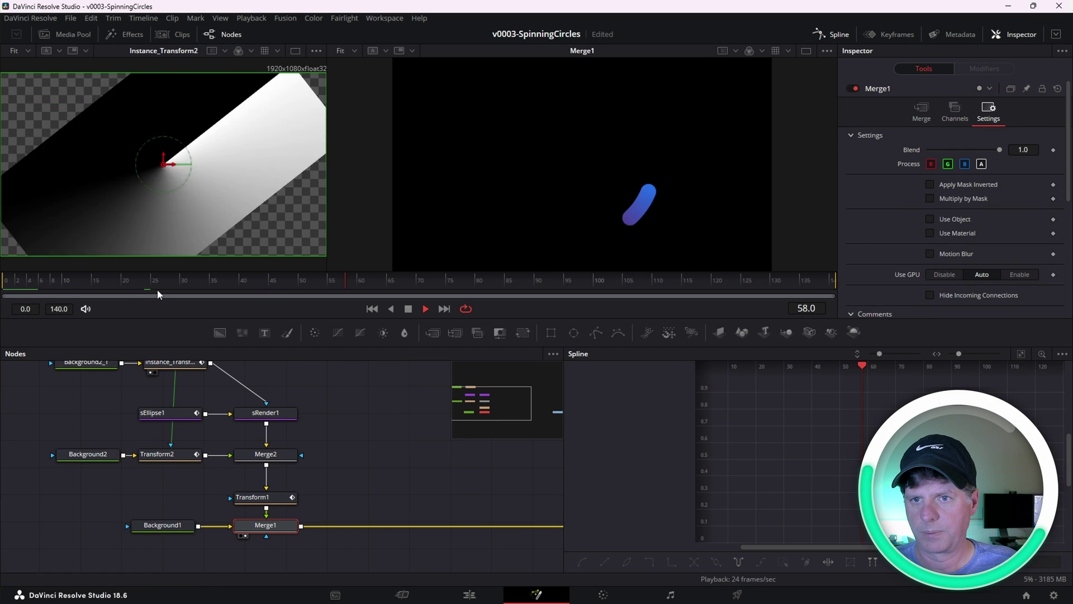
{"action": "key", "text": "space"}
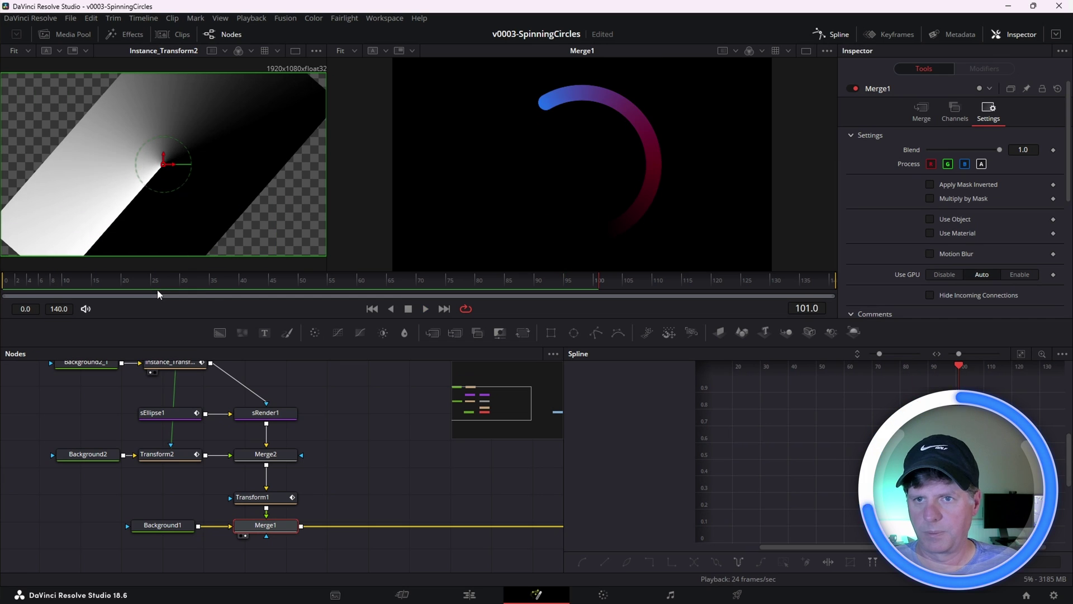
Step: Try Background2_1's black gradient stop at about 0.60 and play back the animation
{"action": "scroll", "coordinate": [130, 387], "scroll_direction": "up", "scroll_amount": 2}
{"action": "left_click", "coordinate": [90, 396]}
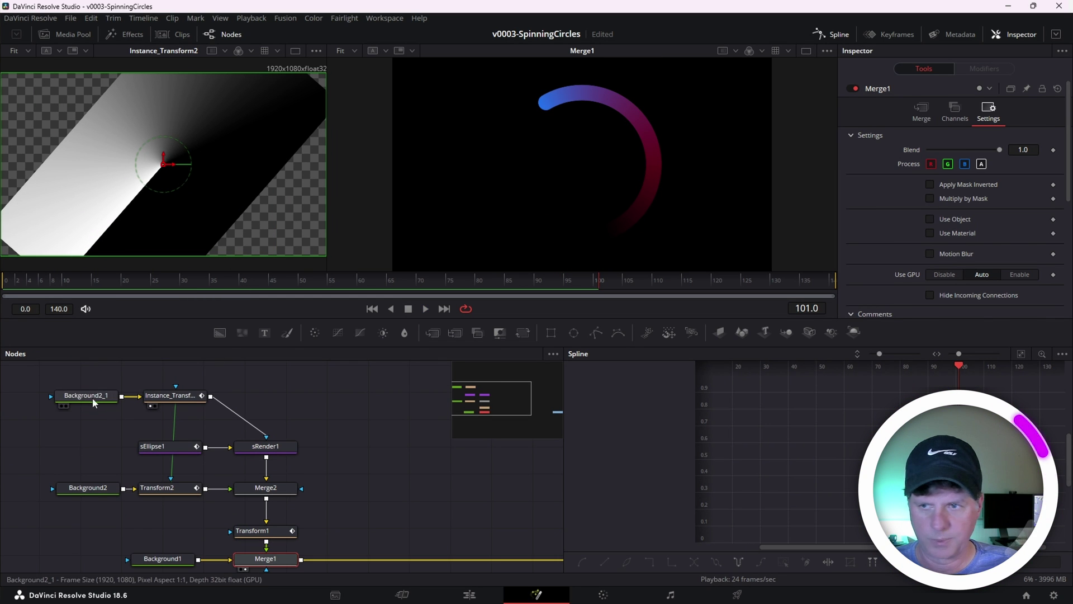
{"action": "left_click_drag", "start_coordinate": [977, 255], "coordinate": [1001, 253]}
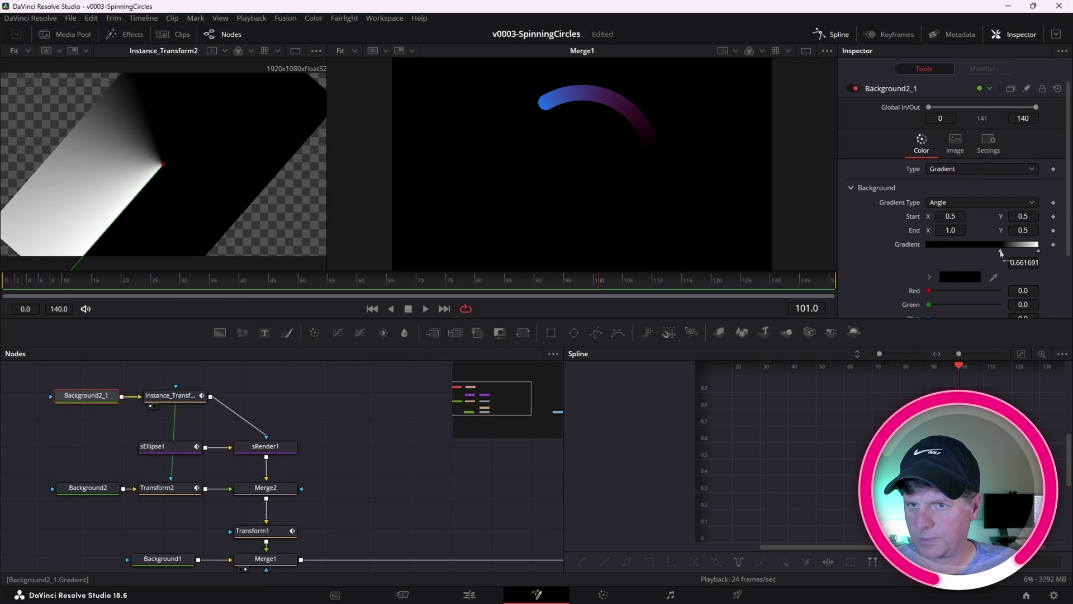
{"action": "key", "text": "space"}
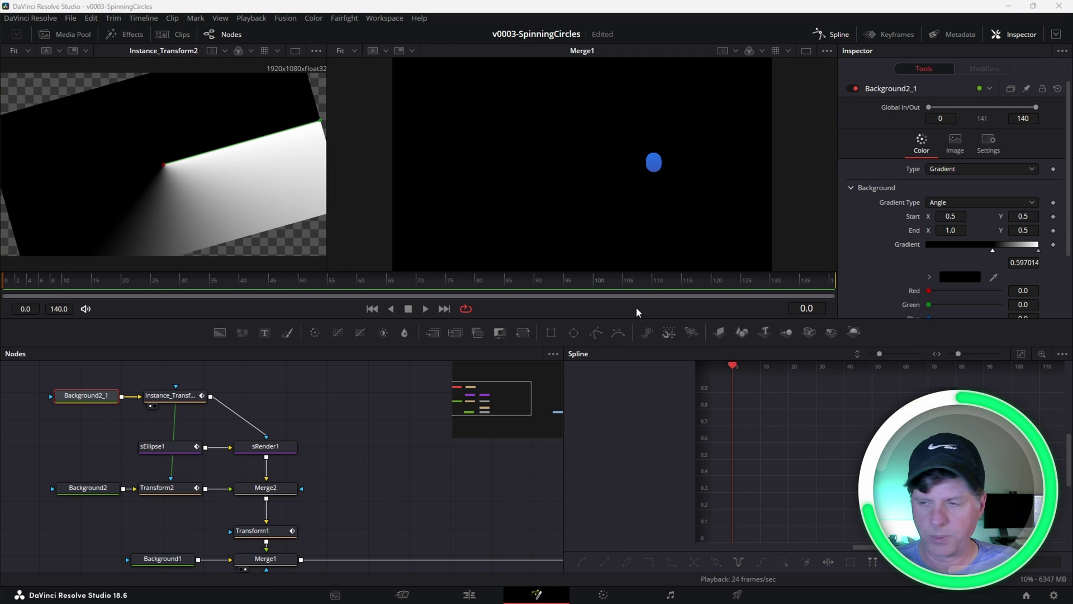
Step: Move Background2_1's black gradient stop back to 0.0 and preview the fading ring
{"action": "left_click_drag", "start_coordinate": [990, 250], "coordinate": [915, 251]}
{"action": "key", "text": "space"}
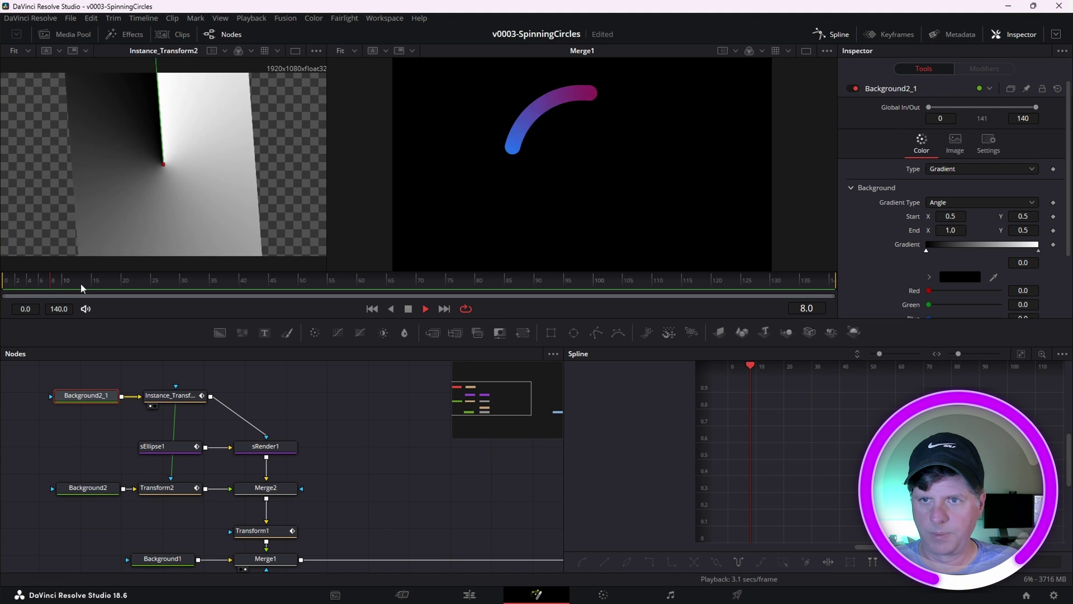
{"action": "key", "text": "space"}
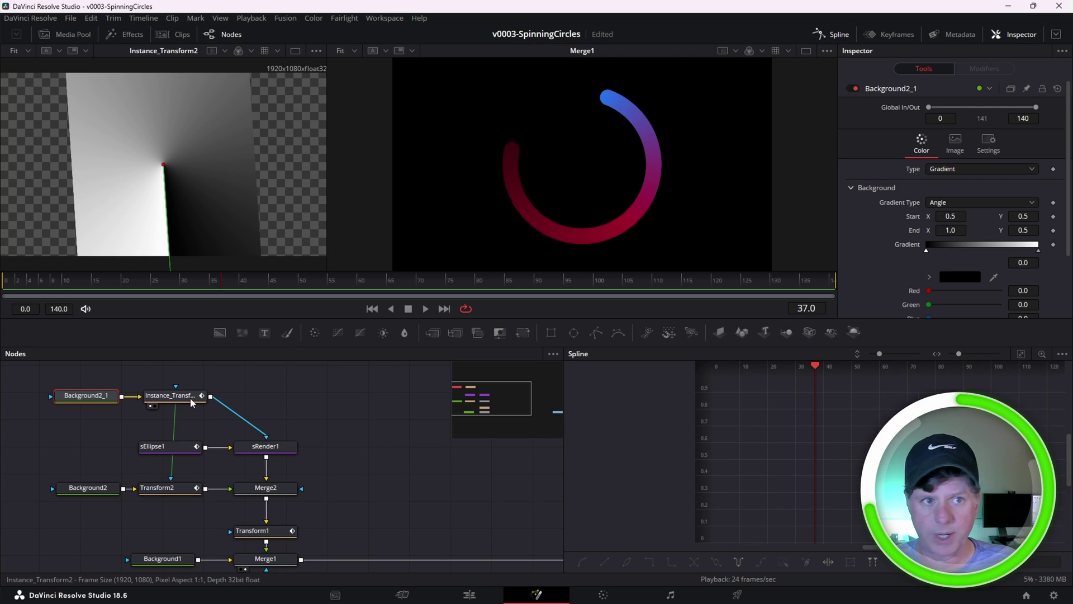
Step: Add an sRectangle node and merge its output with sEllipse1 ahead of sRender1
{"action": "mouse_move", "coordinate": [192, 403]}
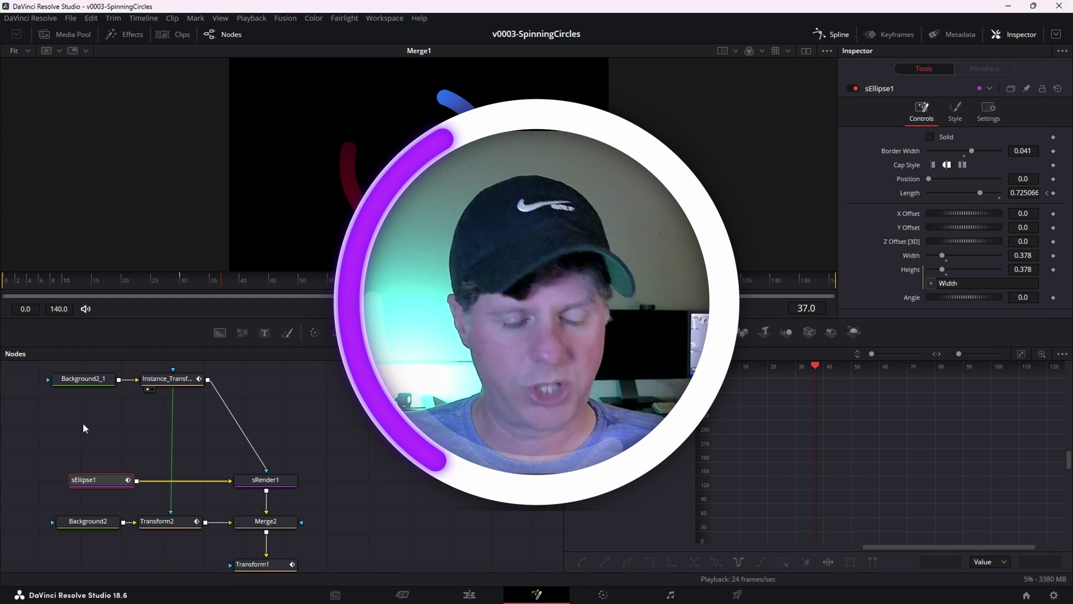
{"action": "key", "text": "shift+space"}
{"action": "type", "text": "mat"}
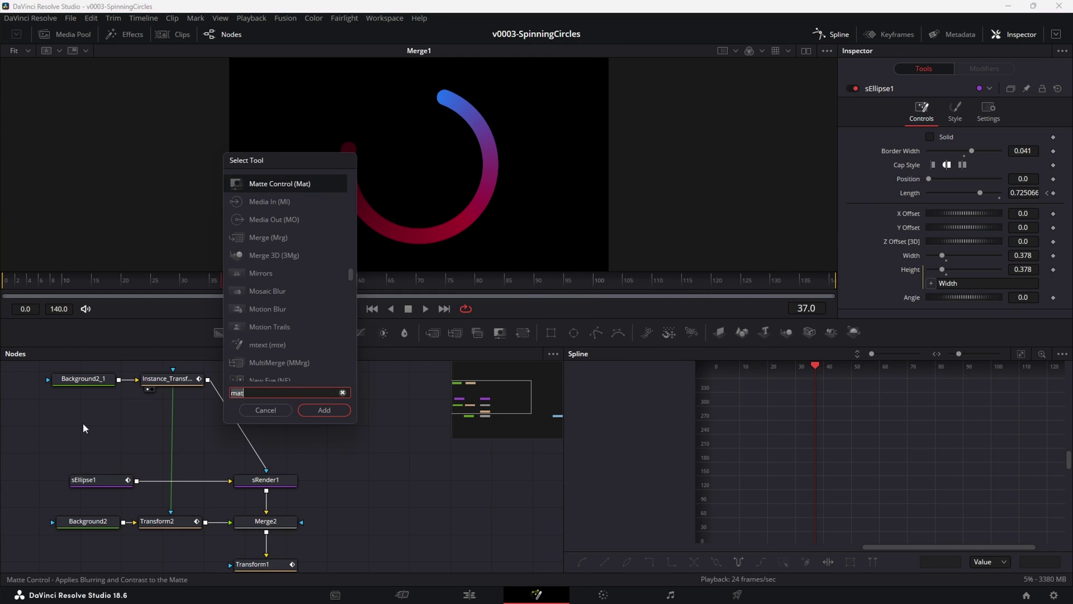
{"action": "type", "text": "sre"}
{"action": "key", "text": "Return"}
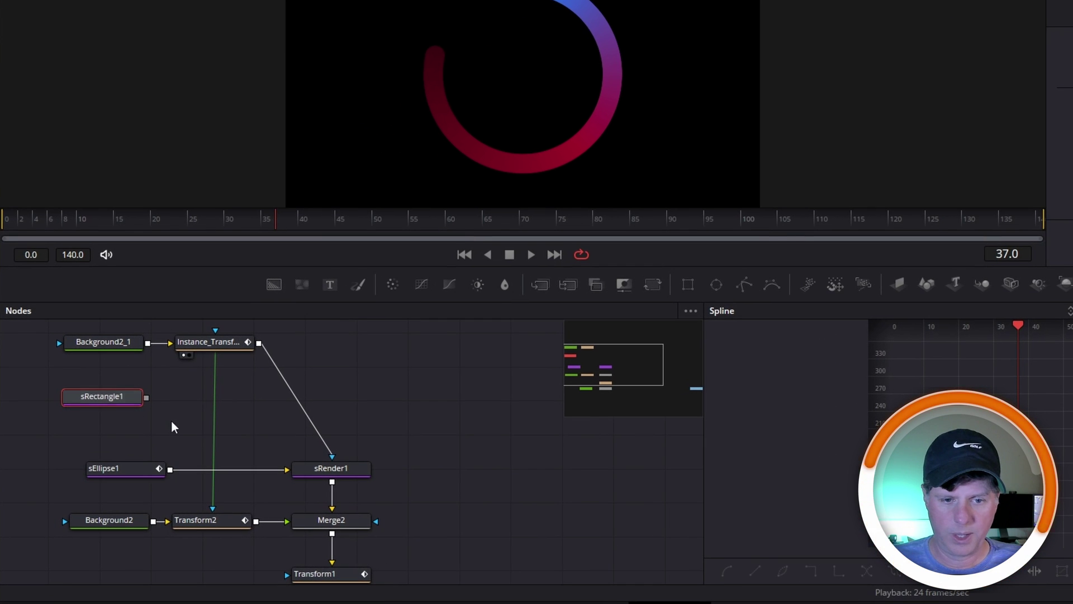
{"action": "left_click_drag", "start_coordinate": [146, 397], "coordinate": [170, 470]}
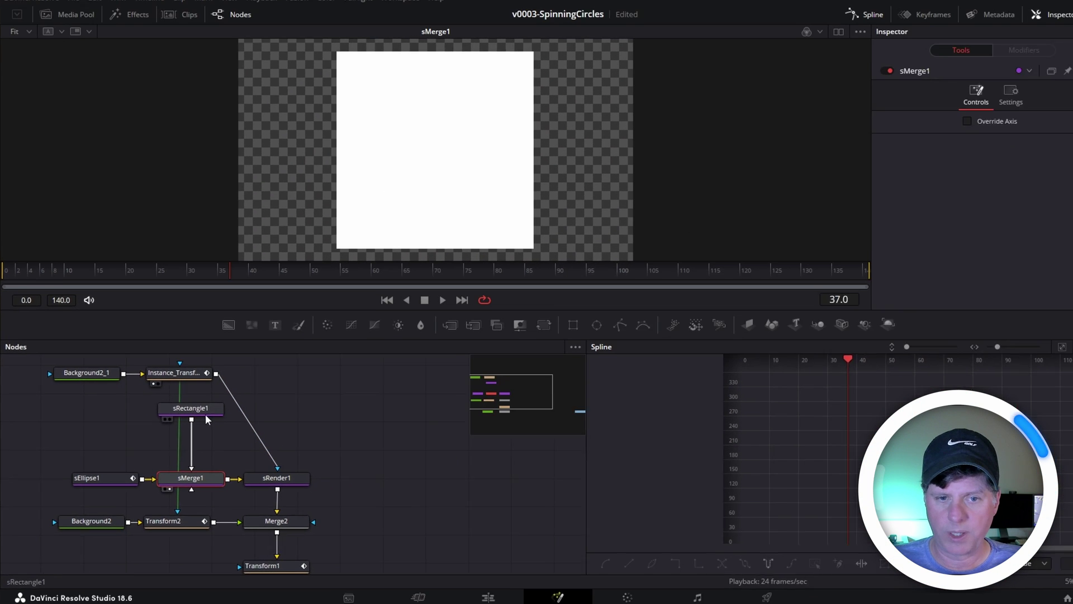
Step: Color sRectangle1 black and narrow its width to 0.01
{"action": "left_click", "coordinate": [254, 385]}
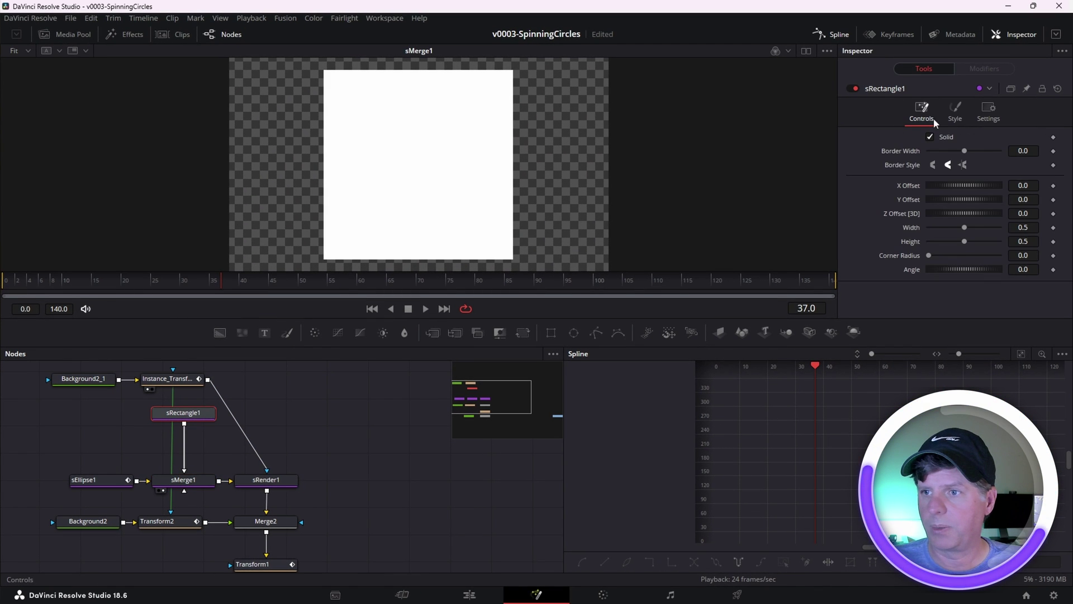
{"action": "left_click", "coordinate": [955, 111]}
{"action": "left_click", "coordinate": [955, 138]}
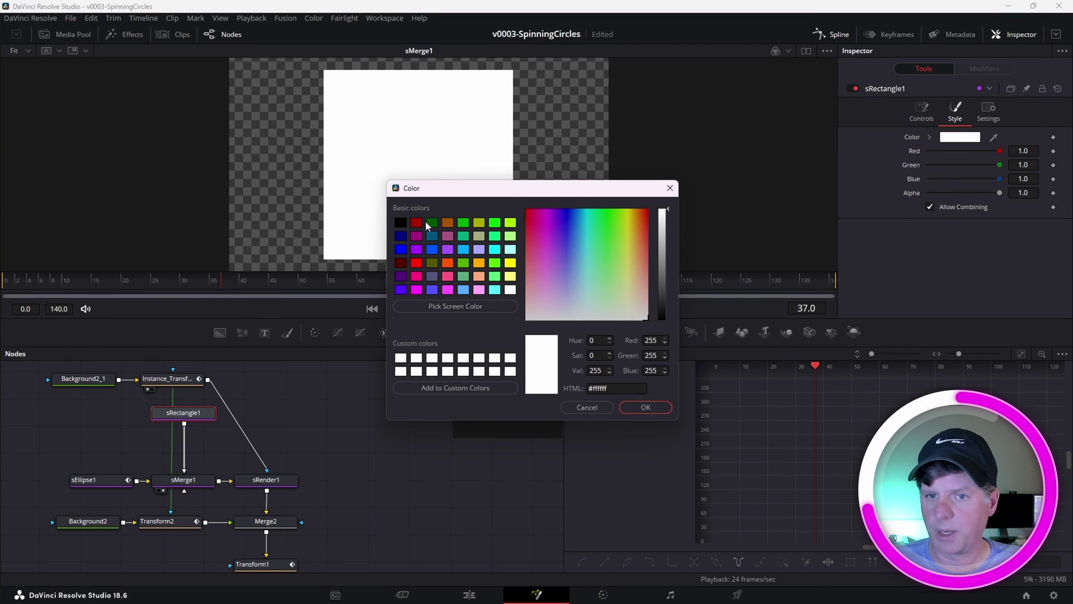
{"action": "left_click", "coordinate": [402, 224]}
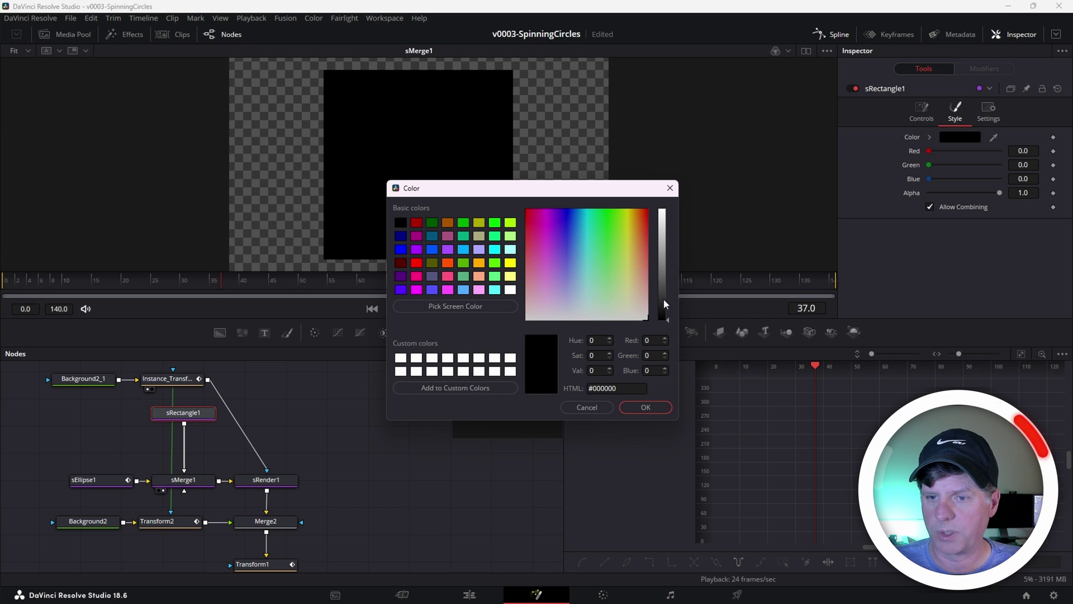
{"action": "left_click_drag", "start_coordinate": [663, 298], "coordinate": [663, 338]}
{"action": "left_click", "coordinate": [645, 407]}
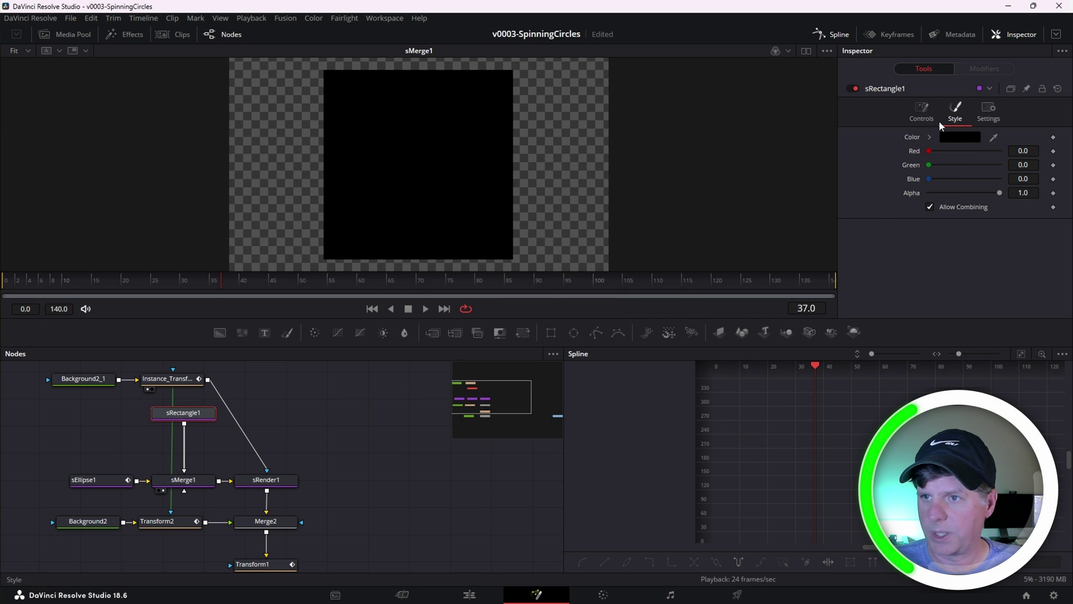
{"action": "left_click", "coordinate": [922, 115]}
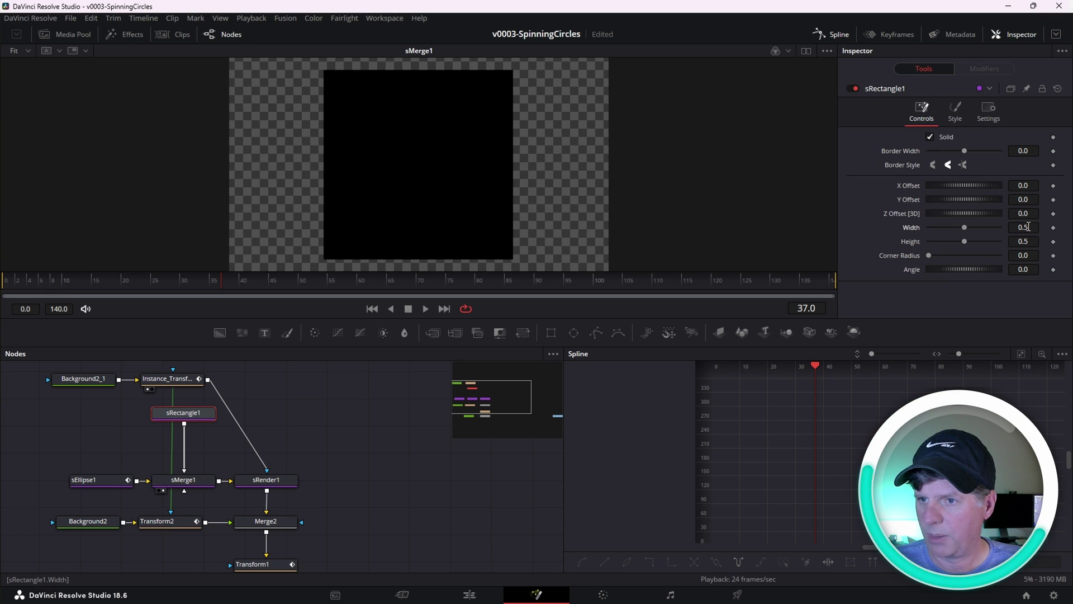
{"action": "left_click_drag", "start_coordinate": [1029, 226], "coordinate": [984, 226]}
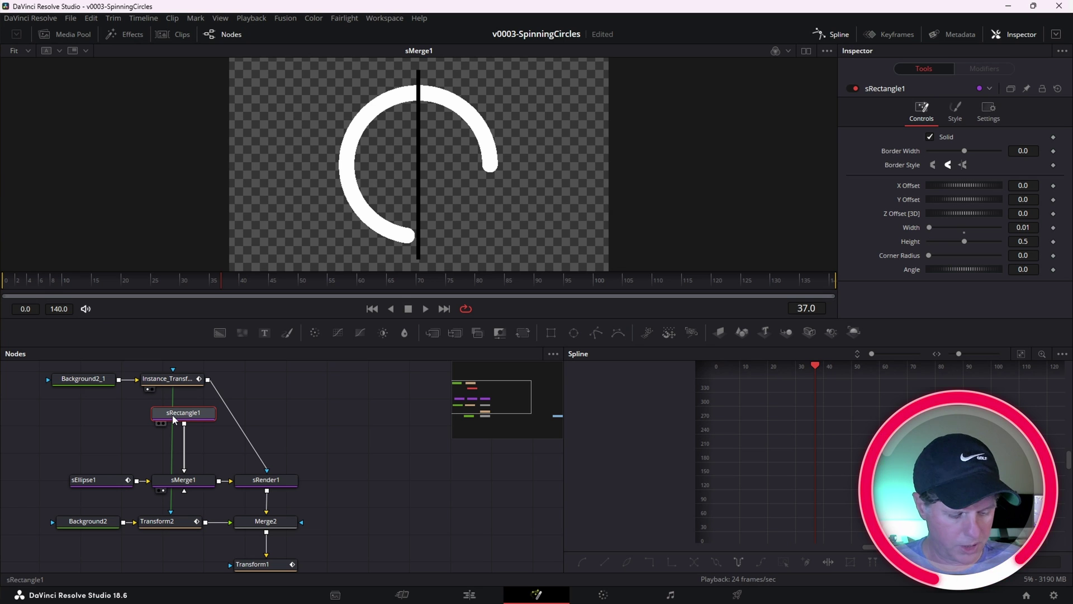
Step: Insert an sDuplicate node between sRectangle1 and sMerge1
{"action": "key", "text": "shift+space"}
{"action": "type", "text": "sd"}
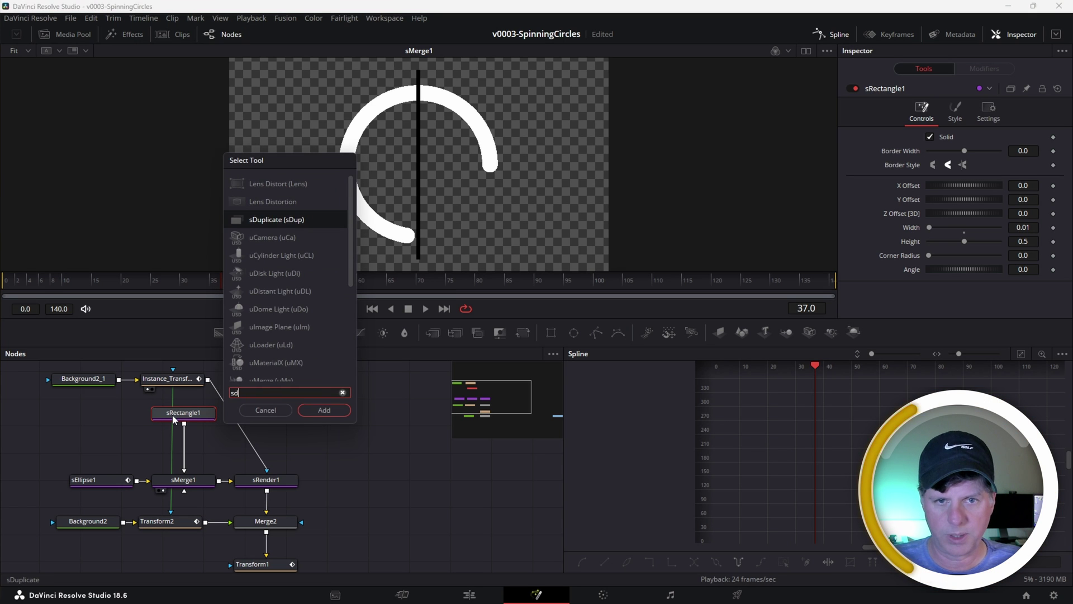
{"action": "key", "text": "Return"}
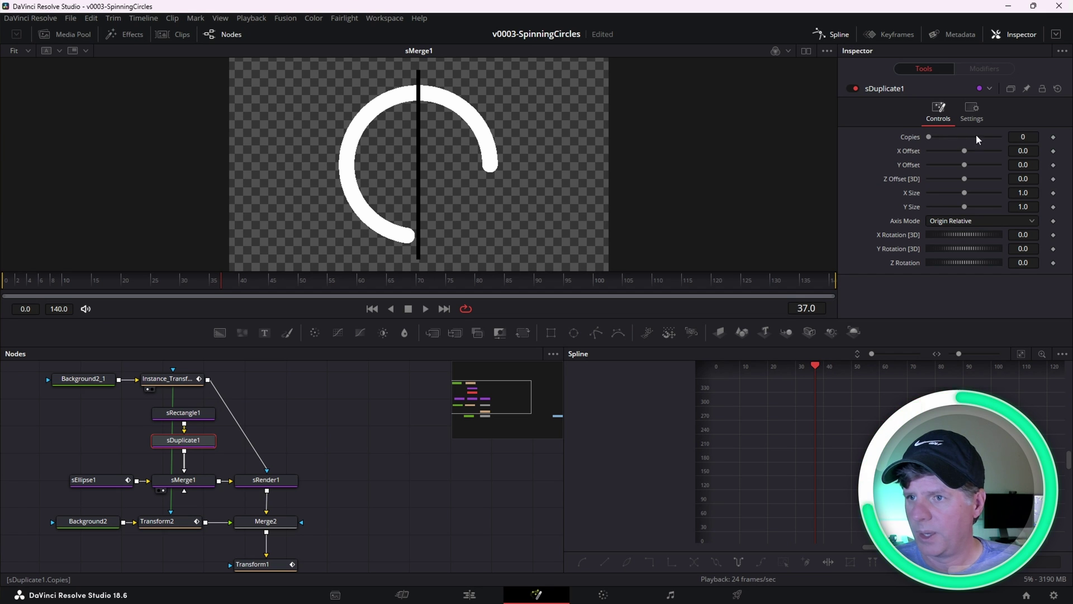
Step: Set sDuplicate1 to 20 copies and drive its Z Rotation with the expression 360/Copies
{"action": "left_click", "coordinate": [1031, 134]}
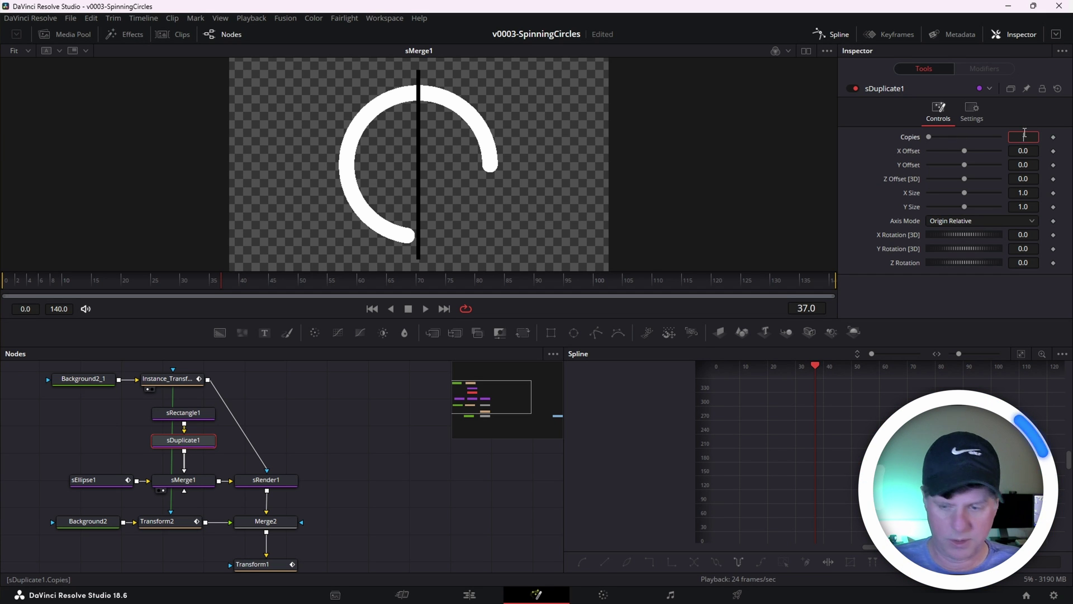
{"action": "type", "text": "20"}
{"action": "left_click", "coordinate": [870, 194]}
{"action": "mouse_move", "coordinate": [967, 262]}
{"action": "left_mouse_down"}
{"action": "mouse_move", "coordinate": [944, 262]}
{"action": "mouse_move", "coordinate": [965, 262]}
{"action": "left_mouse_up"}
{"action": "double_click", "coordinate": [901, 264]}
{"action": "right_click", "coordinate": [901, 264]}
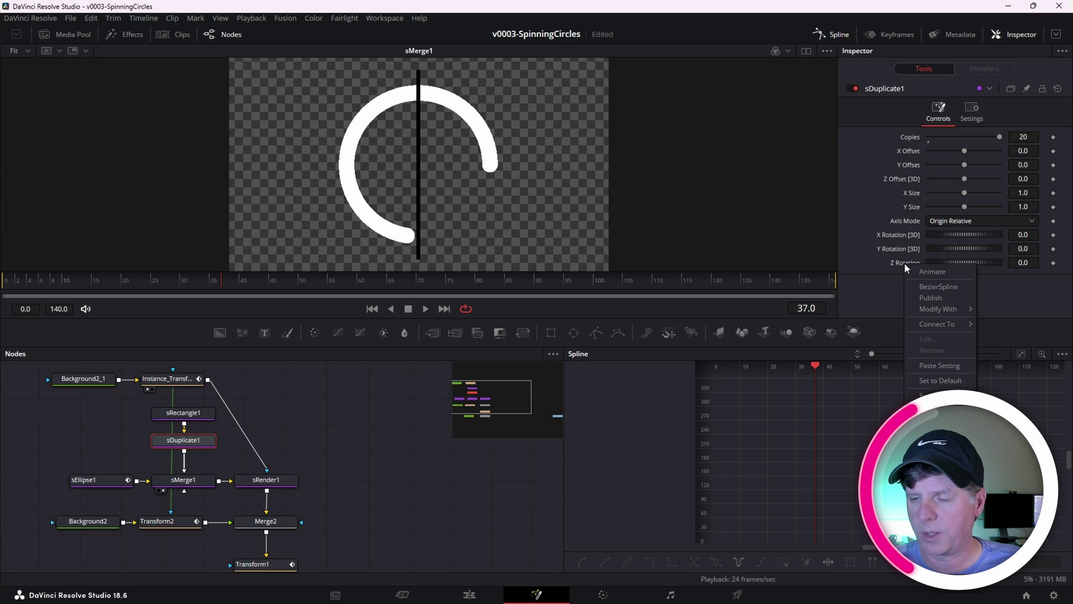
{"action": "left_click", "coordinate": [931, 395]}
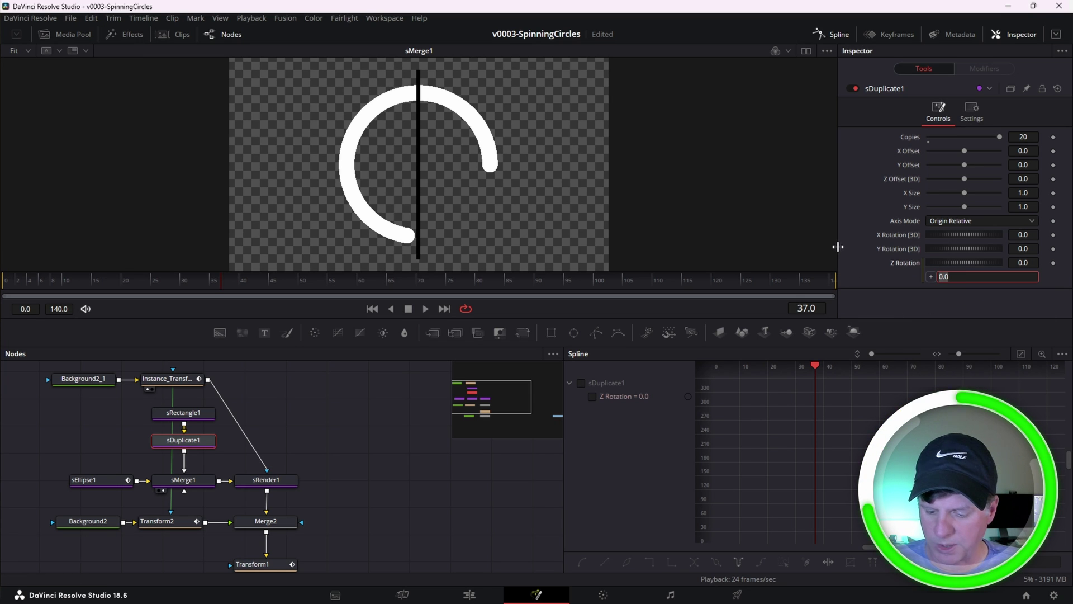
{"action": "type", "text": "360"}
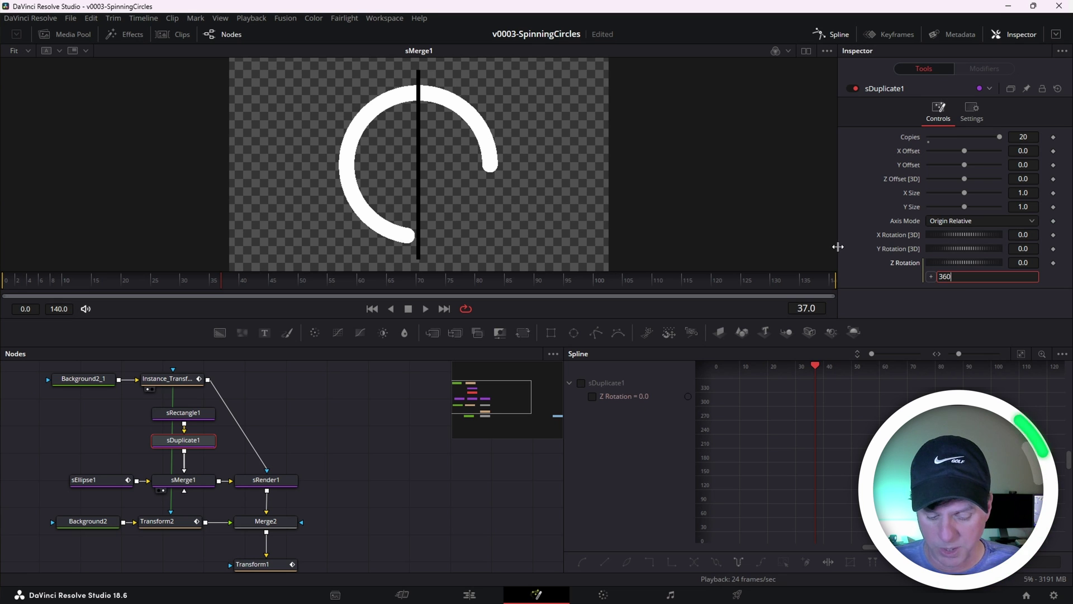
{"action": "type", "text": "/Copies"}
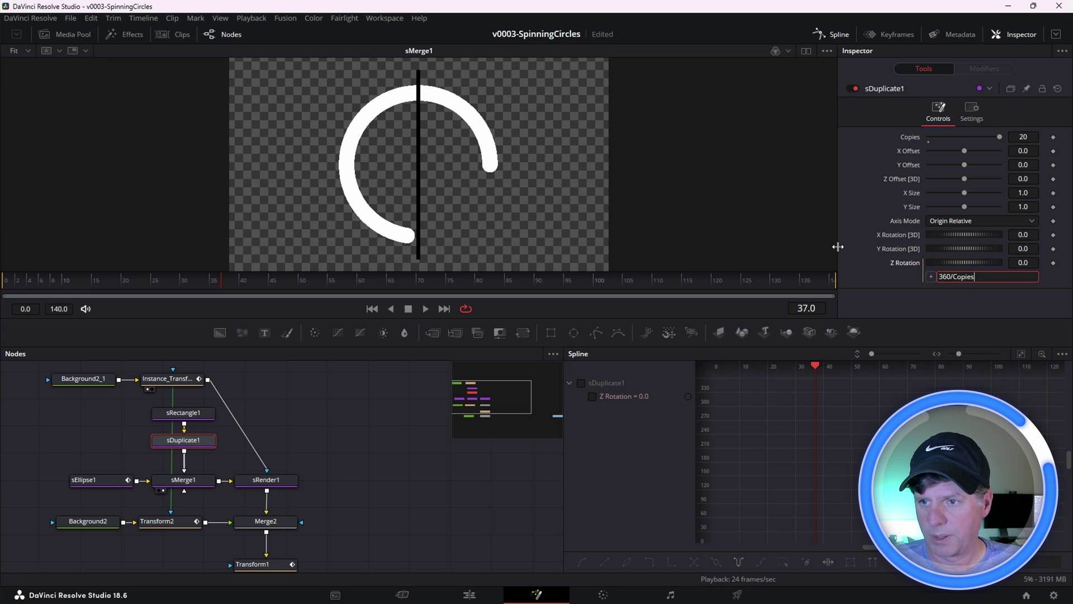
{"action": "key", "text": "Return"}
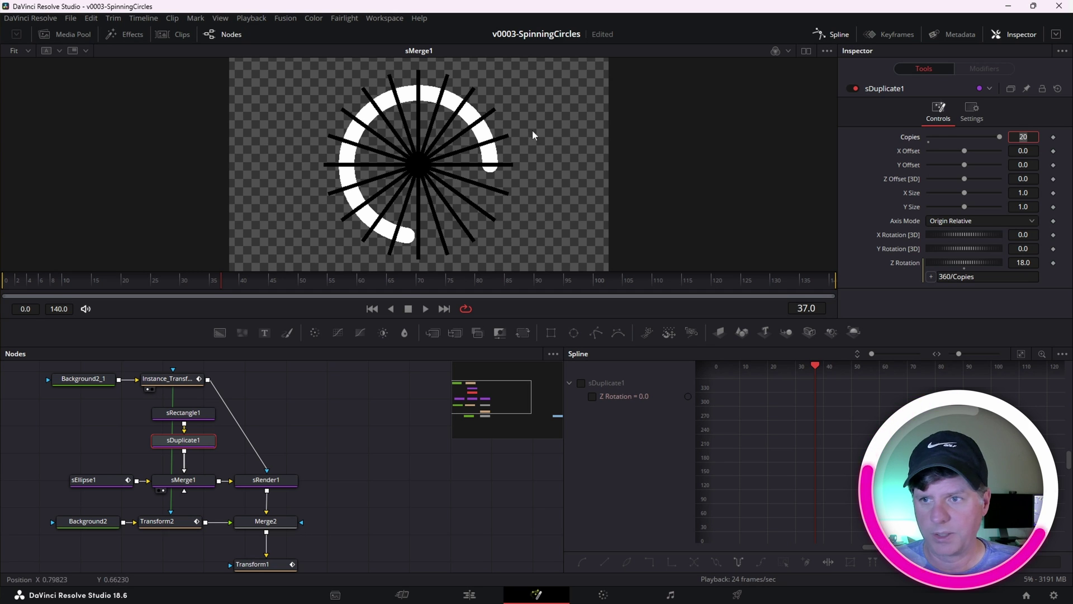
Step: Change the number of copies on sDuplicate1 to 22
{"action": "key", "text": "BackSpace"}
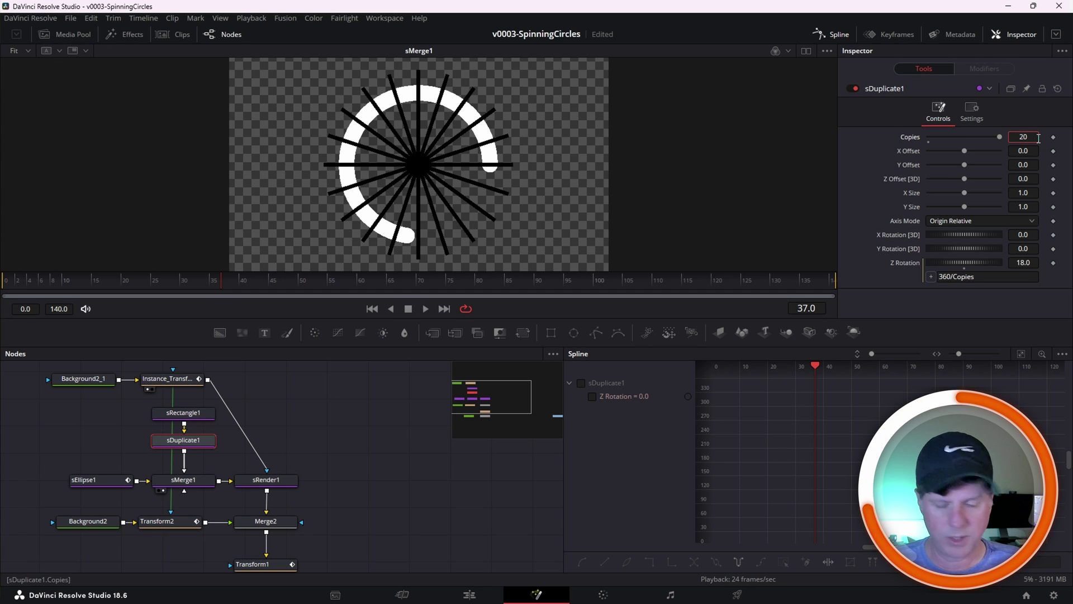
{"action": "type", "text": "2"}
{"action": "left_click", "coordinate": [847, 171]}
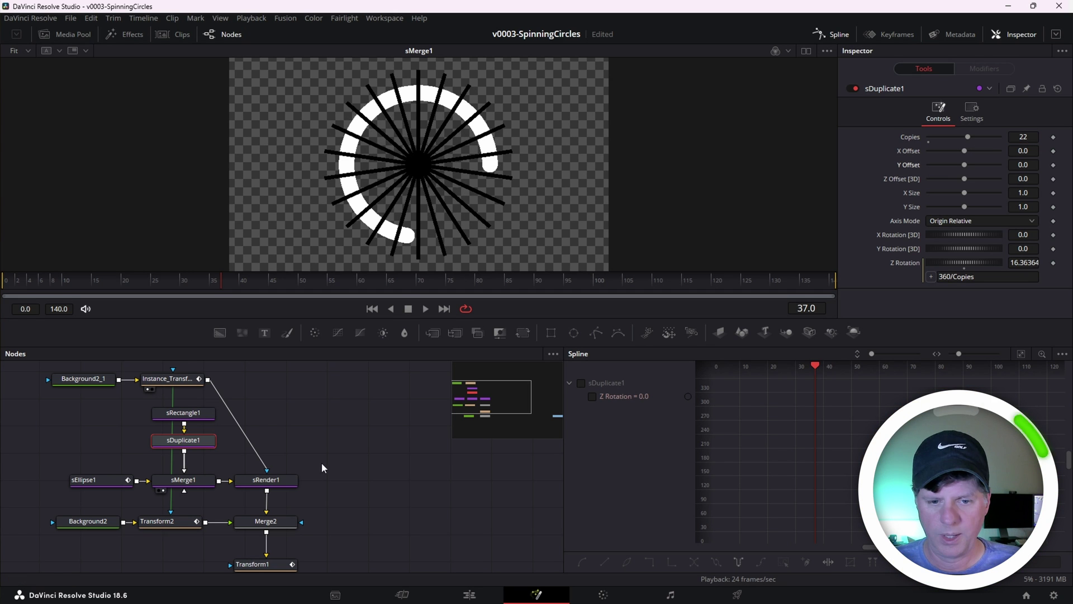
Step: Compare the Merge1, sRender1 and Merge2 outputs to see how the black rectangles affect the ring
{"action": "scroll", "coordinate": [322, 469], "scroll_direction": "down", "scroll_amount": 2}
{"action": "left_click", "coordinate": [281, 526]}
{"action": "key", "text": "1"}
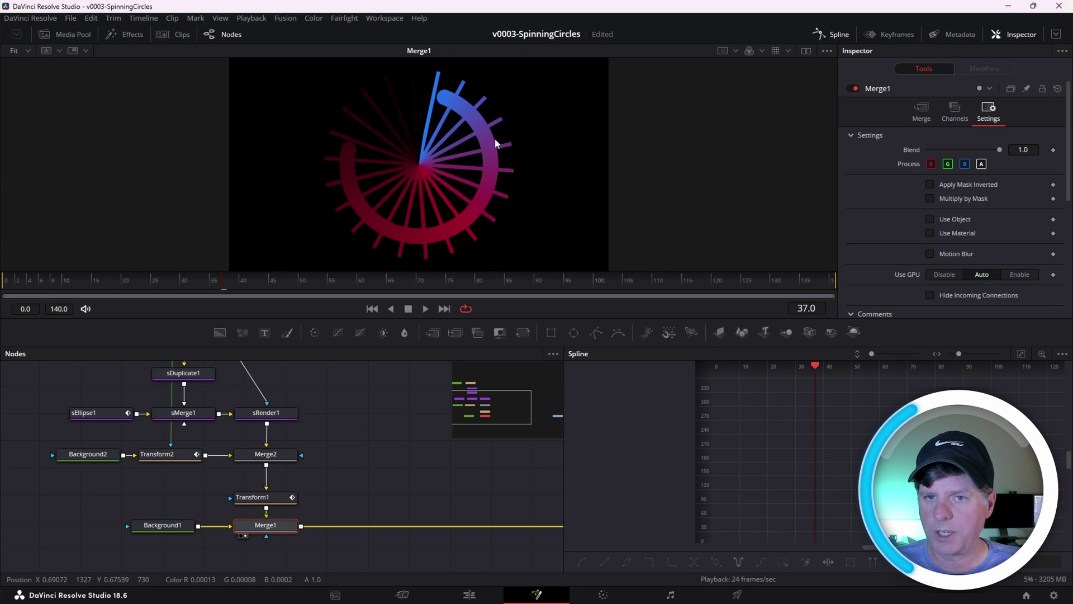
{"action": "left_click", "coordinate": [270, 415]}
{"action": "scroll", "coordinate": [271, 421], "scroll_direction": "up", "scroll_amount": 1}
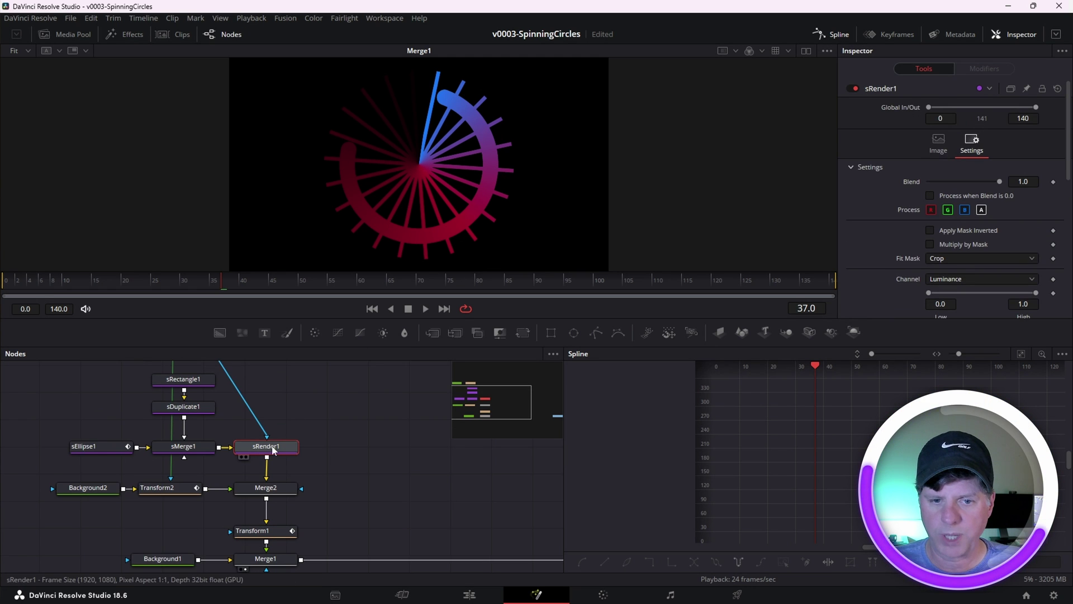
{"action": "key", "text": "1"}
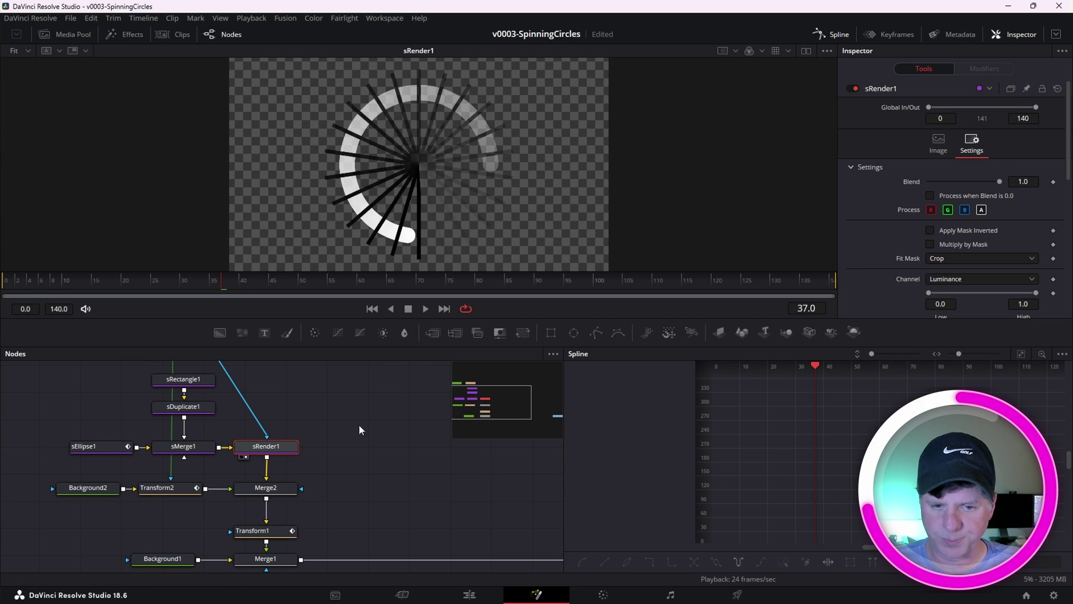
{"action": "left_click", "coordinate": [267, 493]}
{"action": "key", "text": "1"}
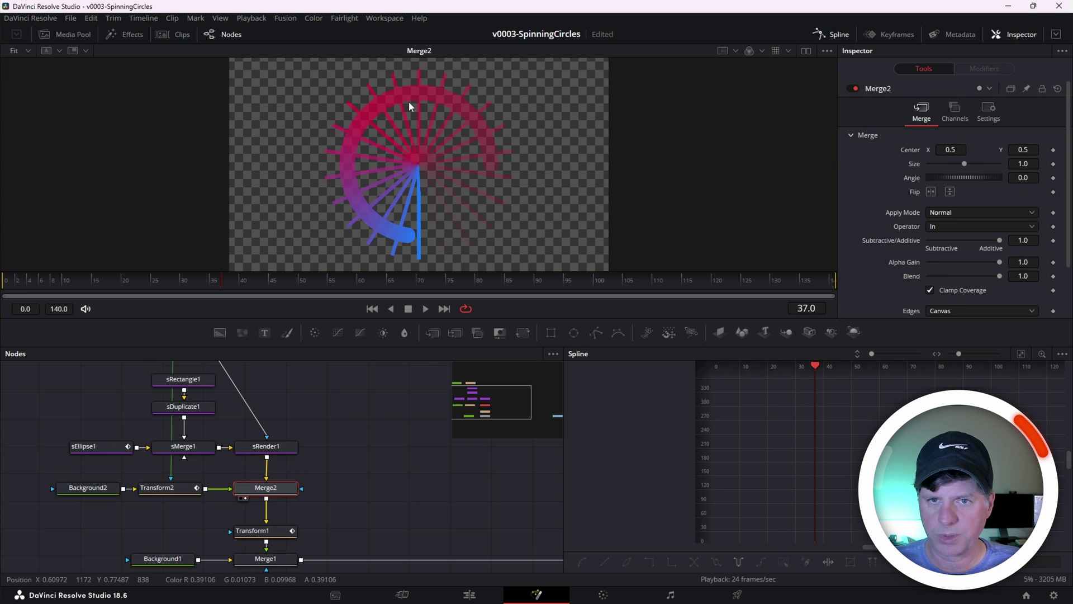
{"action": "left_click", "coordinate": [270, 452]}
{"action": "scroll", "coordinate": [270, 452], "scroll_direction": "up", "scroll_amount": 2}
{"action": "key", "text": "1"}
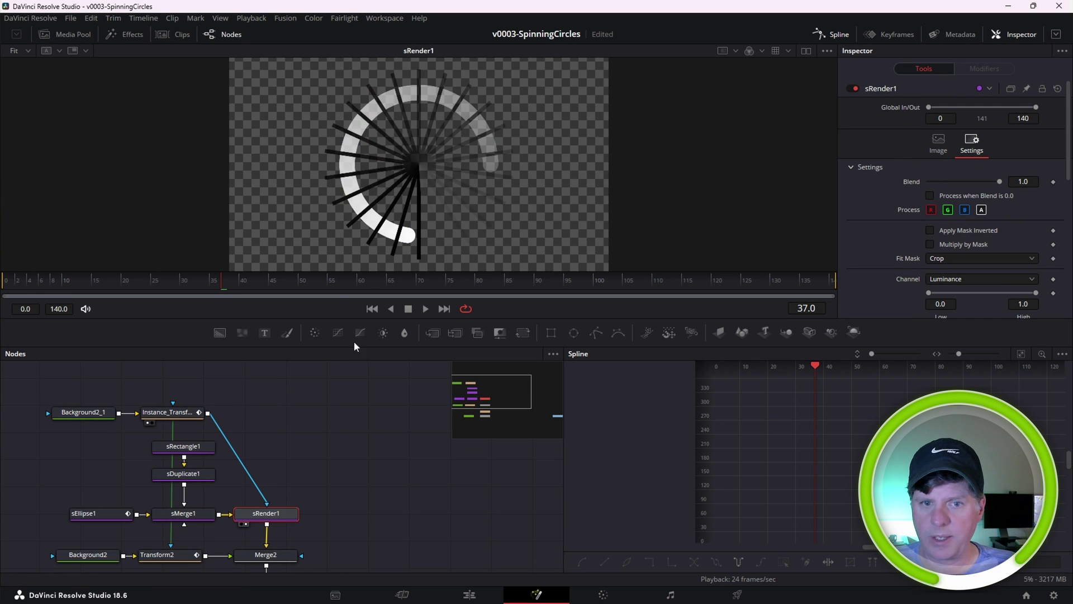
Step: Disconnect sDuplicate1 from sMerge1 and move sRectangle1 and sDuplicate1 clear of the ring nodes
{"action": "left_click_drag", "start_coordinate": [203, 500], "coordinate": [202, 485]}
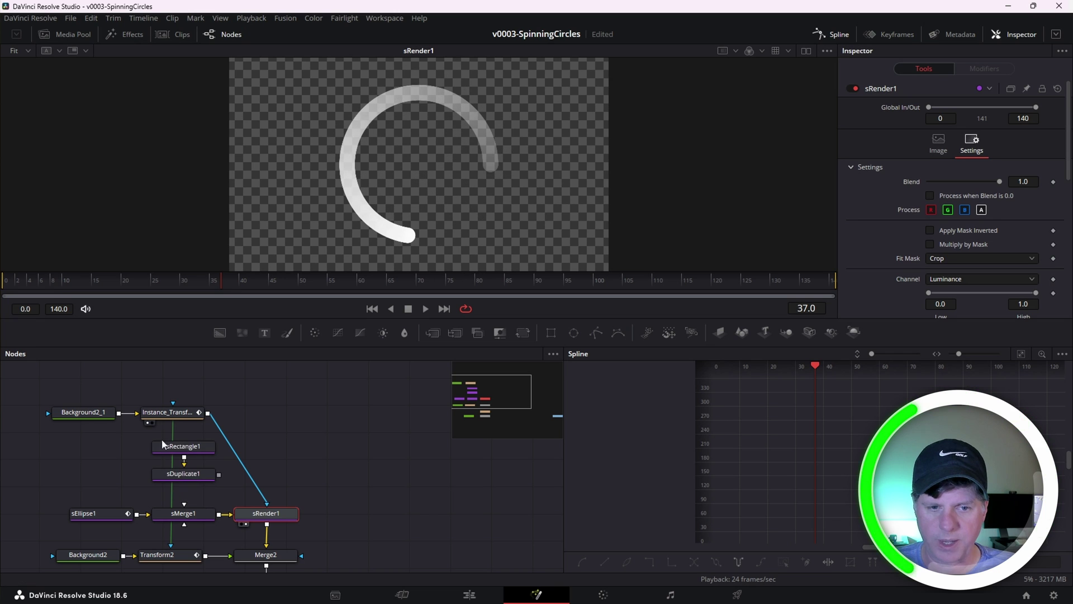
{"action": "left_click_drag", "start_coordinate": [160, 436], "coordinate": [293, 391]}
{"action": "left_click", "coordinate": [347, 407]}
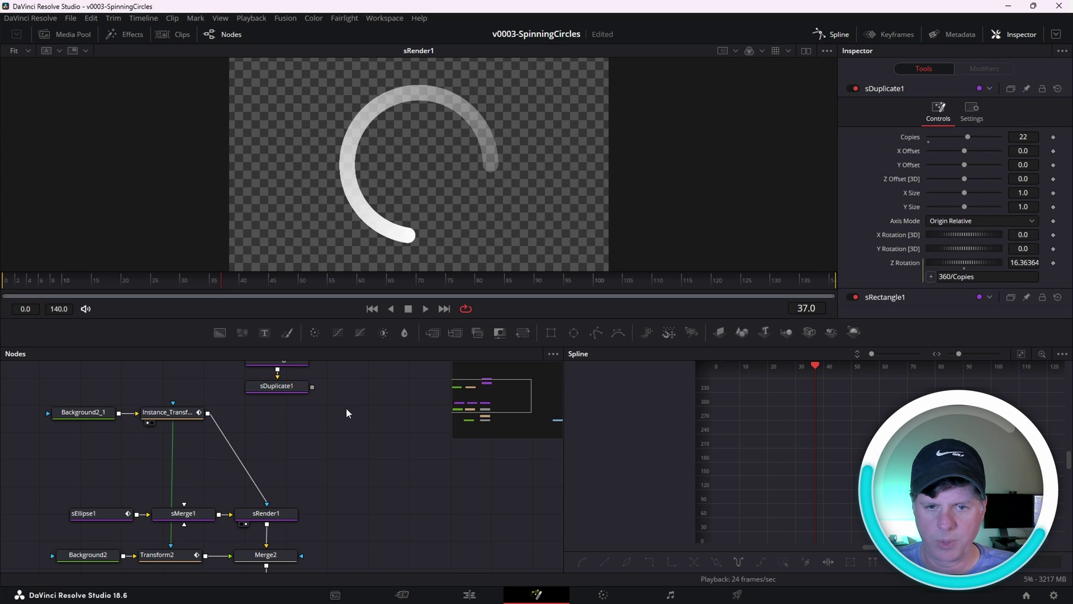
Step: Add an sRender node after sDuplicate1, view its output and place the rectangle branch above Instance_Transform2
{"action": "scroll", "coordinate": [344, 425], "scroll_direction": "up", "scroll_amount": 1}
{"action": "key", "text": "shift+space"}
{"action": "type", "text": "sren"}
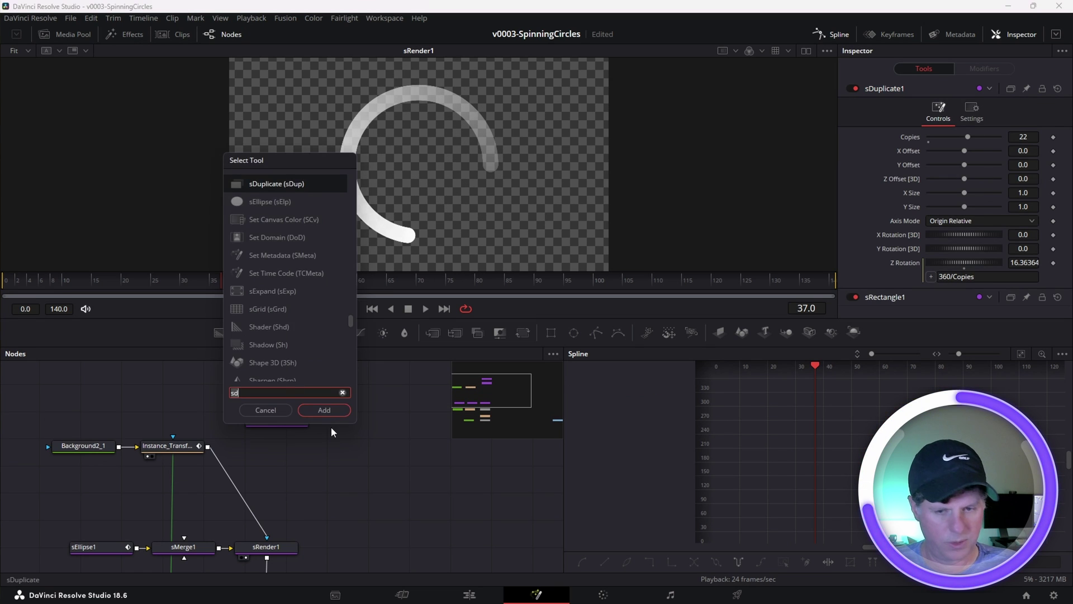
{"action": "key", "text": "Return"}
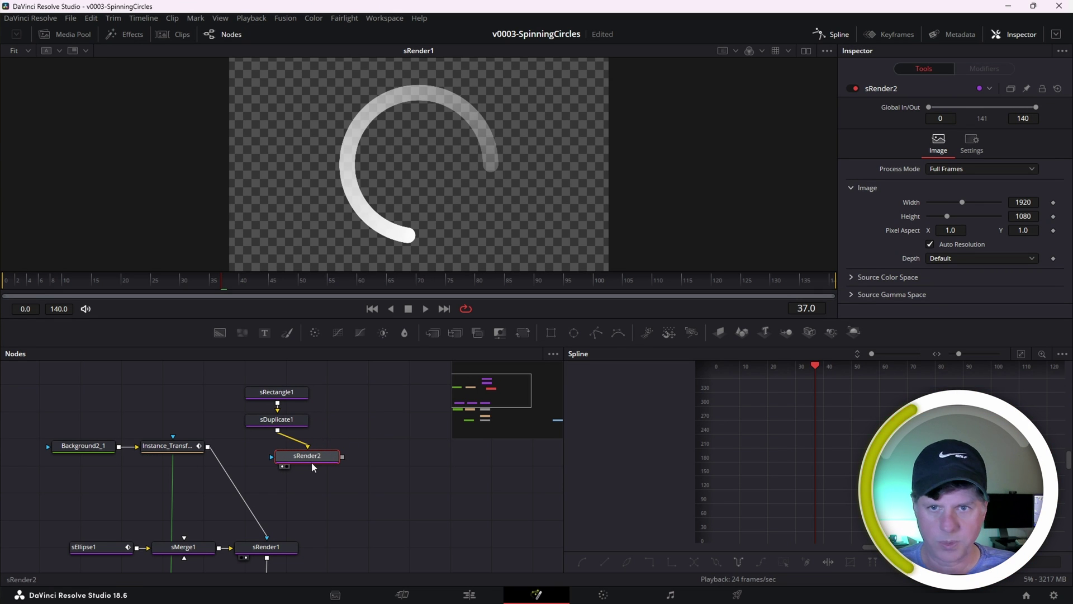
{"action": "key", "text": "1"}
{"action": "left_click_drag", "start_coordinate": [237, 380], "coordinate": [259, 404]}
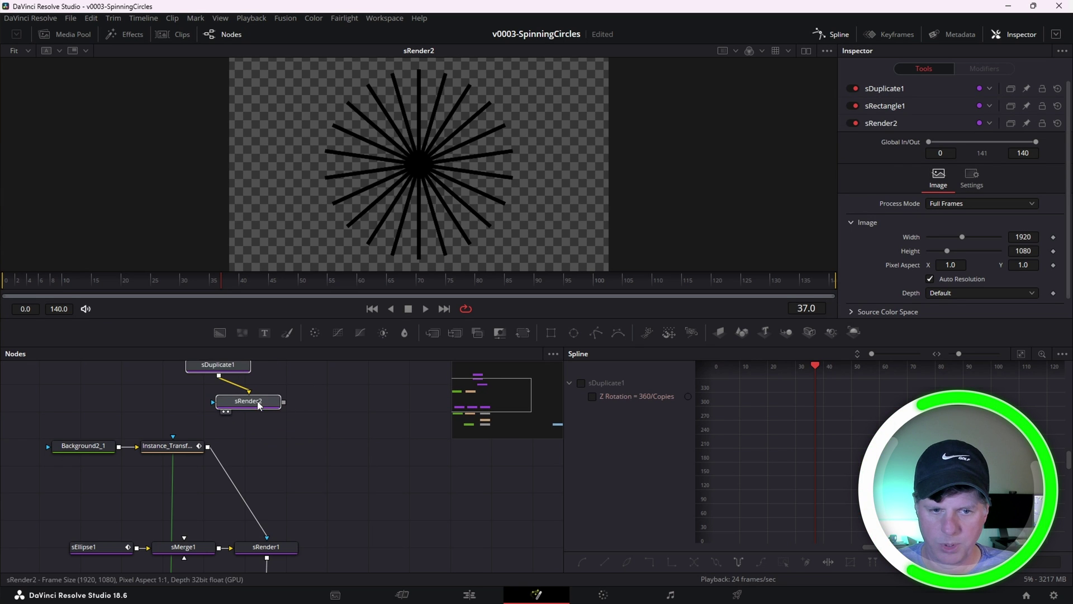
Step: Merge sRender2 over Instance_Transform2's output ahead of sRender1's mask, and view the merge beside Background2_1 in dual viewers
{"action": "left_click", "coordinate": [89, 449]}
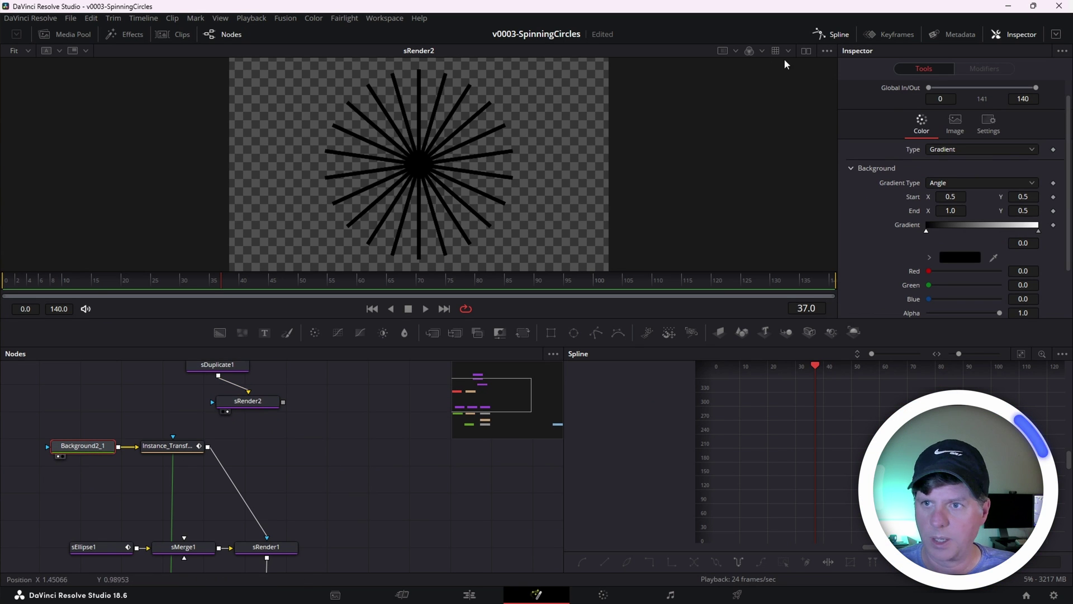
{"action": "left_click", "coordinate": [806, 52]}
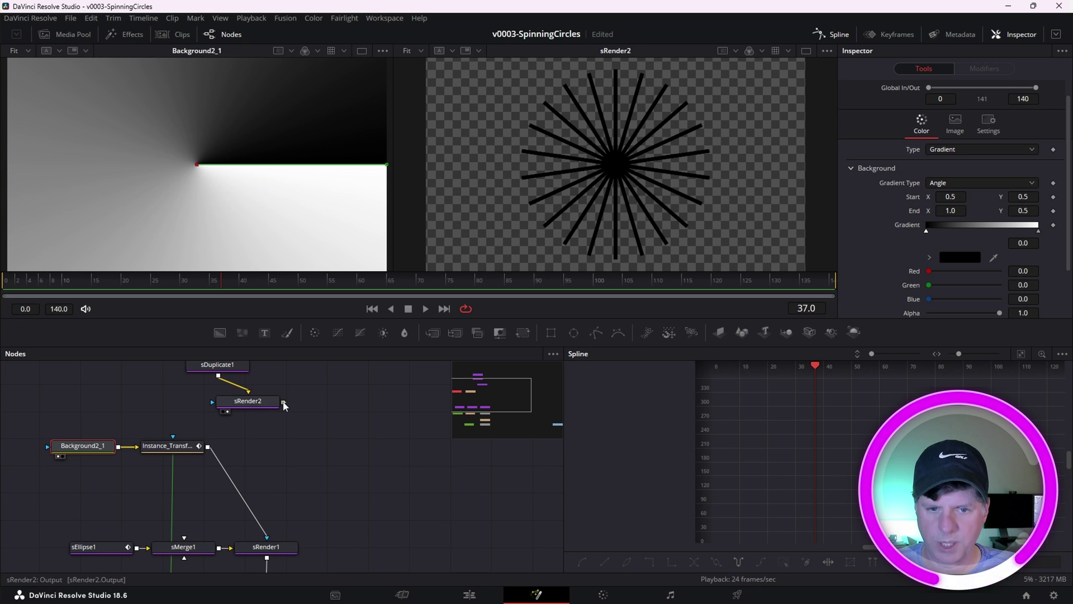
{"action": "left_click_drag", "start_coordinate": [227, 437], "coordinate": [208, 448]}
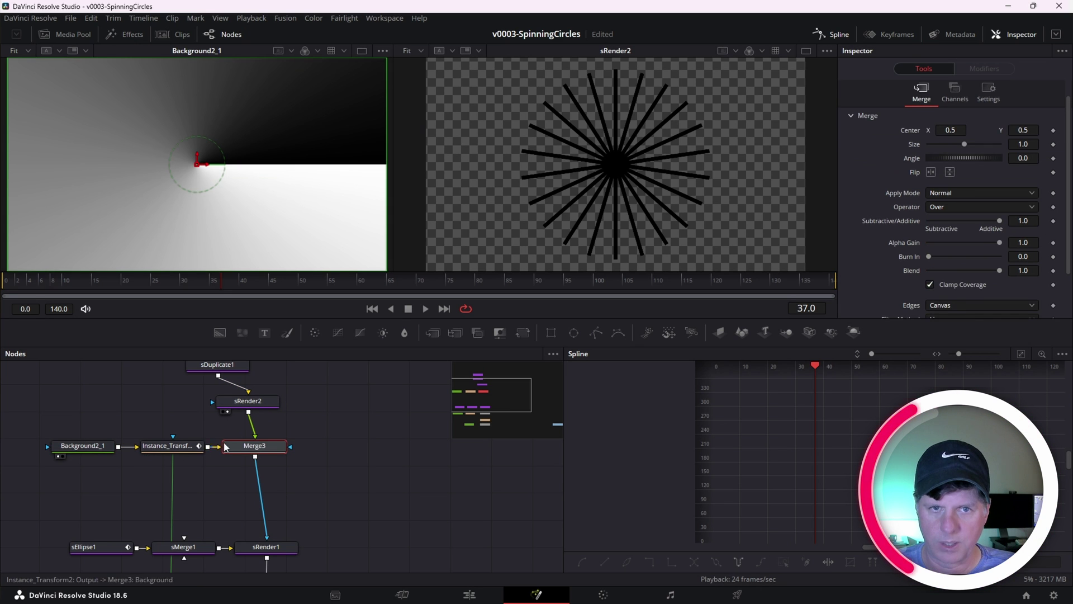
{"action": "key", "text": "2"}
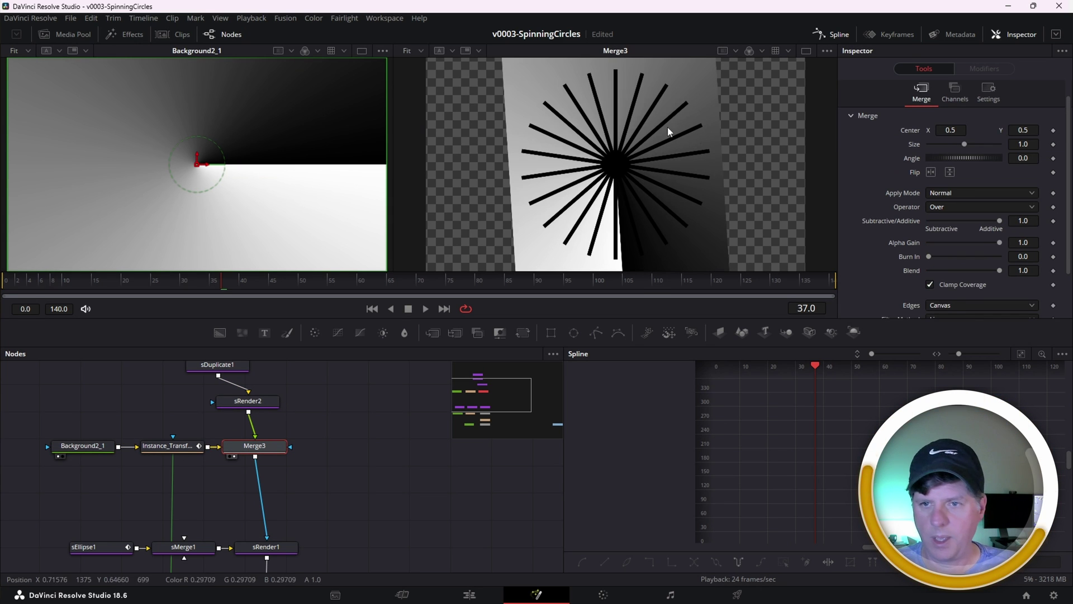
Step: Inspect sRender1, sRender2, Background2_1 and Merge3 in the two viewers to compare the mask's ingredients with its result
{"action": "scroll", "coordinate": [271, 519], "scroll_direction": "down", "scroll_amount": 1}
{"action": "left_click", "coordinate": [271, 519]}
{"action": "key", "text": "2"}
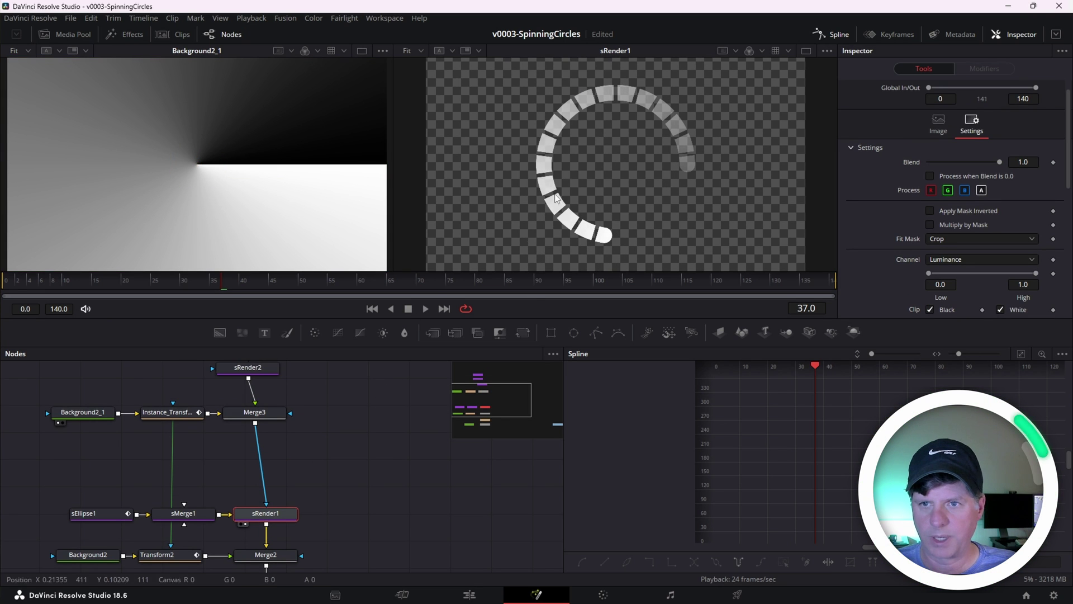
{"action": "scroll", "coordinate": [289, 429], "scroll_direction": "up", "scroll_amount": 2}
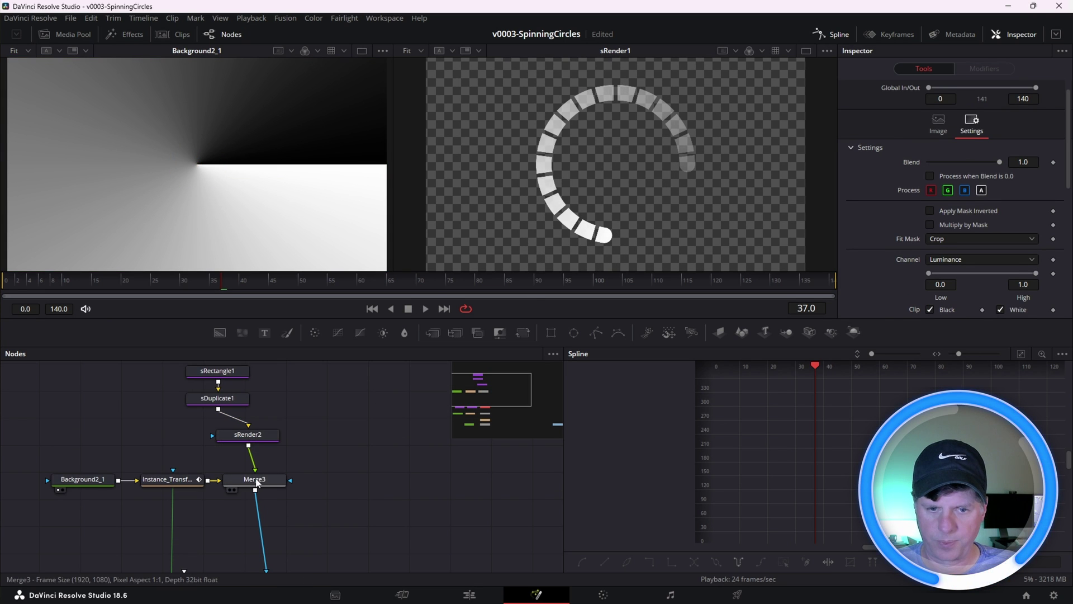
{"action": "left_click", "coordinate": [258, 482]}
{"action": "left_click", "coordinate": [254, 439]}
{"action": "key", "text": "2"}
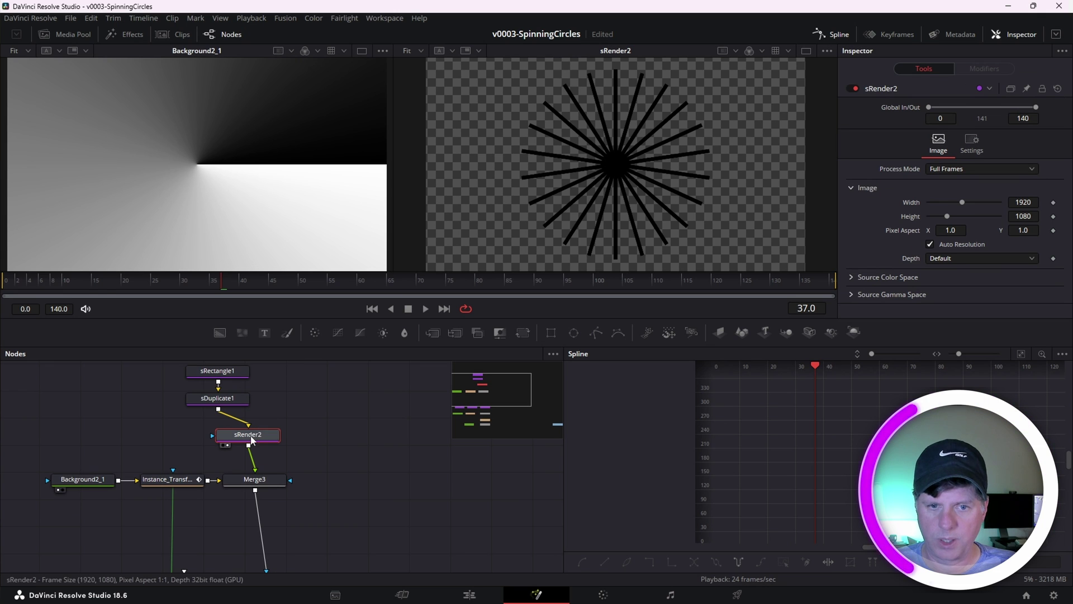
{"action": "key", "text": "1"}
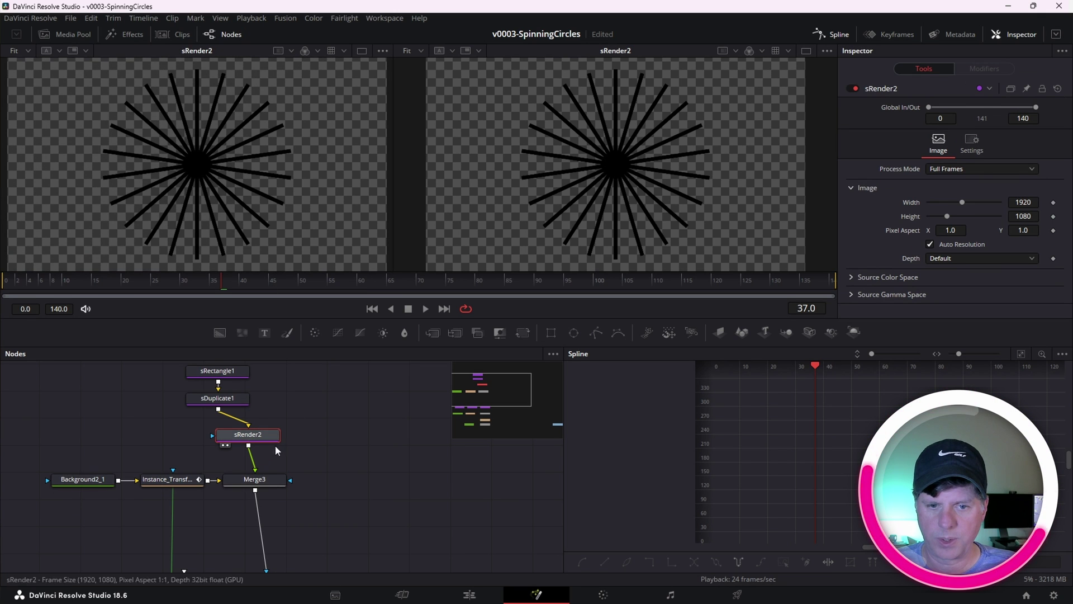
{"action": "left_click", "coordinate": [92, 482]}
{"action": "key", "text": "1"}
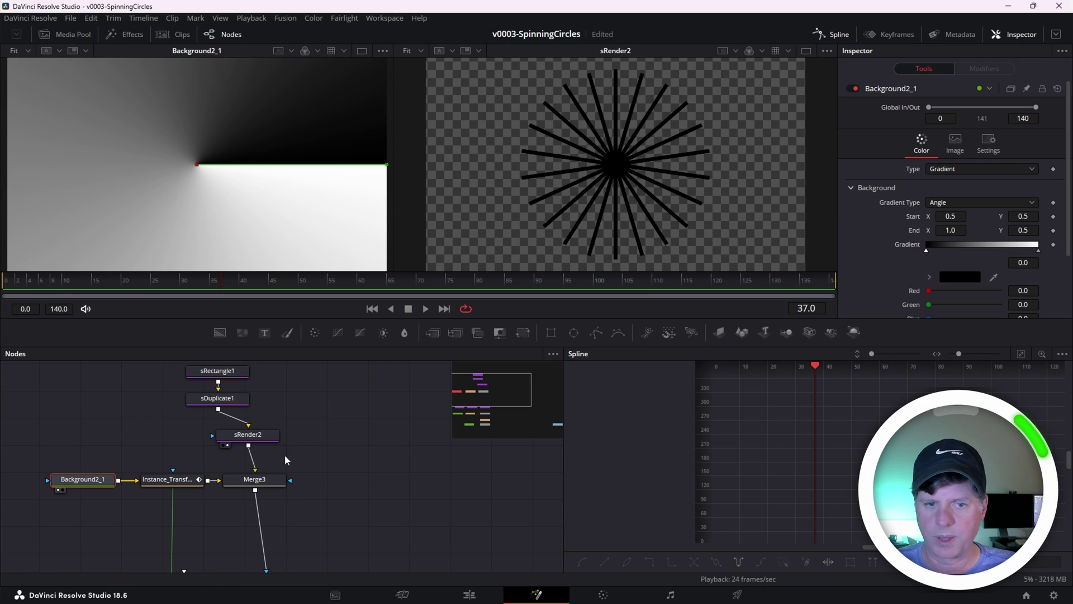
{"action": "left_click", "coordinate": [266, 485]}
{"action": "key", "text": "2"}
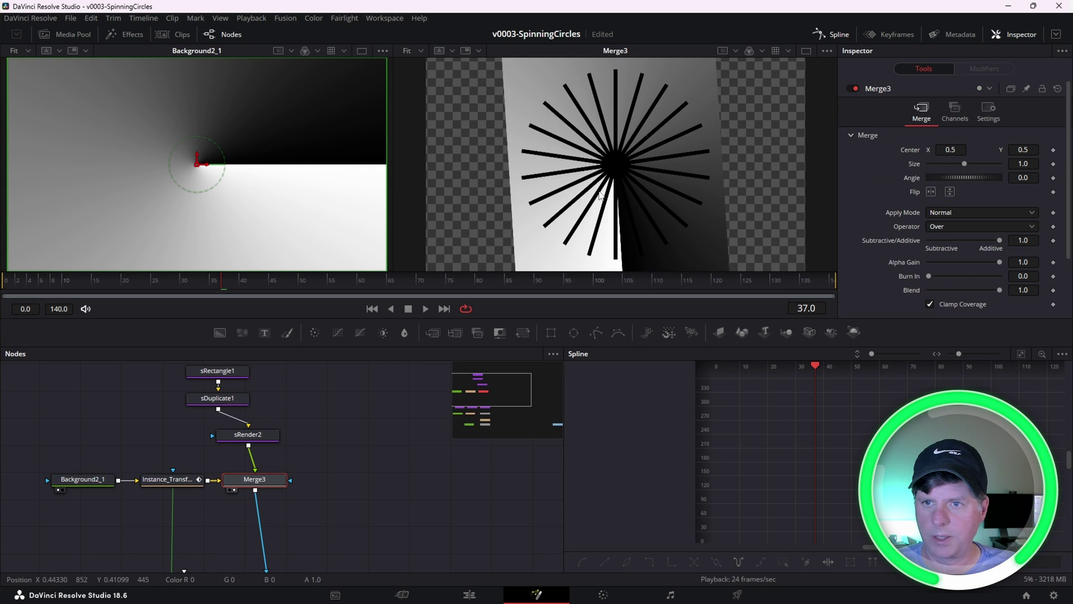
Step: Return to a single viewer and examine the masked ring from sRender1
{"action": "left_click", "coordinate": [807, 51]}
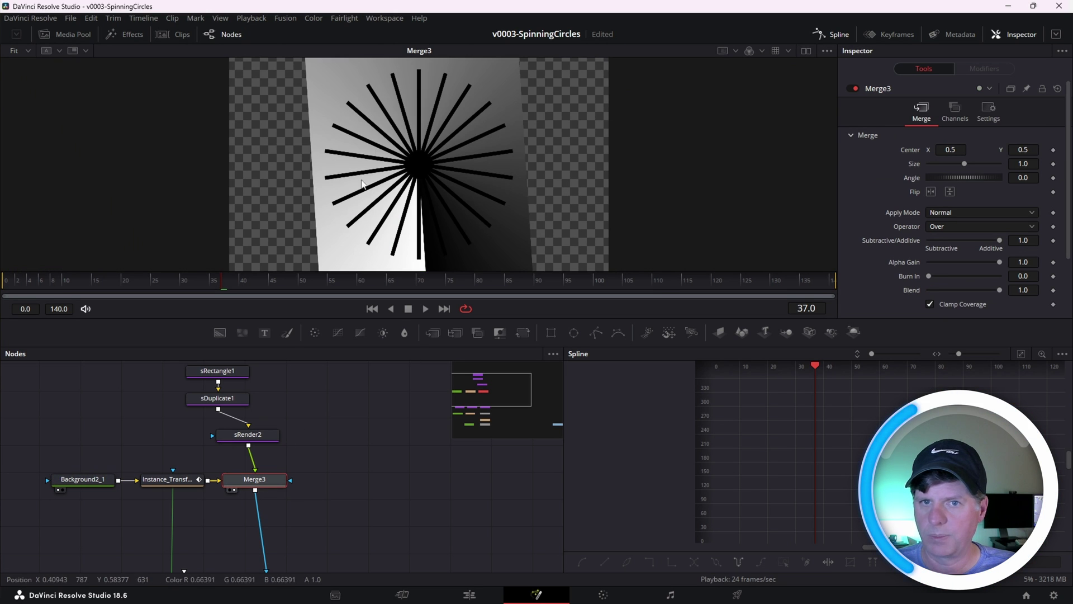
{"action": "scroll", "coordinate": [386, 239], "scroll_direction": "down", "scroll_amount": 4}
{"action": "scroll", "coordinate": [362, 433], "scroll_direction": "down", "scroll_amount": 3}
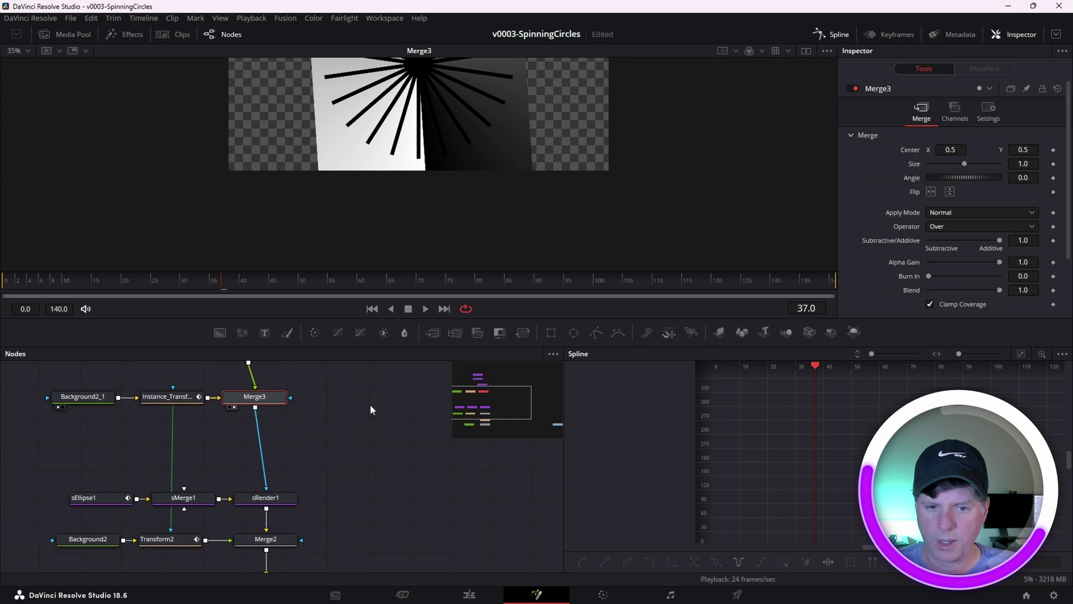
{"action": "scroll", "coordinate": [427, 125], "scroll_direction": "up", "scroll_amount": 1}
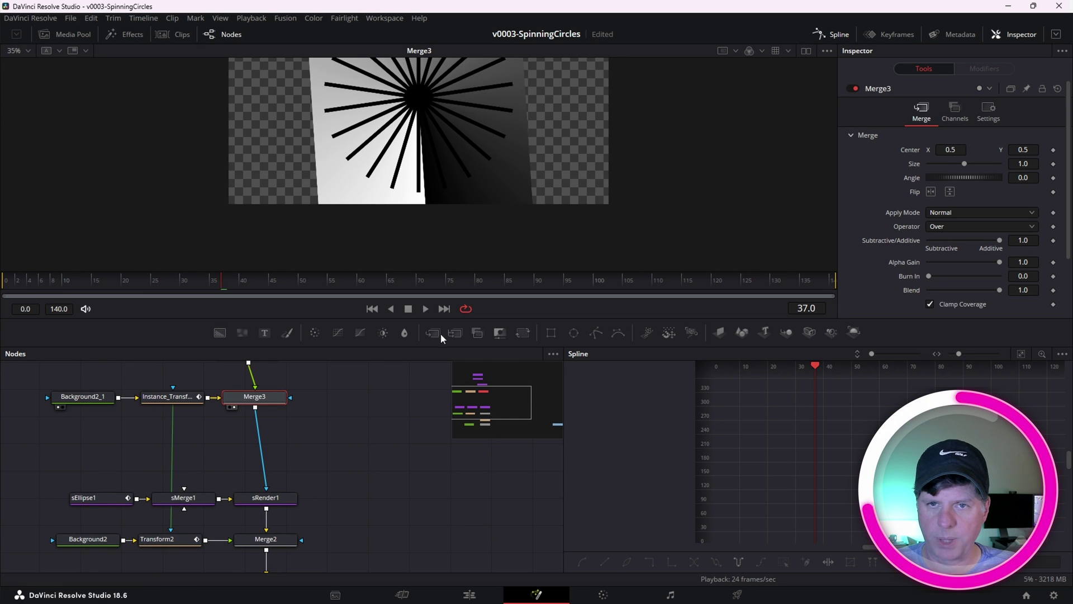
{"action": "scroll", "coordinate": [342, 512], "scroll_direction": "down", "scroll_amount": 1}
{"action": "left_click_drag", "start_coordinate": [265, 466], "coordinate": [485, 128]}
{"action": "scroll", "coordinate": [485, 126], "scroll_direction": "up", "scroll_amount": 3}
{"action": "scroll", "coordinate": [486, 127], "scroll_direction": "down", "scroll_amount": 3}
{"action": "scroll", "coordinate": [492, 106], "scroll_direction": "up", "scroll_amount": 1}
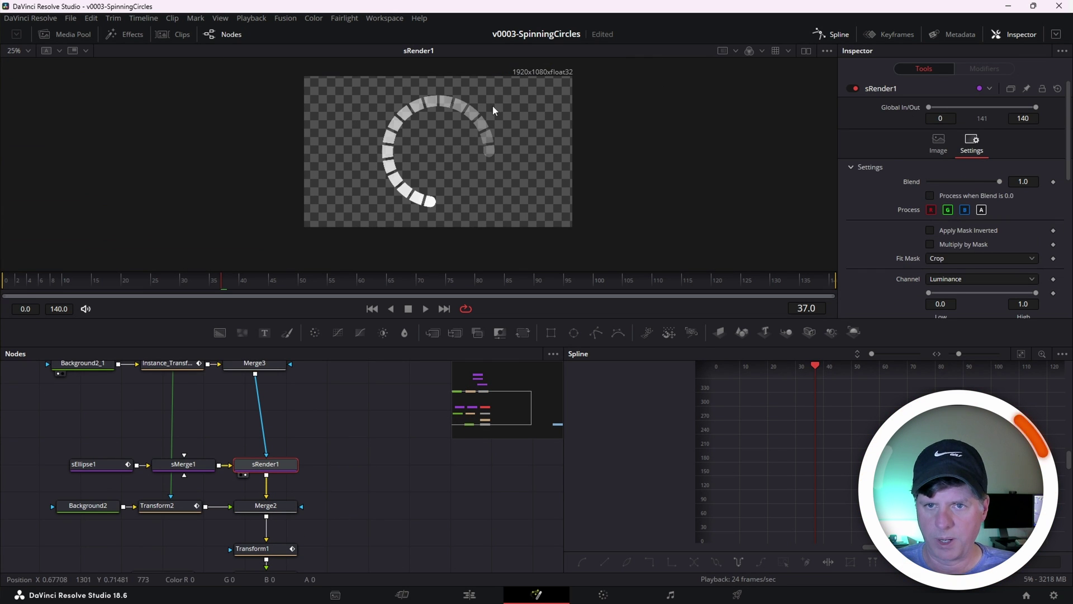
Step: Load Merge1 in the viewer and preview the segmented ring animation from the start
{"action": "scroll", "coordinate": [336, 492], "scroll_direction": "down", "scroll_amount": 1}
{"action": "left_click_drag", "start_coordinate": [278, 509], "coordinate": [392, 184]}
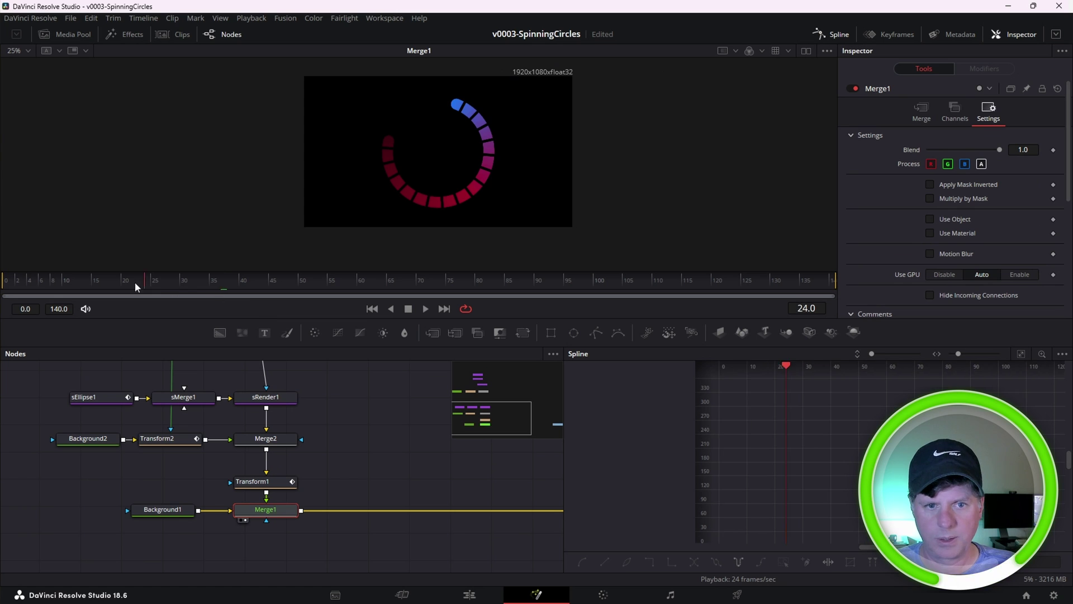
{"action": "left_click_drag", "start_coordinate": [135, 288], "coordinate": [3, 287]}
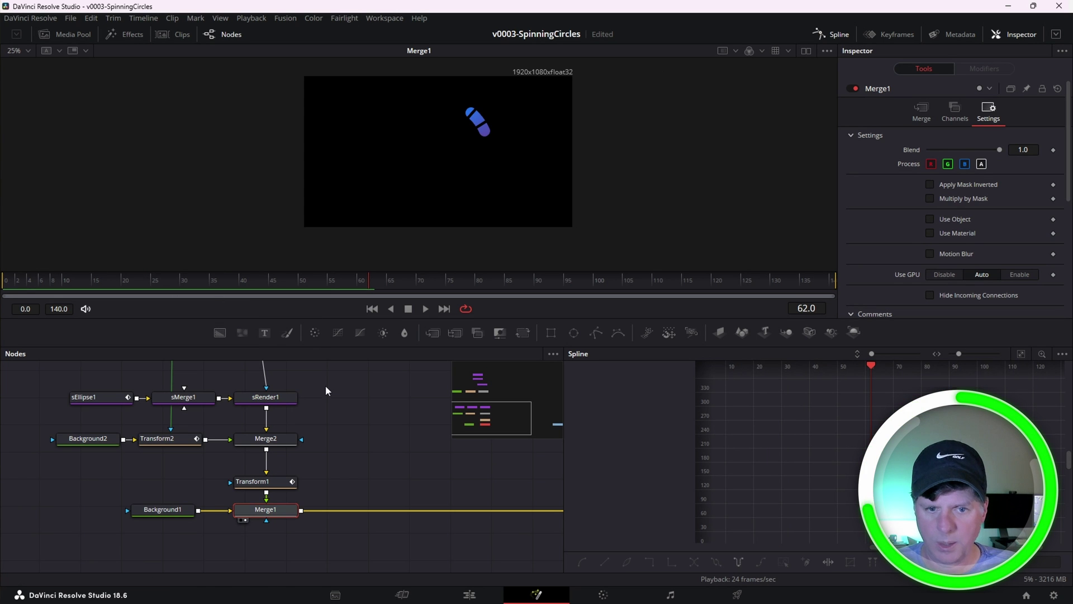
{"action": "scroll", "coordinate": [327, 391], "scroll_direction": "up", "scroll_amount": 3}
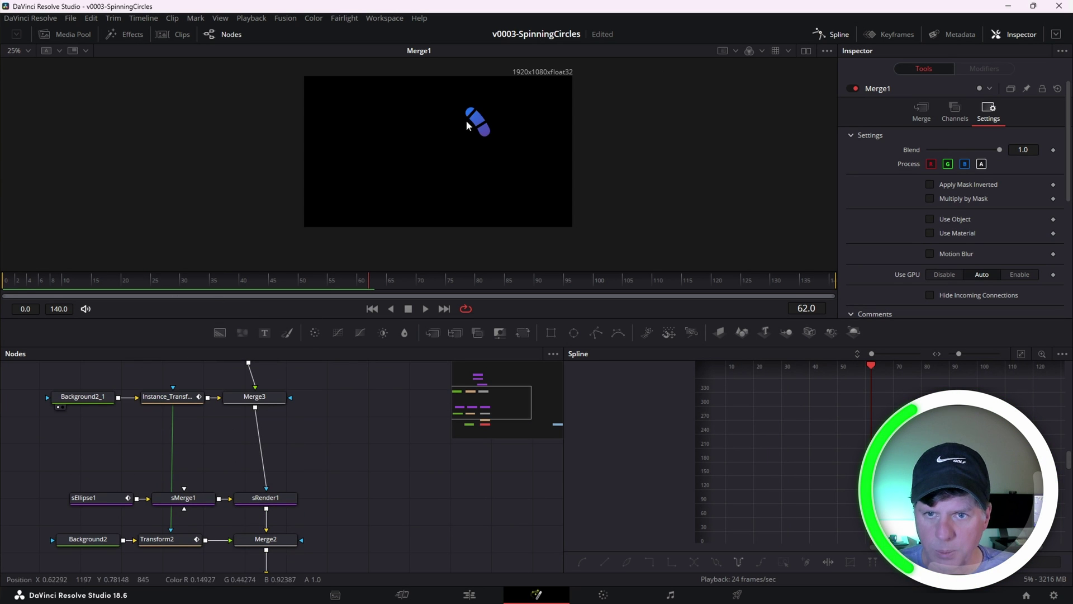
Step: Switch sEllipse1's cap style to flat ends and preview the ring animation
{"action": "scroll", "coordinate": [353, 417], "scroll_direction": "up", "scroll_amount": 3}
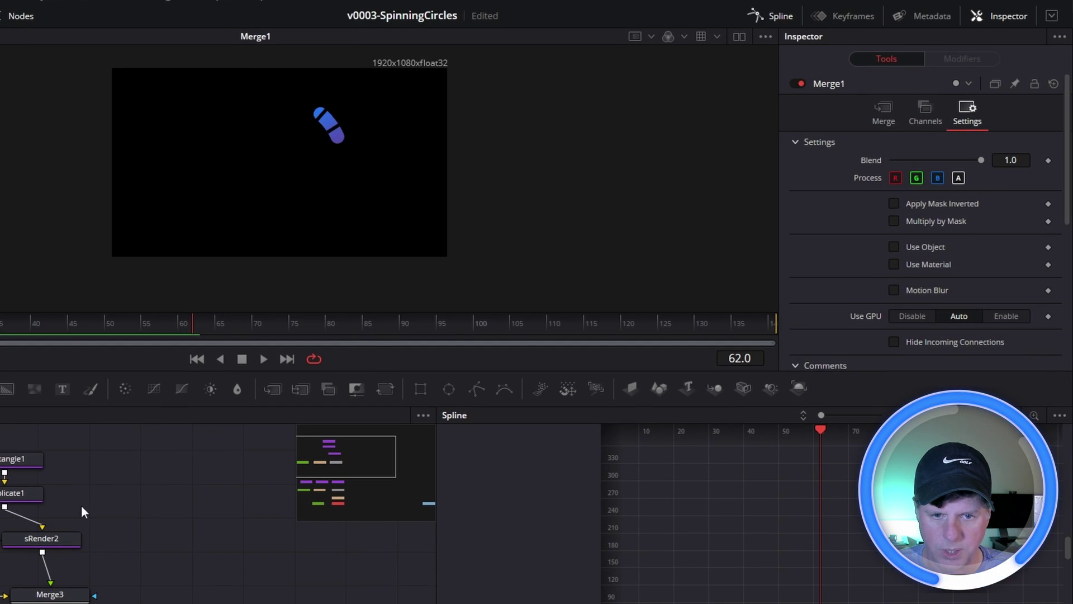
{"action": "scroll", "coordinate": [11, 537], "scroll_direction": "down", "scroll_amount": 2}
{"action": "left_click", "coordinate": [1, 601]}
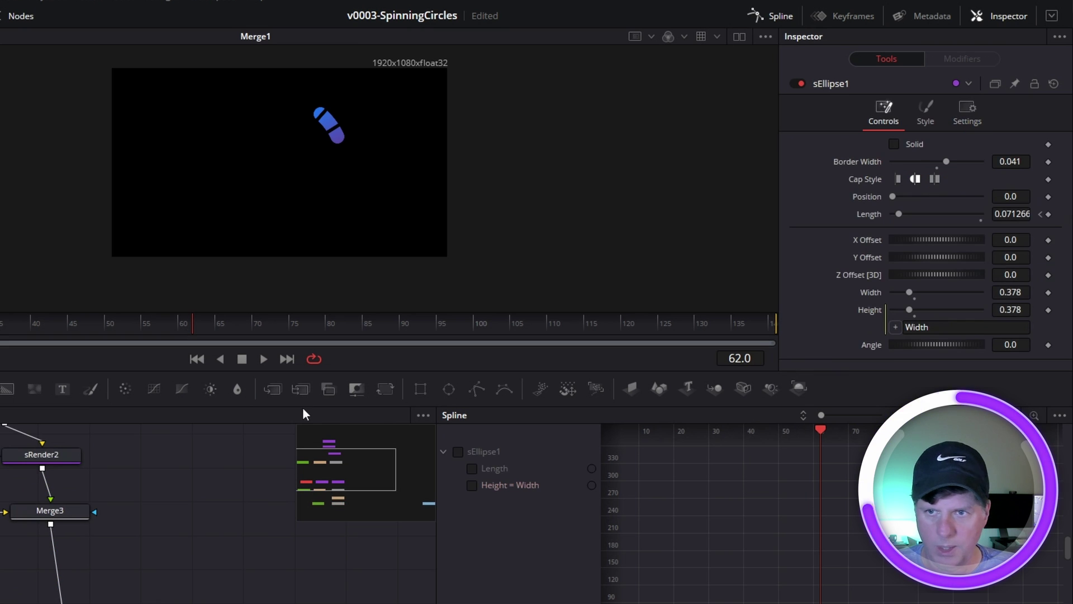
{"action": "left_click", "coordinate": [898, 179]}
{"action": "key", "text": "space"}
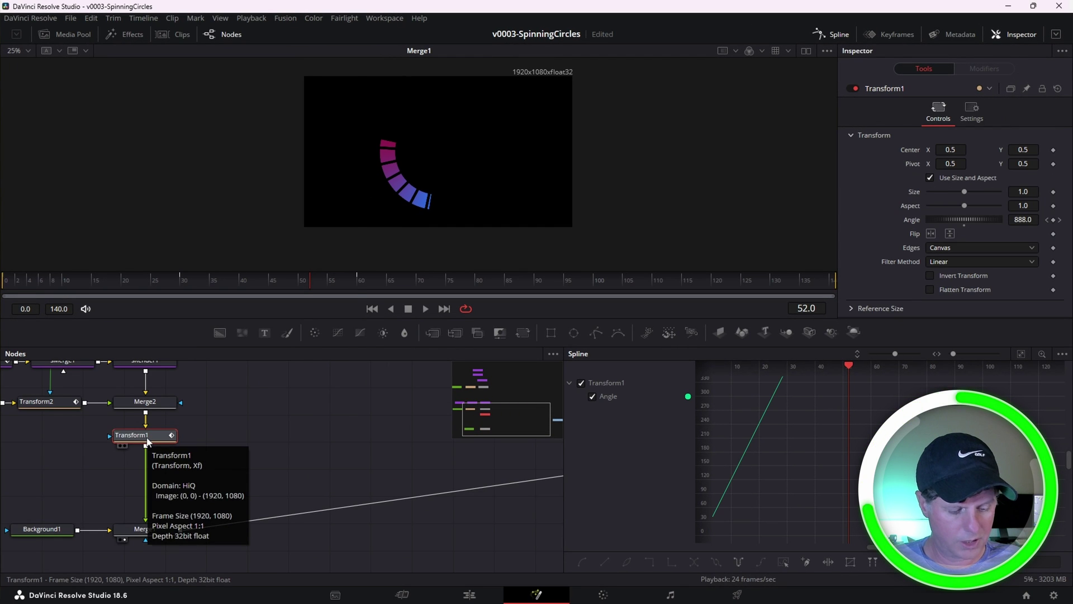
Step: Insert a DVE node after Transform1 and rotate it to X -57.4 and Y 5.2
{"action": "key", "text": "shift+space"}
{"action": "type", "text": "dve"}
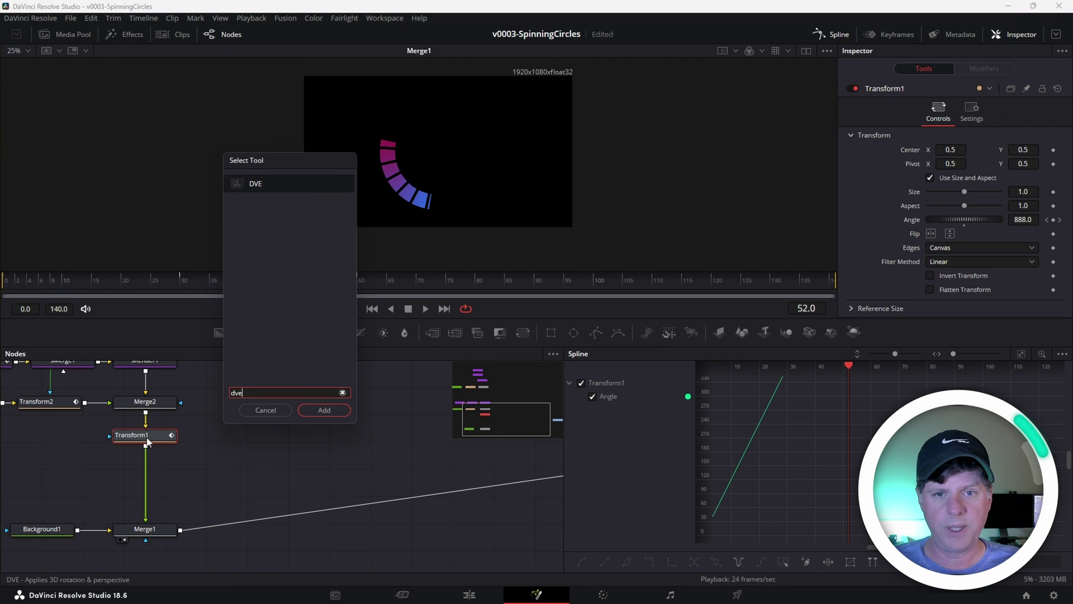
{"action": "key", "text": "Return"}
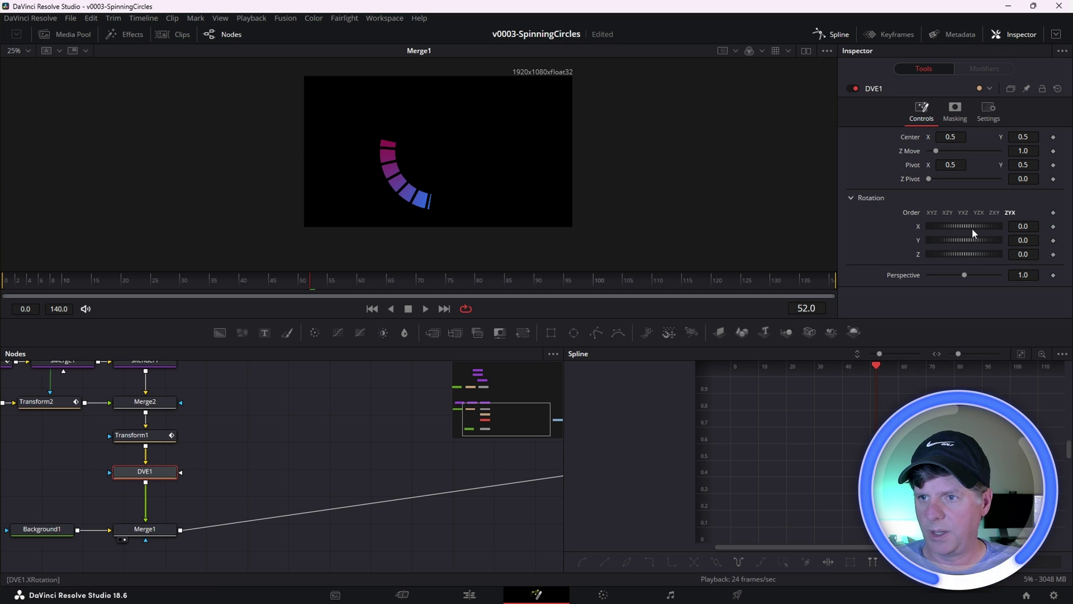
{"action": "left_click_drag", "start_coordinate": [971, 225], "coordinate": [952, 239]}
Step: Preview the tilted ring from the start and adjust DVE1's X rotation to -62.6
{"action": "left_click_drag", "start_coordinate": [150, 282], "coordinate": [5, 282]}
{"action": "key", "text": "space"}
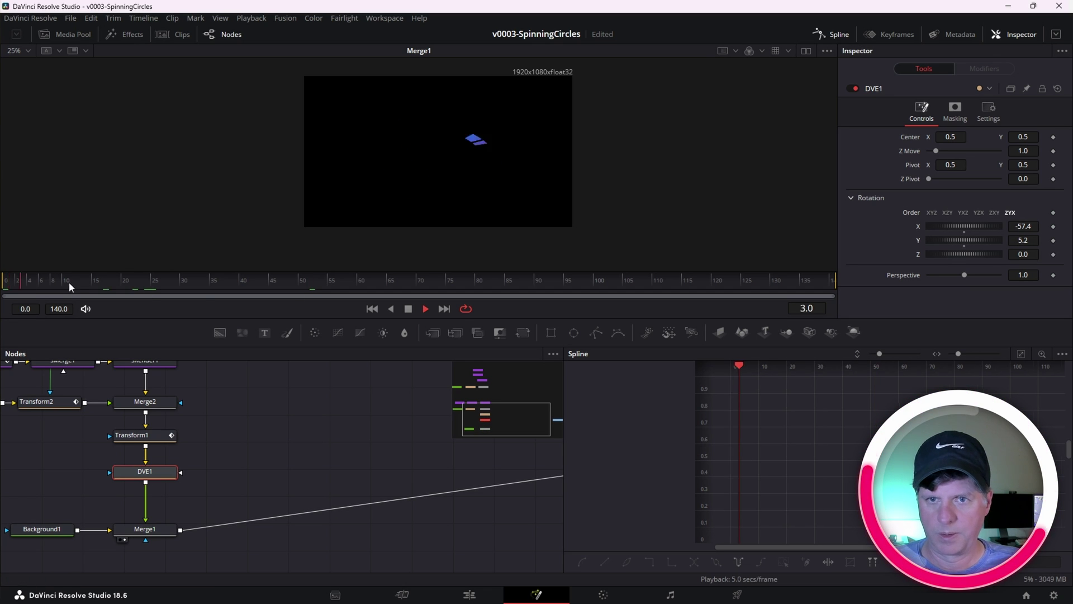
{"action": "key", "text": "space"}
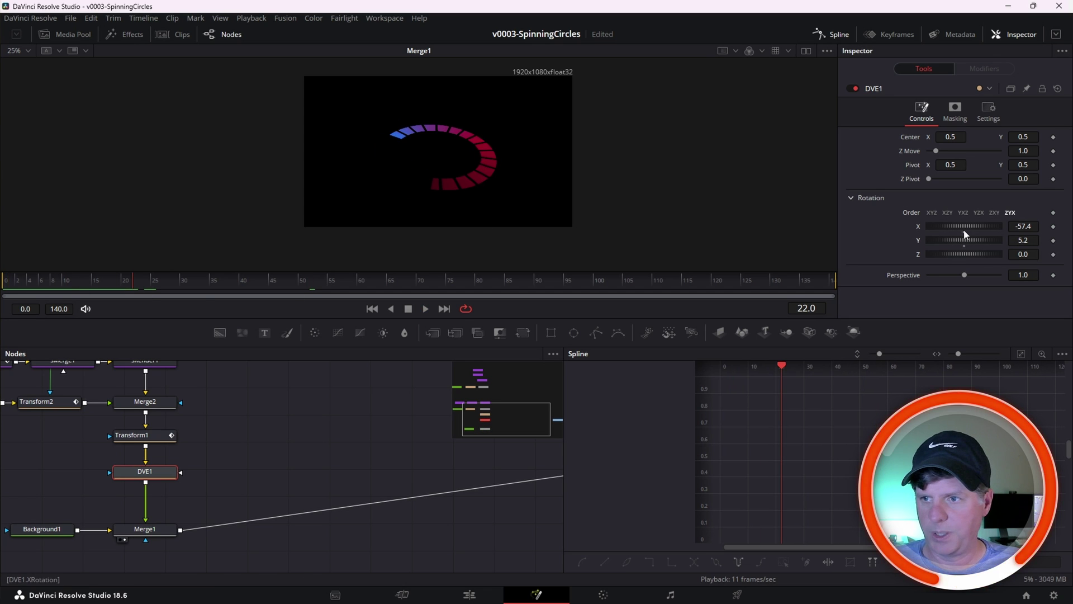
{"action": "left_click_drag", "start_coordinate": [967, 226], "coordinate": [966, 224]}
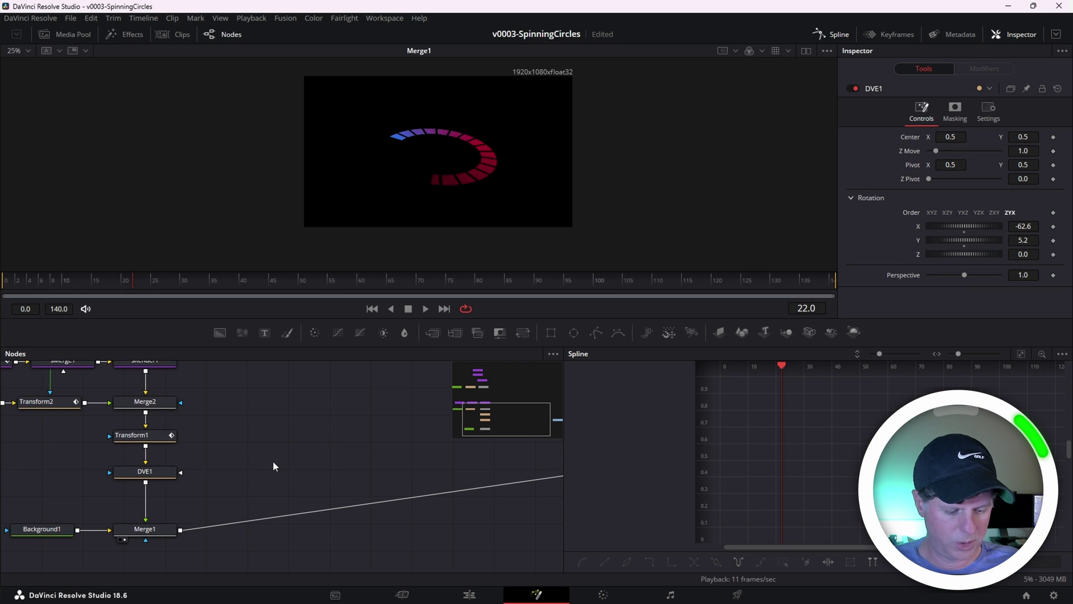
Step: Add a second DVE node fed by Transform1 and merge its output over Merge1
{"action": "key", "text": "shift+space"}
{"action": "type", "text": "dve"}
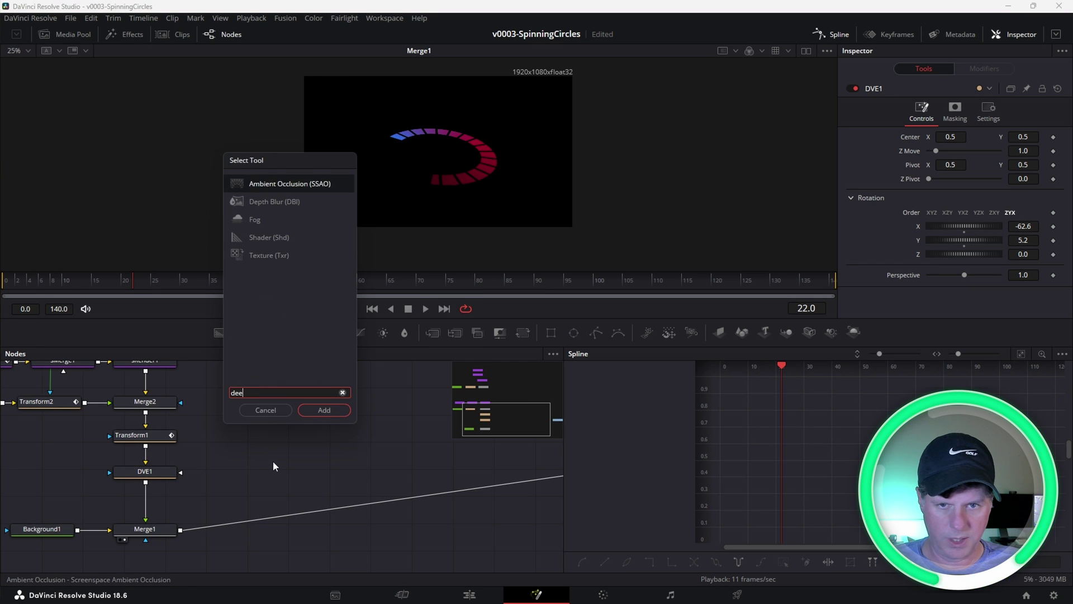
{"action": "key", "text": "Return"}
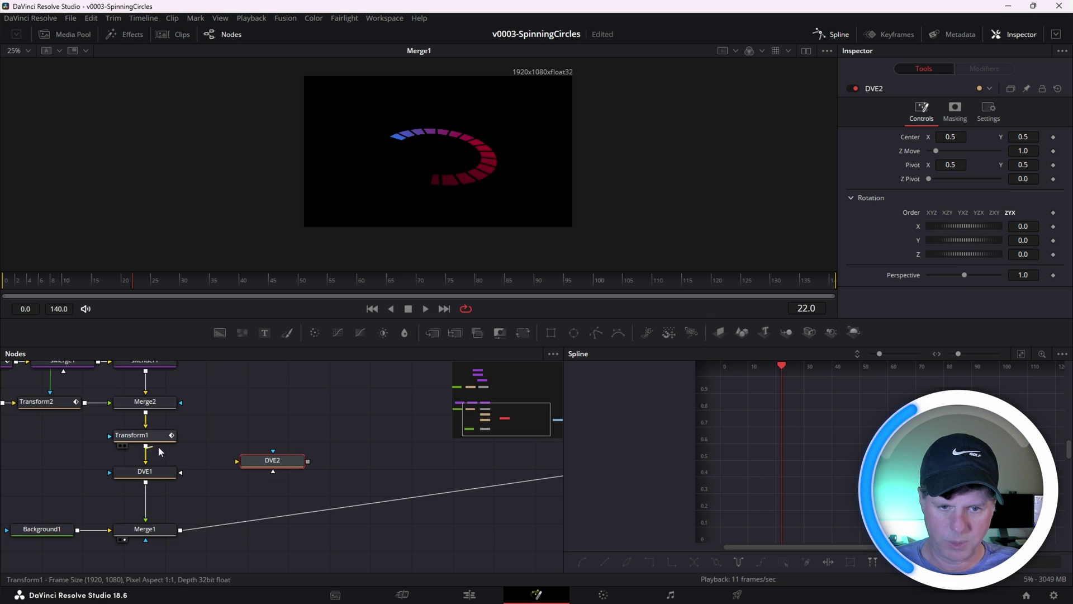
{"action": "left_click_drag", "start_coordinate": [160, 452], "coordinate": [244, 471]}
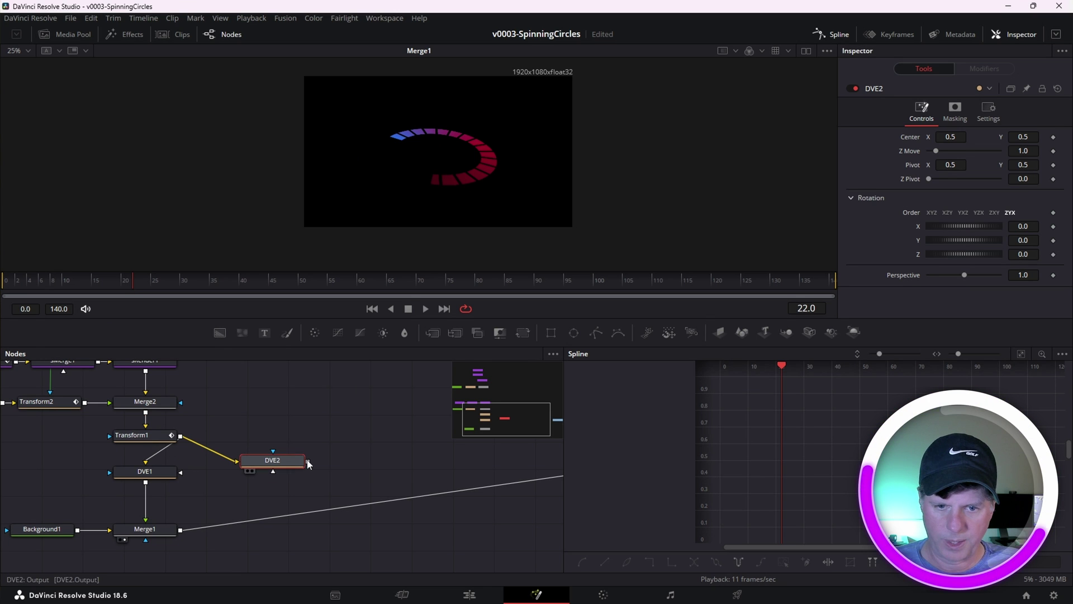
{"action": "left_click_drag", "start_coordinate": [183, 533], "coordinate": [181, 530]}
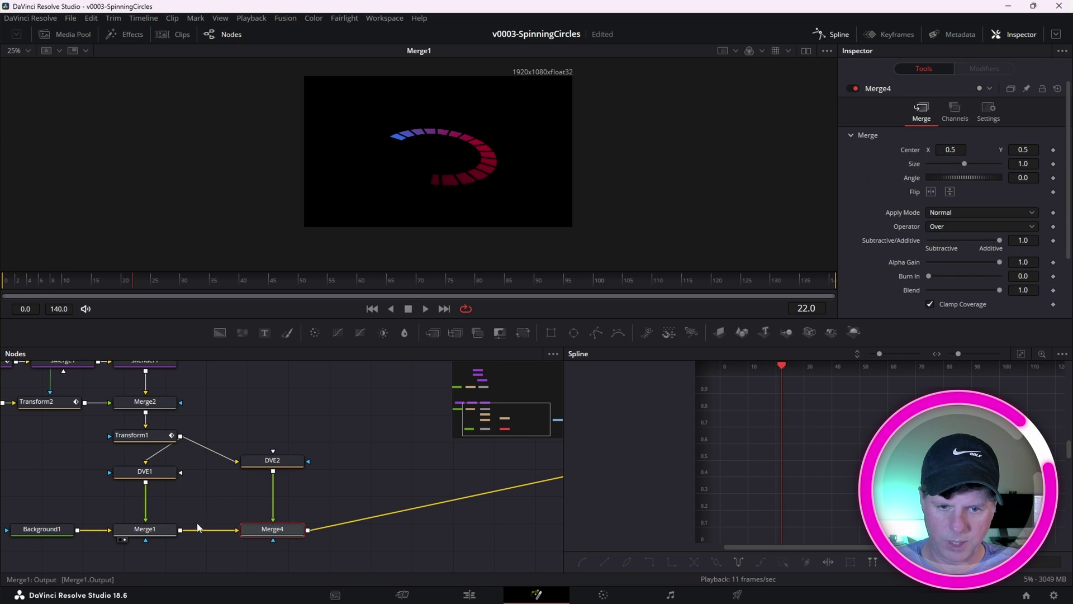
Step: Load Merge4 in the viewer and set DVE2's Y rotation to 62.6
{"action": "left_click", "coordinate": [274, 461]}
{"action": "left_click", "coordinate": [270, 530]}
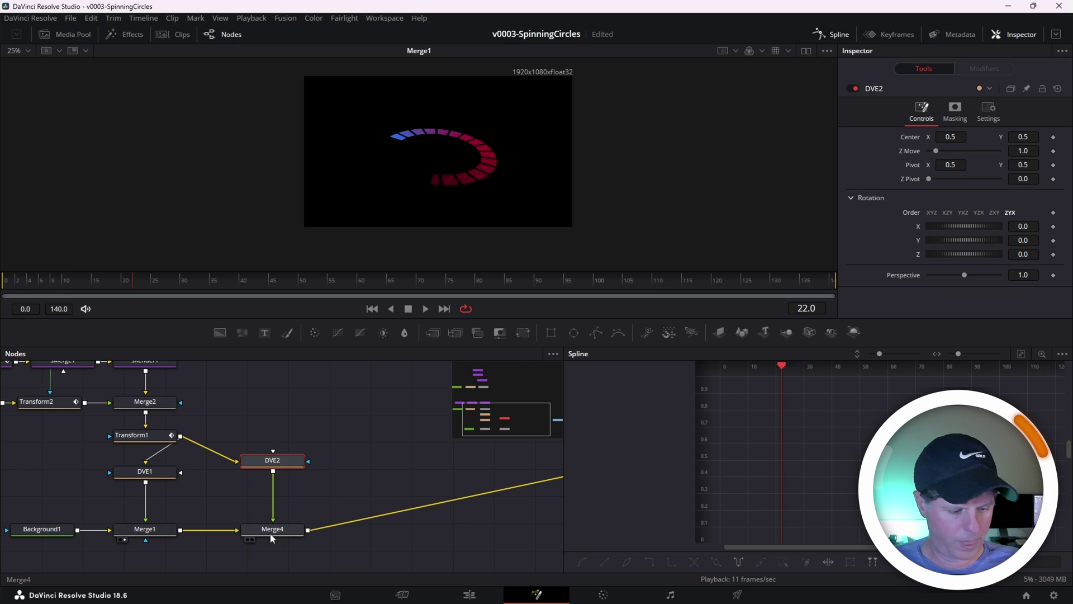
{"action": "left_click", "coordinate": [286, 468]}
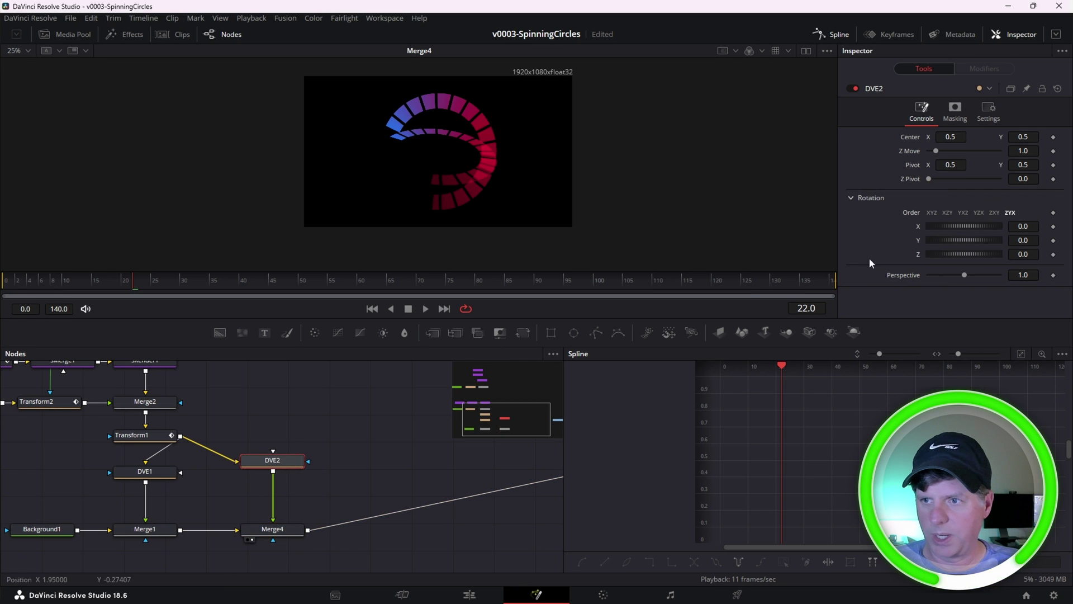
{"action": "left_click_drag", "start_coordinate": [956, 242], "coordinate": [961, 241]}
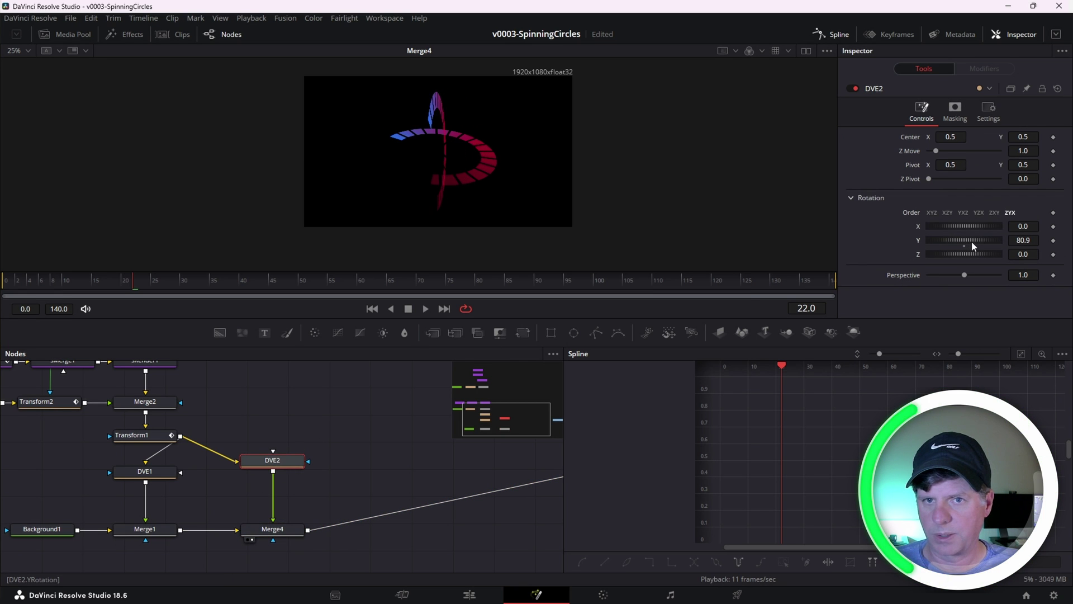
{"action": "left_click_drag", "start_coordinate": [972, 240], "coordinate": [965, 240]}
Step: Feed a copy of DVE2 from Transform1, merge it over Merge4, and align MediaOut1 with the merge row
{"action": "left_click_drag", "start_coordinate": [349, 466], "coordinate": [196, 474]}
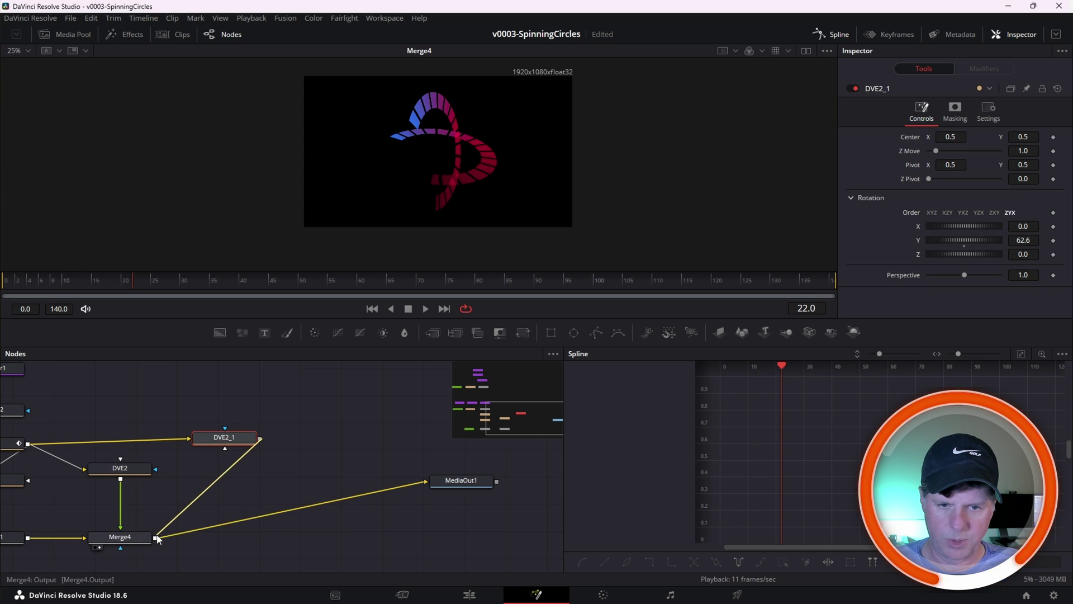
{"action": "left_click_drag", "start_coordinate": [157, 539], "coordinate": [156, 538]}
{"action": "left_click_drag", "start_coordinate": [469, 482], "coordinate": [484, 538]}
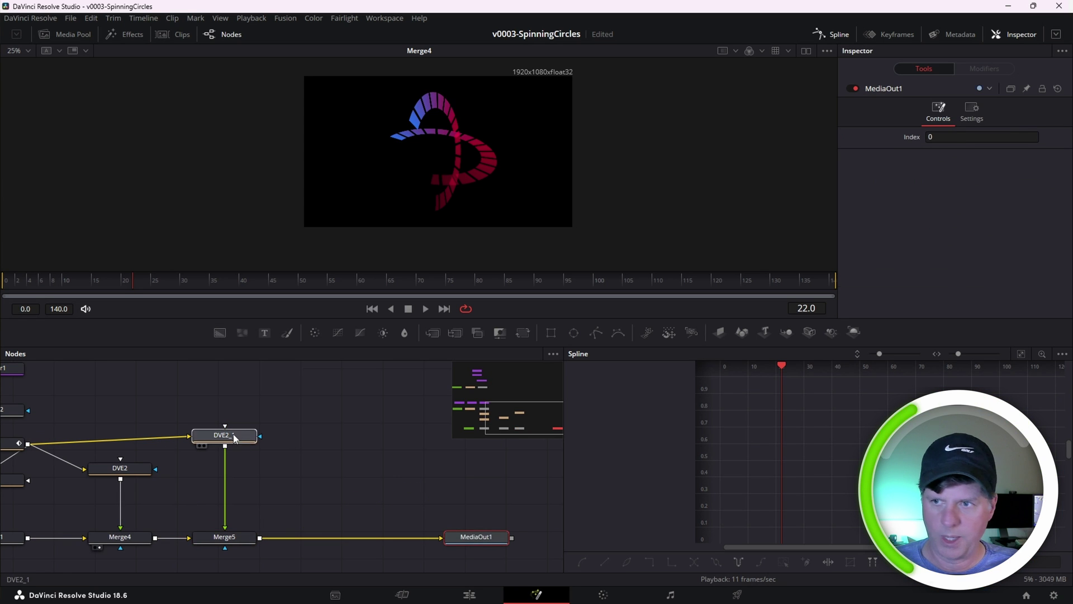
Step: Load Merge5 in the viewer and set DVE2_1's rotation to X -80.9, Y 28.7 and Z 135.6
{"action": "left_click", "coordinate": [234, 437]}
{"action": "left_click_drag", "start_coordinate": [940, 253], "coordinate": [981, 254]}
{"action": "key", "text": "ctrl+z"}
{"action": "left_click", "coordinate": [226, 539]}
{"action": "key", "text": "2"}
{"action": "left_click", "coordinate": [225, 435]}
{"action": "left_click_drag", "start_coordinate": [962, 240], "coordinate": [968, 241]}
{"action": "left_click_drag", "start_coordinate": [965, 226], "coordinate": [966, 226]}
Step: Preview the three intersecting rings from the start of the timeline
{"action": "key", "text": "Home"}
{"action": "key", "text": "space"}
{"action": "key", "text": "space"}
{"action": "key", "text": "Home"}
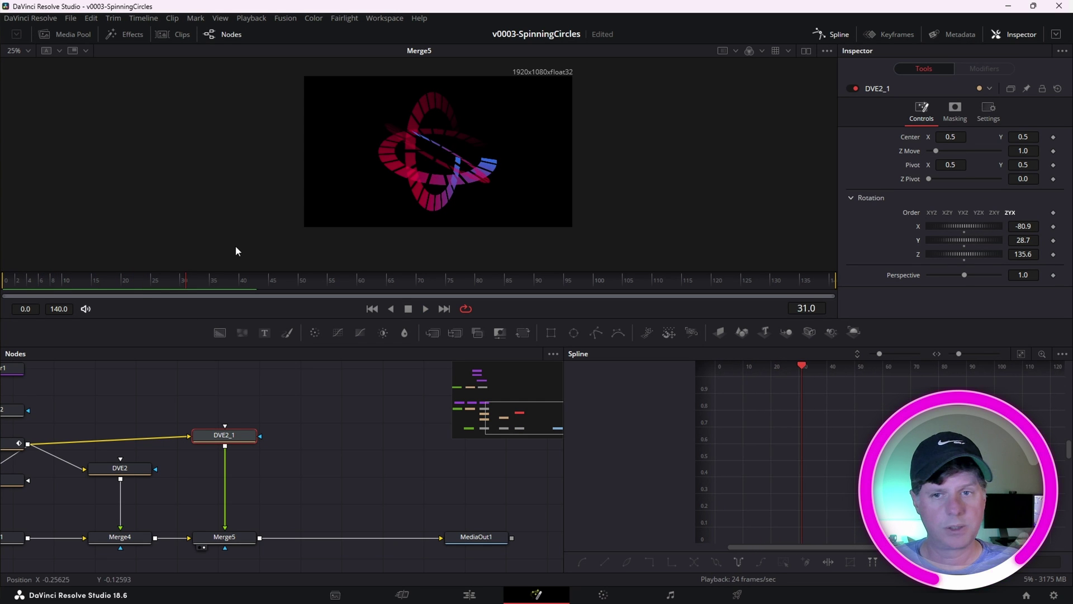
{"action": "left_click_drag", "start_coordinate": [185, 282], "coordinate": [2, 283]}
{"action": "key", "text": "space"}
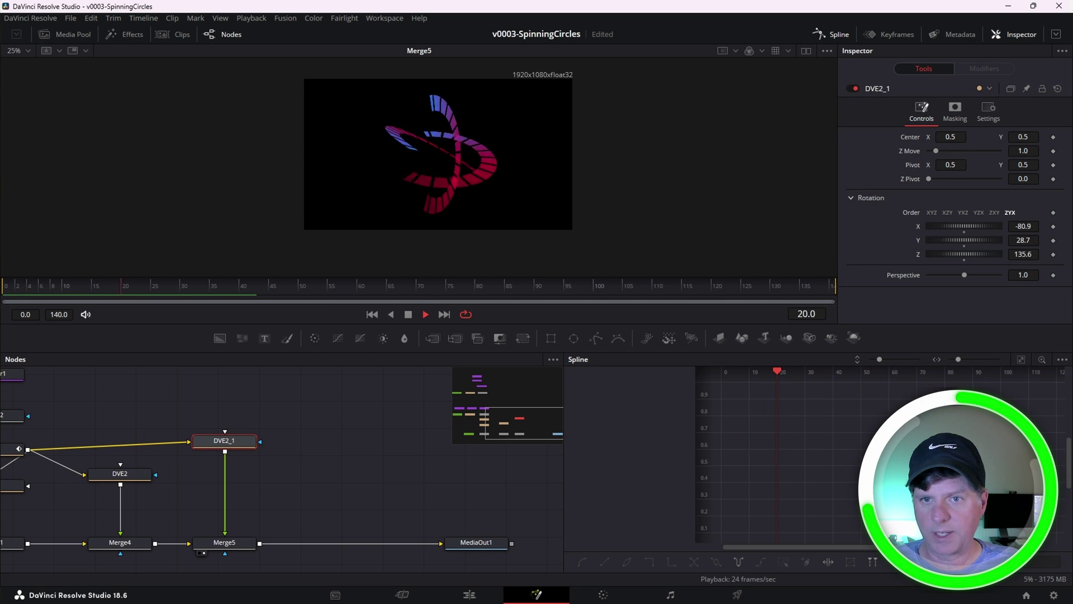
{"action": "key", "text": "space"}
Step: Insert a Rays node between Merge5 and MediaOut1 and load it in the viewer
{"action": "left_click", "coordinate": [231, 546]}
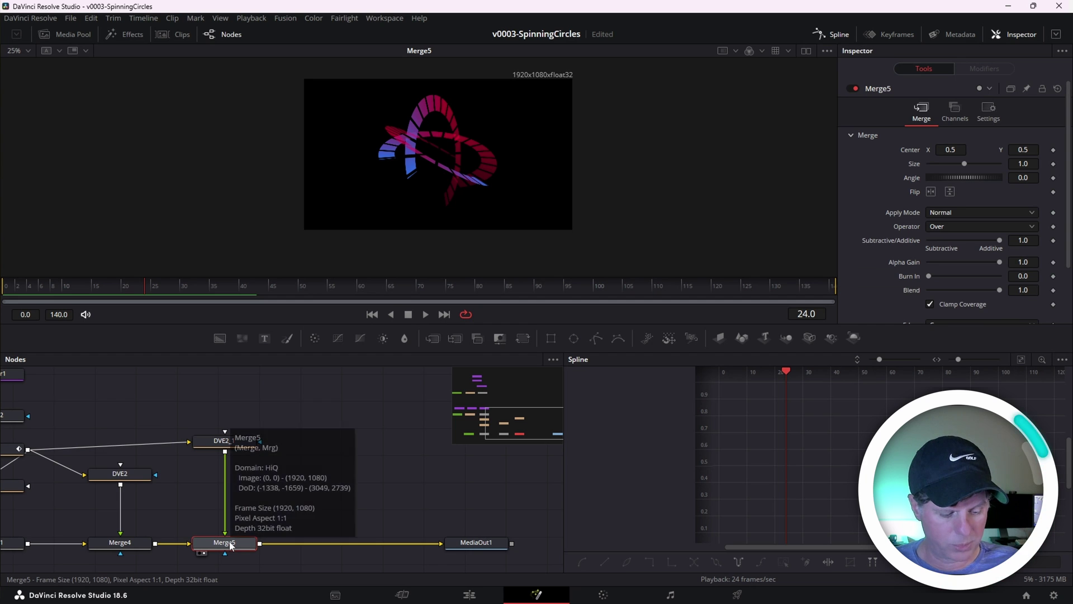
{"action": "key", "text": "shift+space"}
{"action": "type", "text": "dve"}
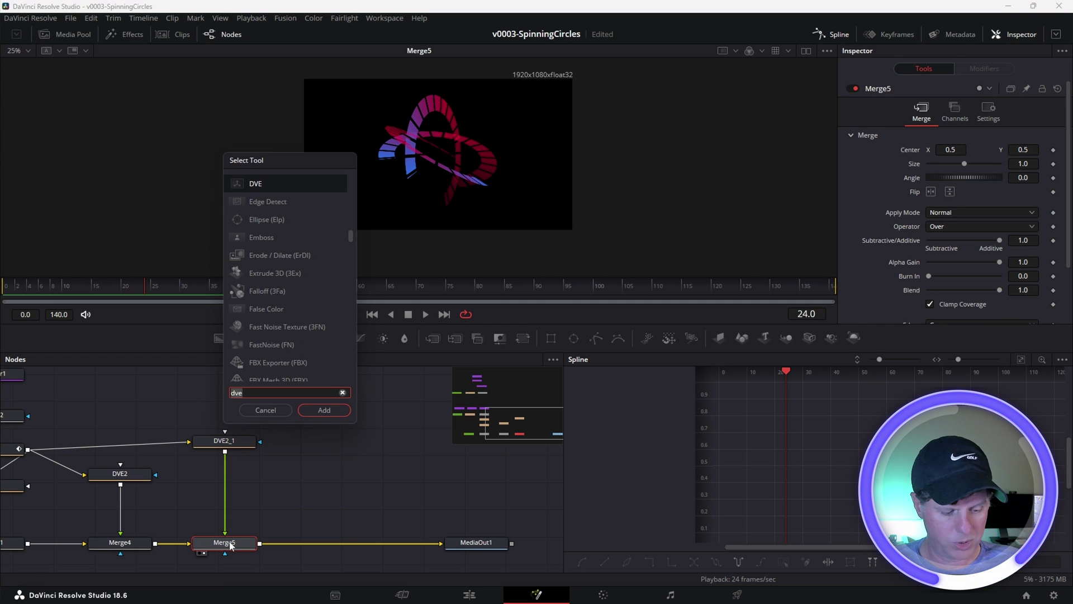
{"action": "key", "text": "BackSpace"}
{"action": "key", "text": "BackSpace"}
{"action": "key", "text": "BackSpace"}
{"action": "type", "text": "ray"}
{"action": "key", "text": "Return"}
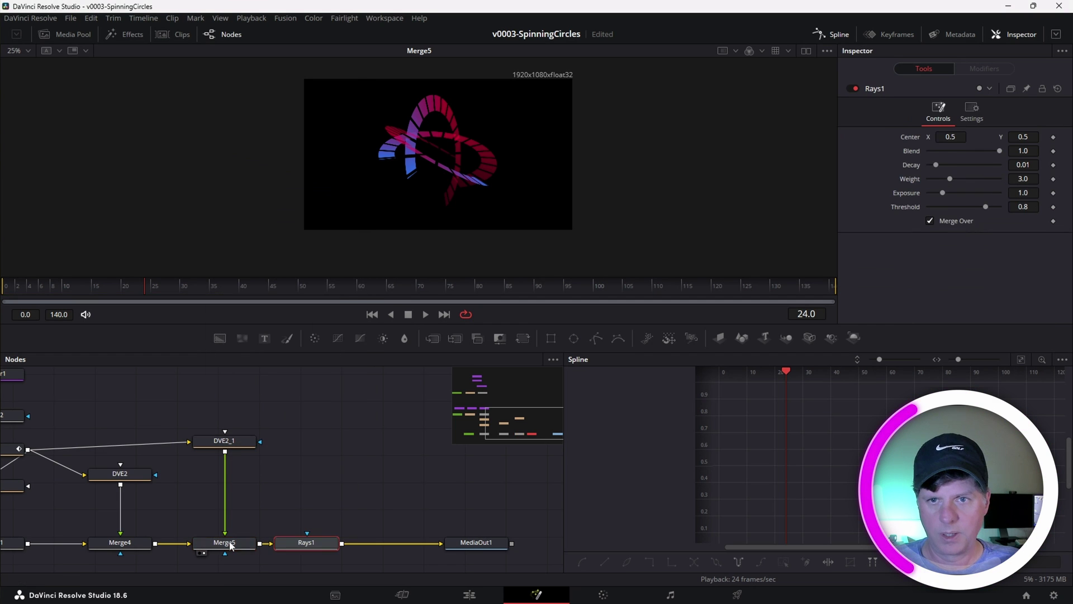
{"action": "key", "text": "1"}
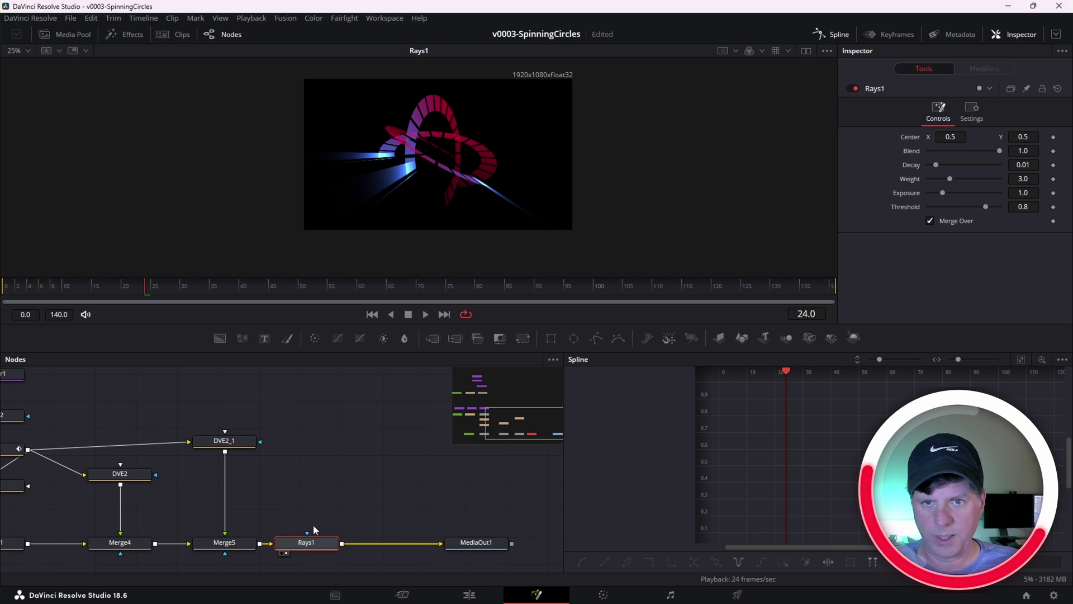
Step: Lower the Rays threshold to 0.512 and preview the glowing rings from the start
{"action": "left_click_drag", "start_coordinate": [985, 207], "coordinate": [967, 207]}
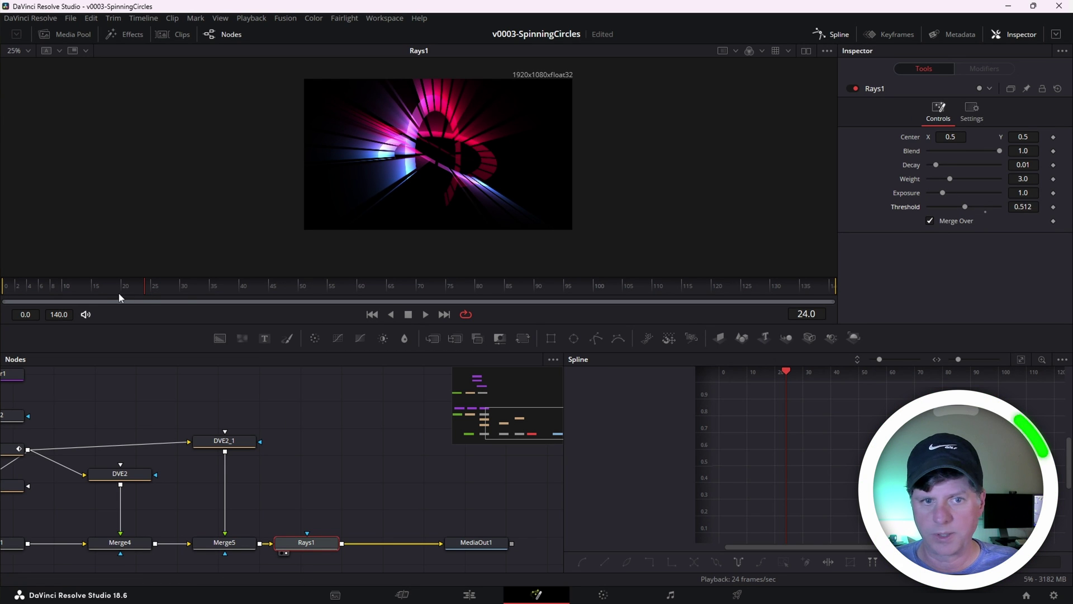
{"action": "left_click_drag", "start_coordinate": [110, 287], "coordinate": [3, 287]}
{"action": "key", "text": "space"}
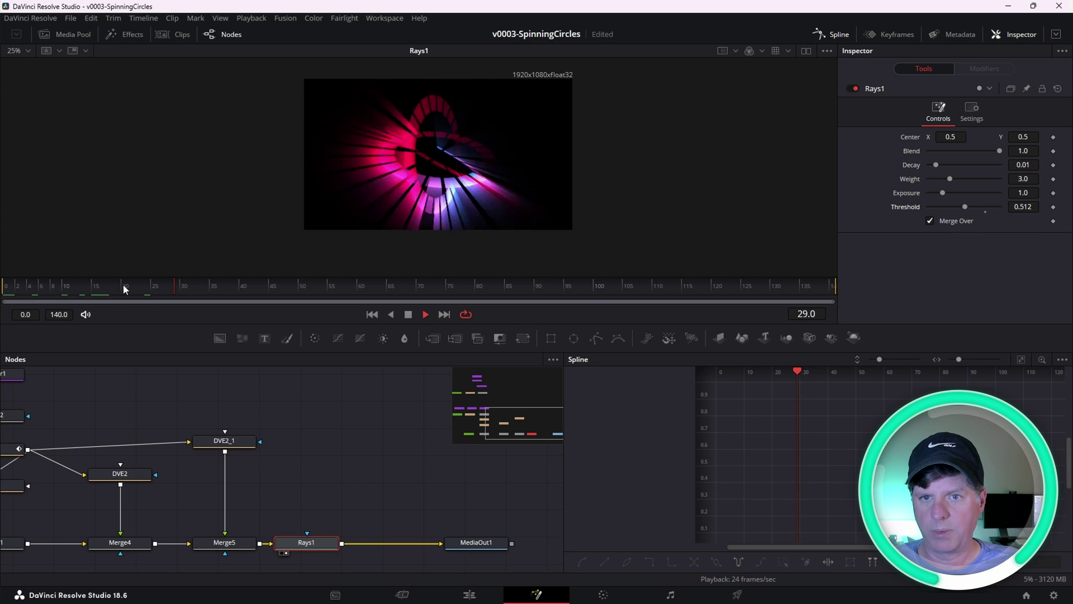
{"action": "key", "text": "space"}
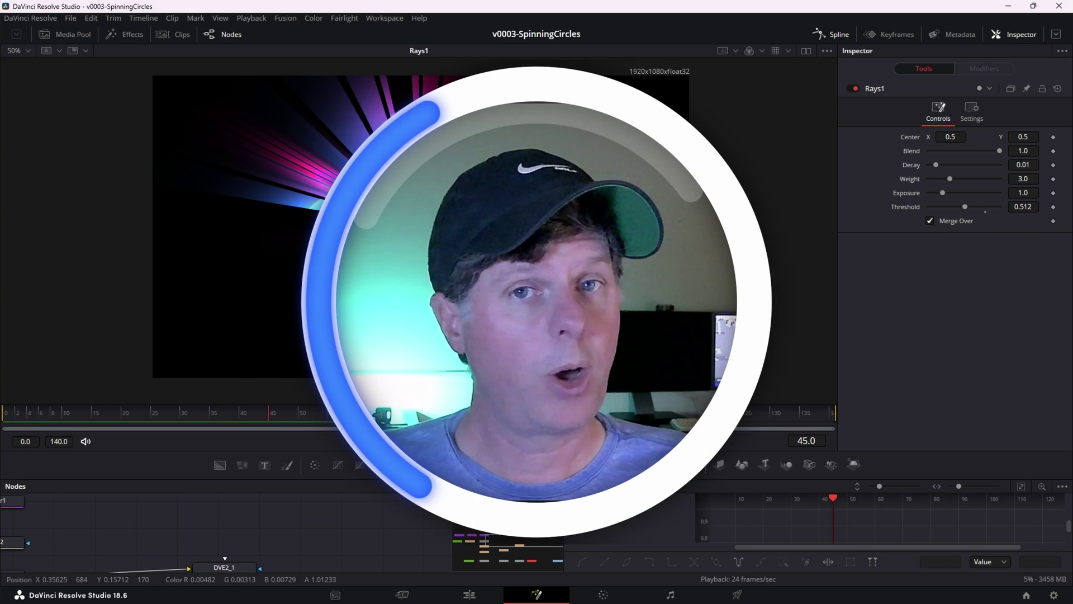